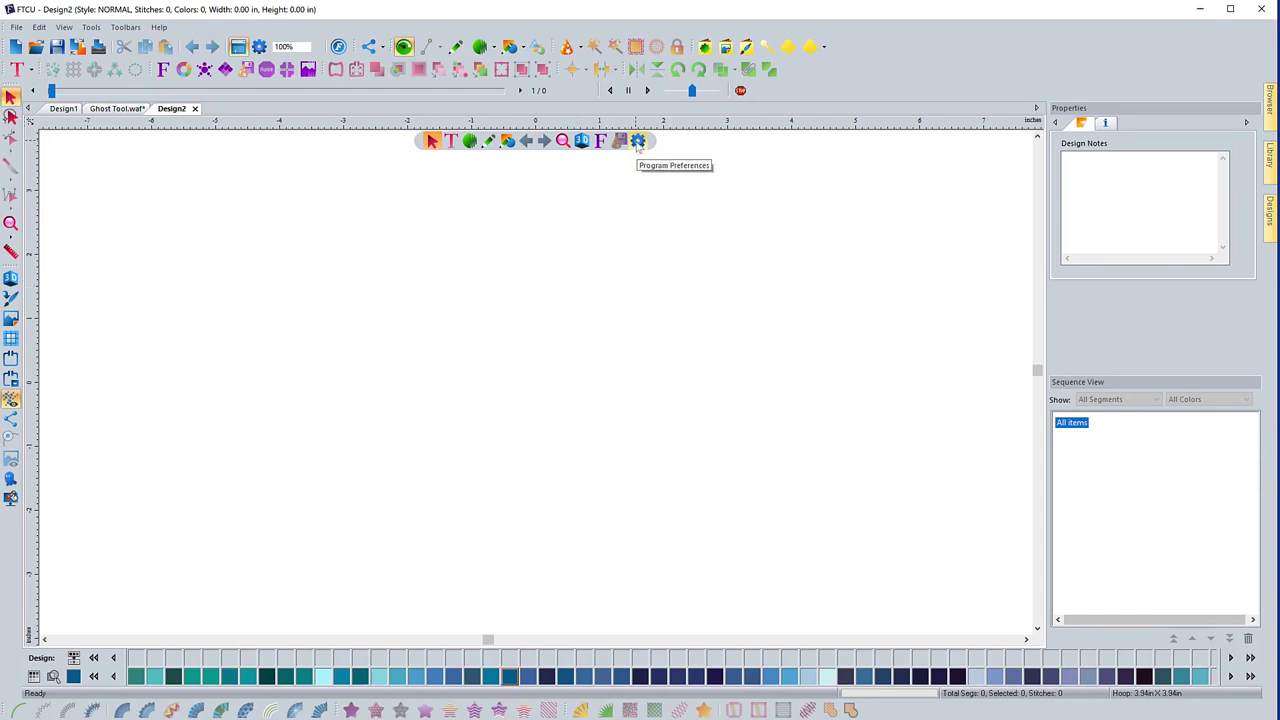
- Review the outline input mode choices in Digitizing preferences and close without changes
click(638, 142)
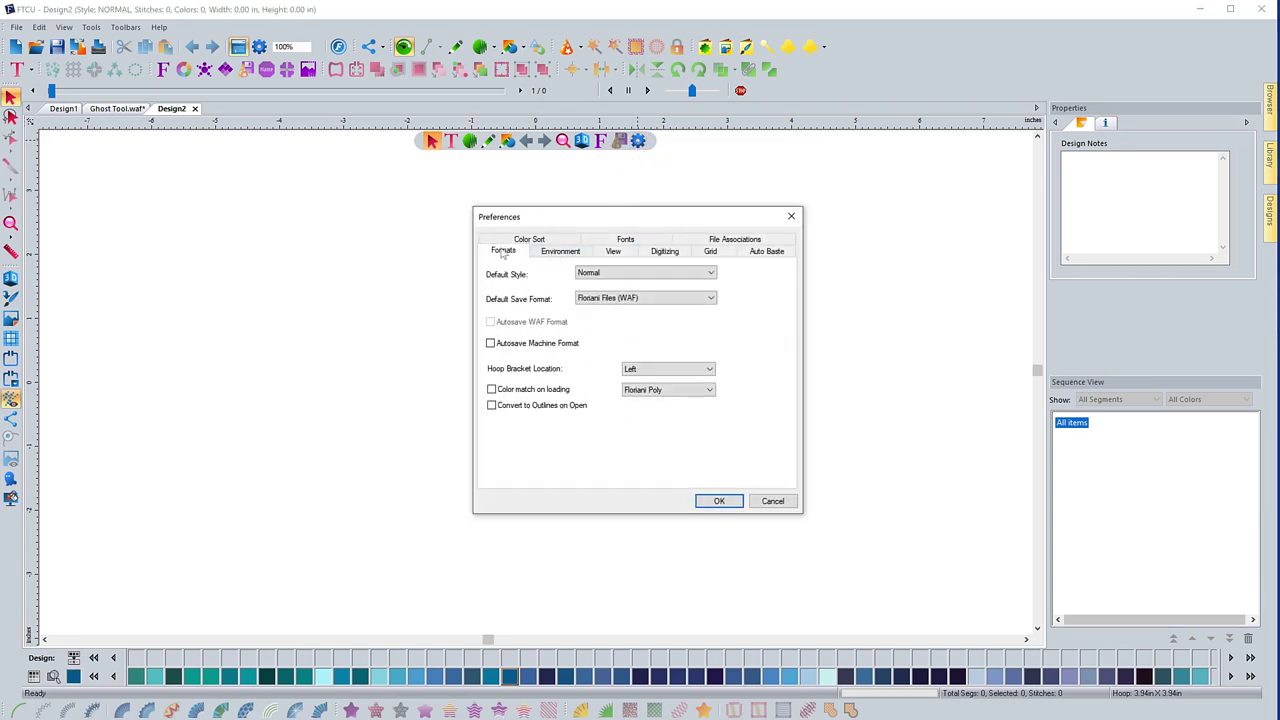
click(659, 253)
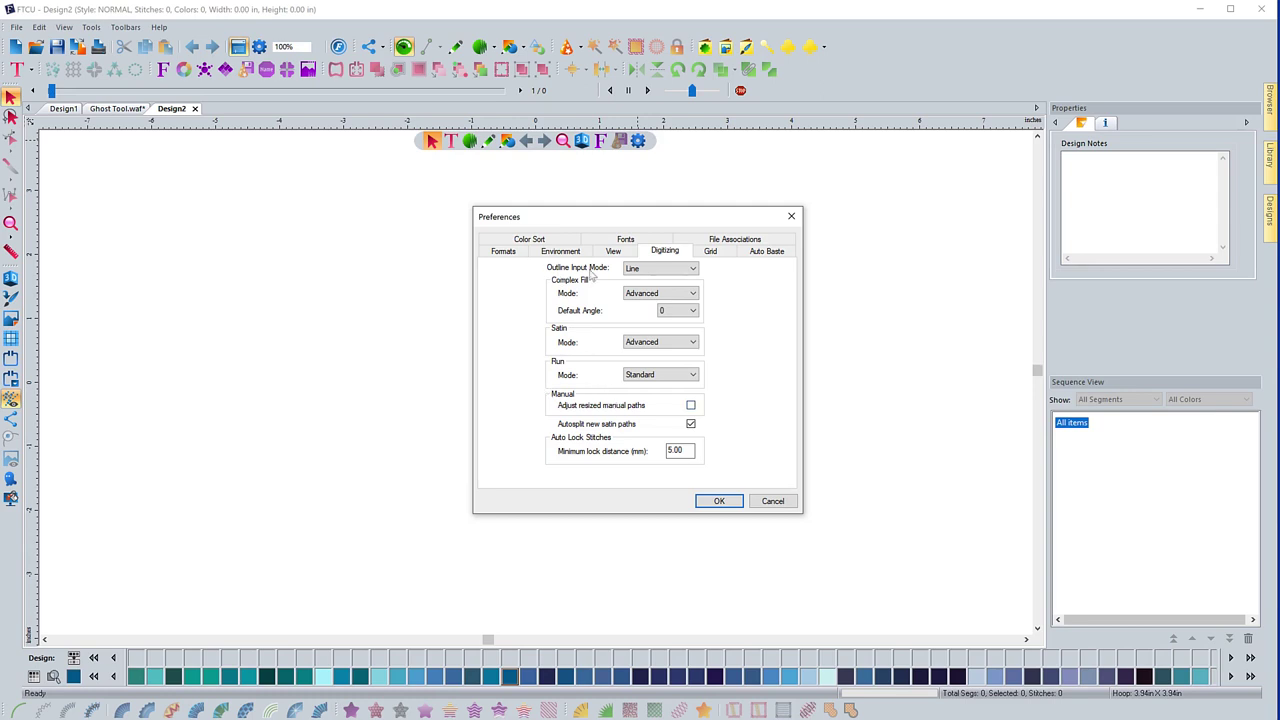
click(691, 272)
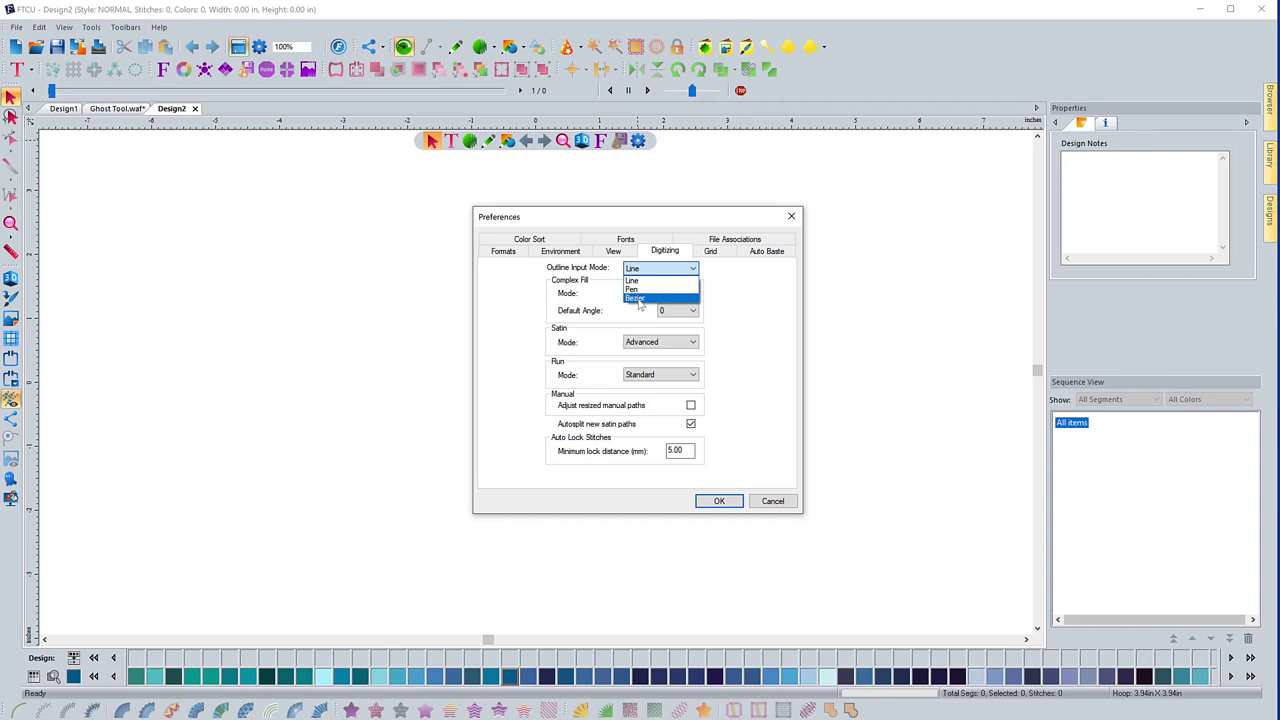
click(722, 304)
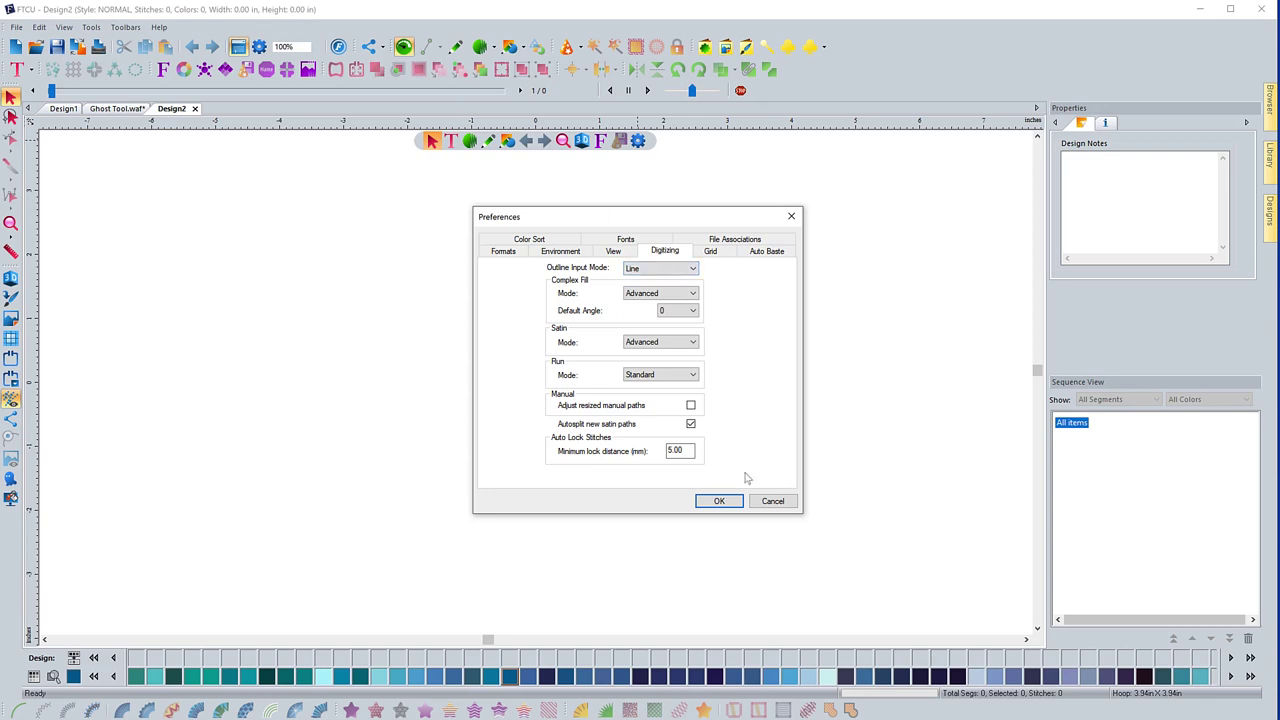
click(720, 500)
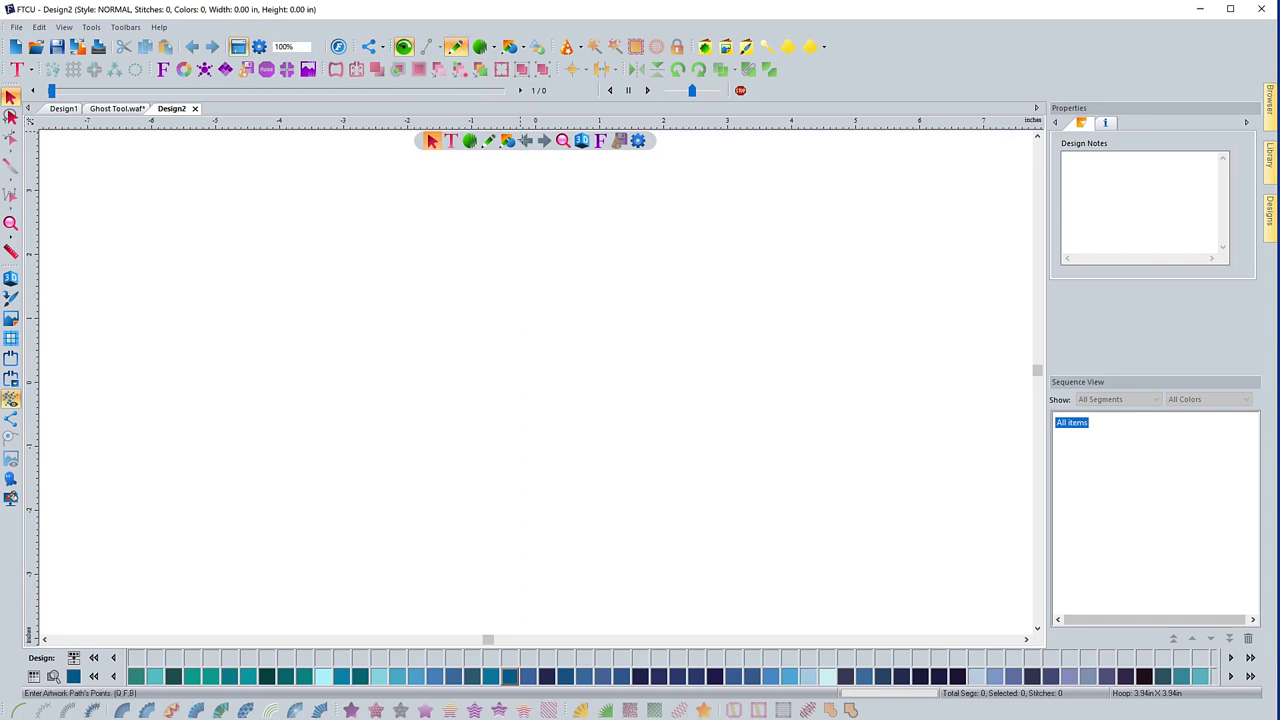
- Pick the artwork pencil tool and set its drawing mode to Line
click(455, 47)
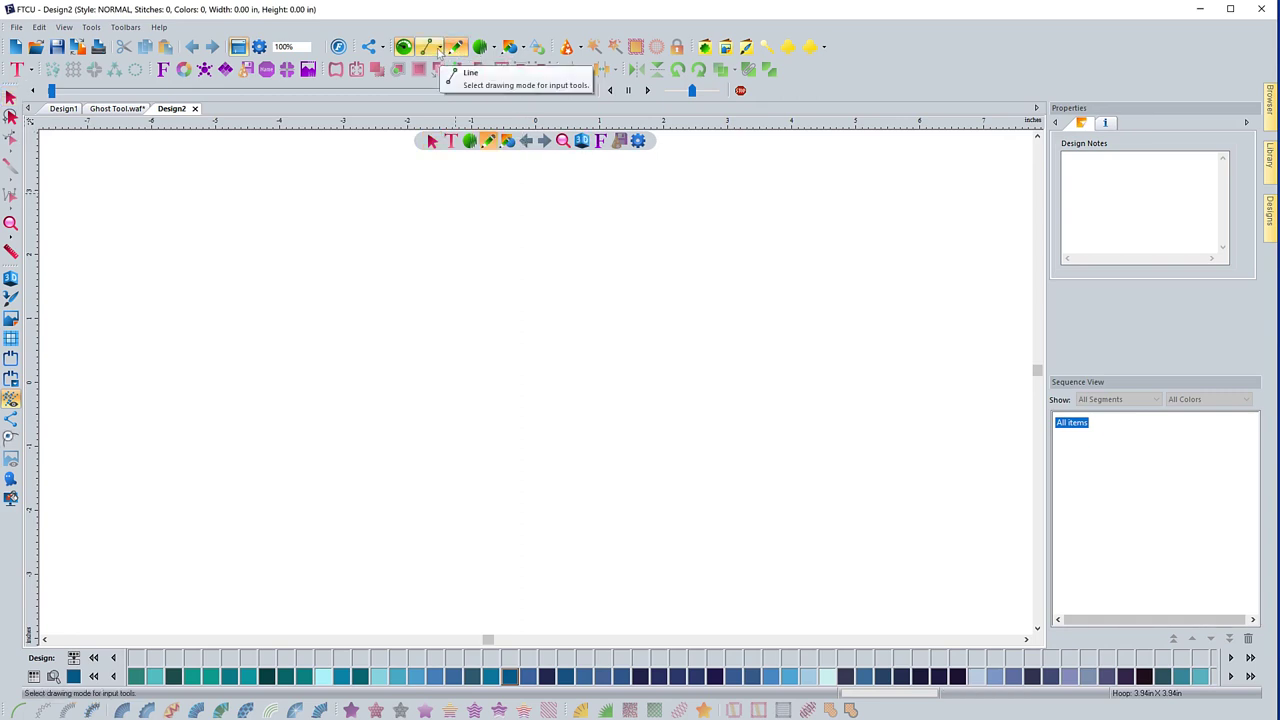
click(437, 49)
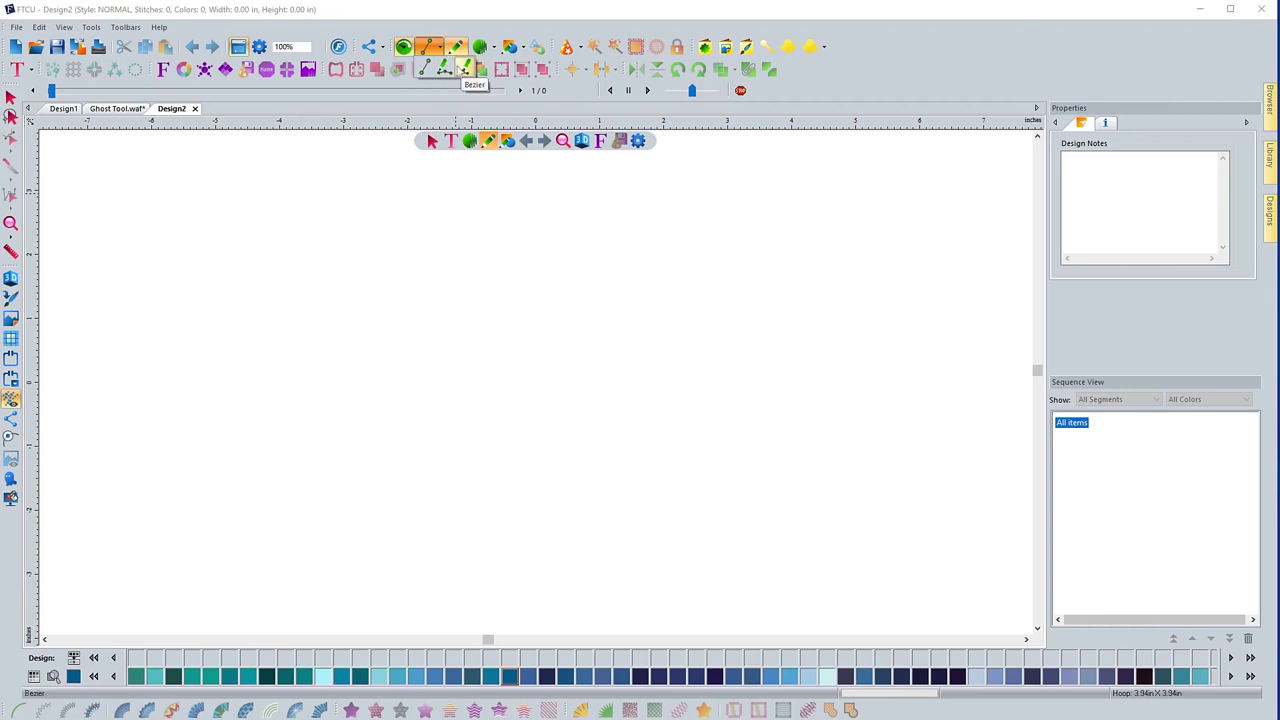
click(463, 68)
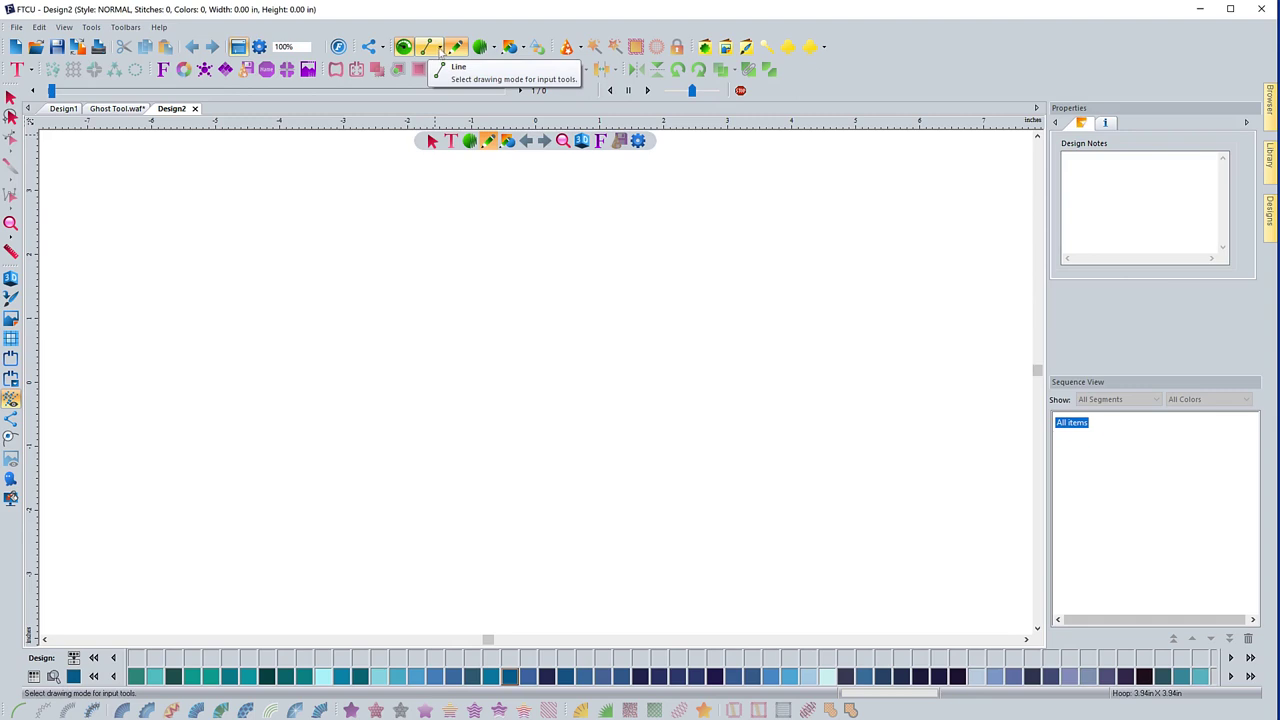
click(443, 52)
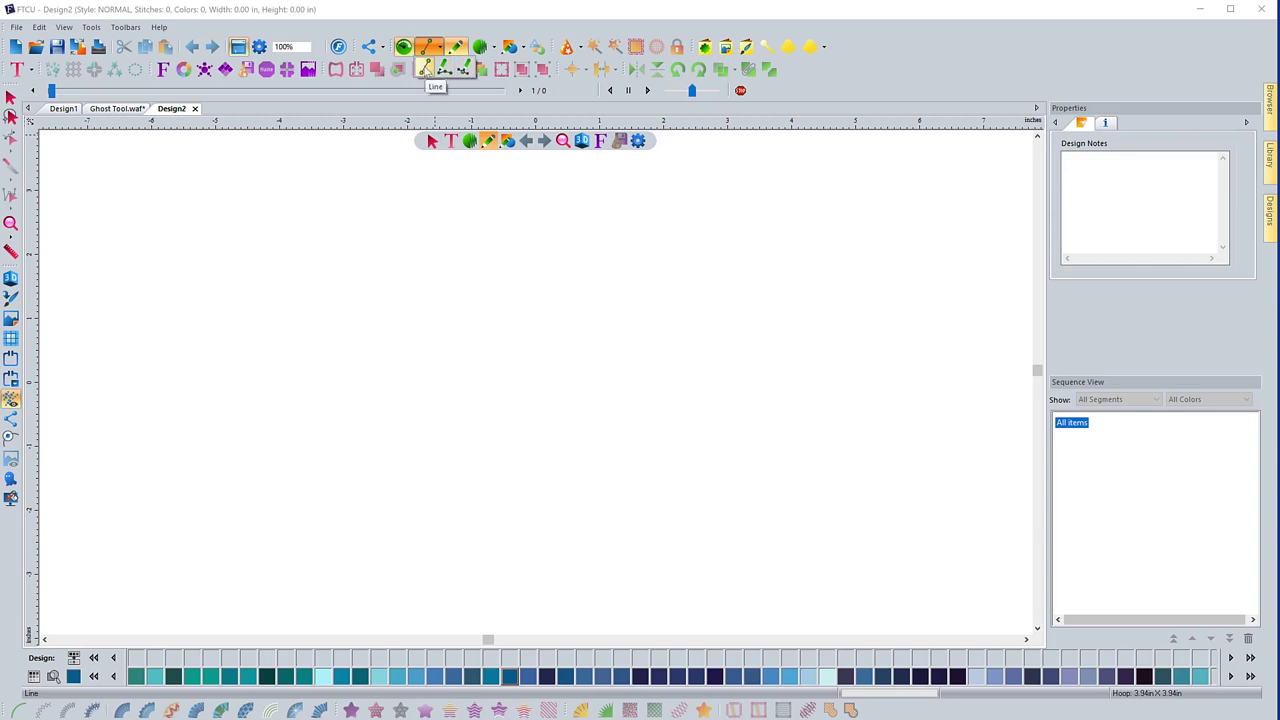
click(425, 67)
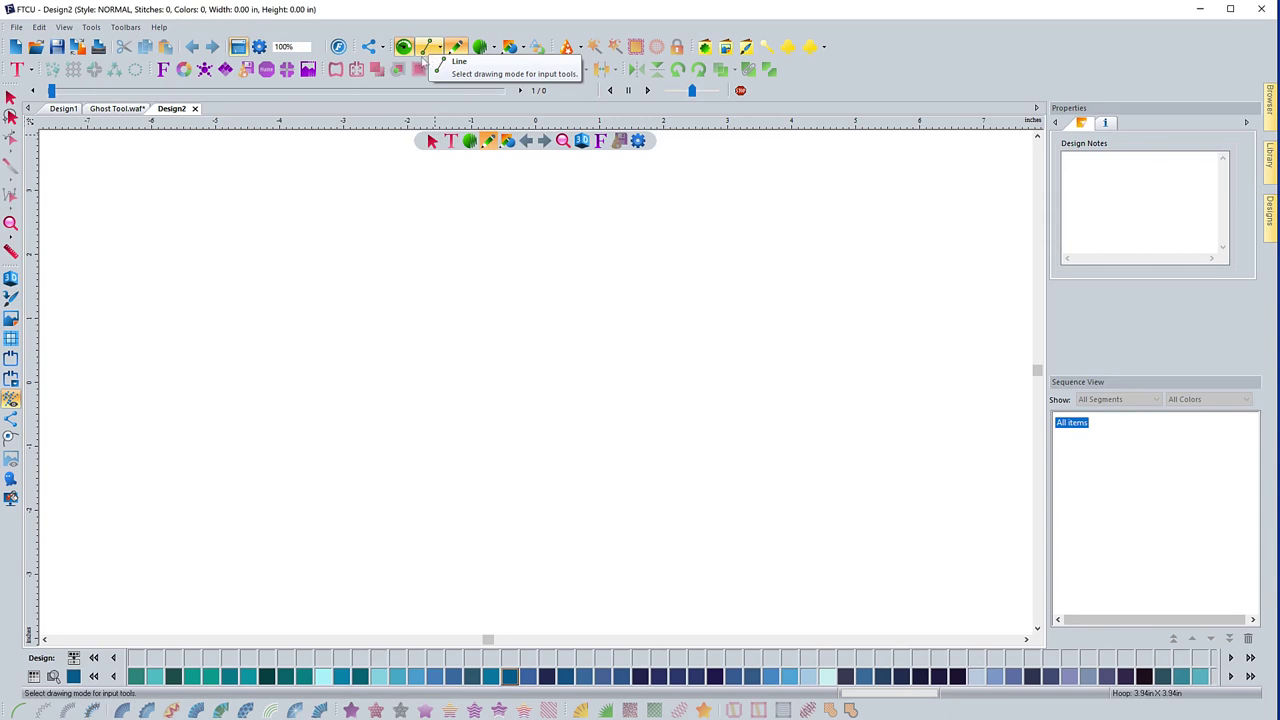
click(639, 141)
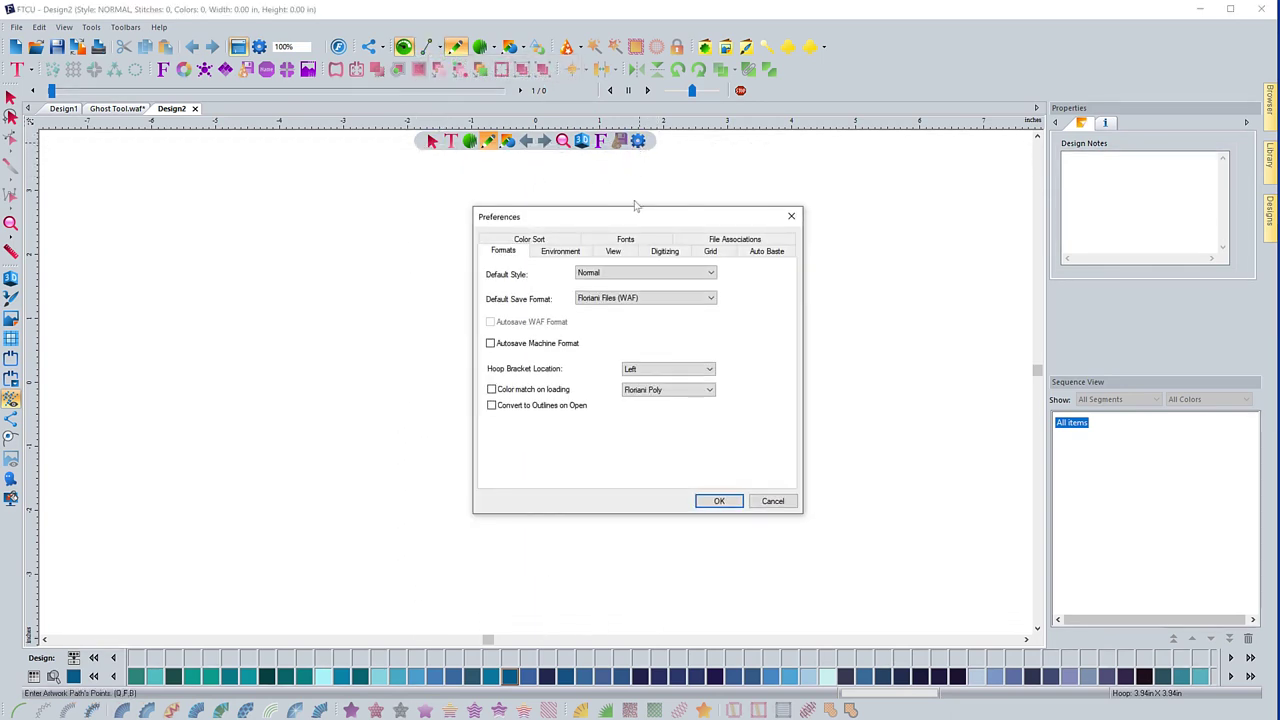
- Set Complex Fill Mode to Standard in Digitizing preferences, keeping Default Angle at 0
click(655, 252)
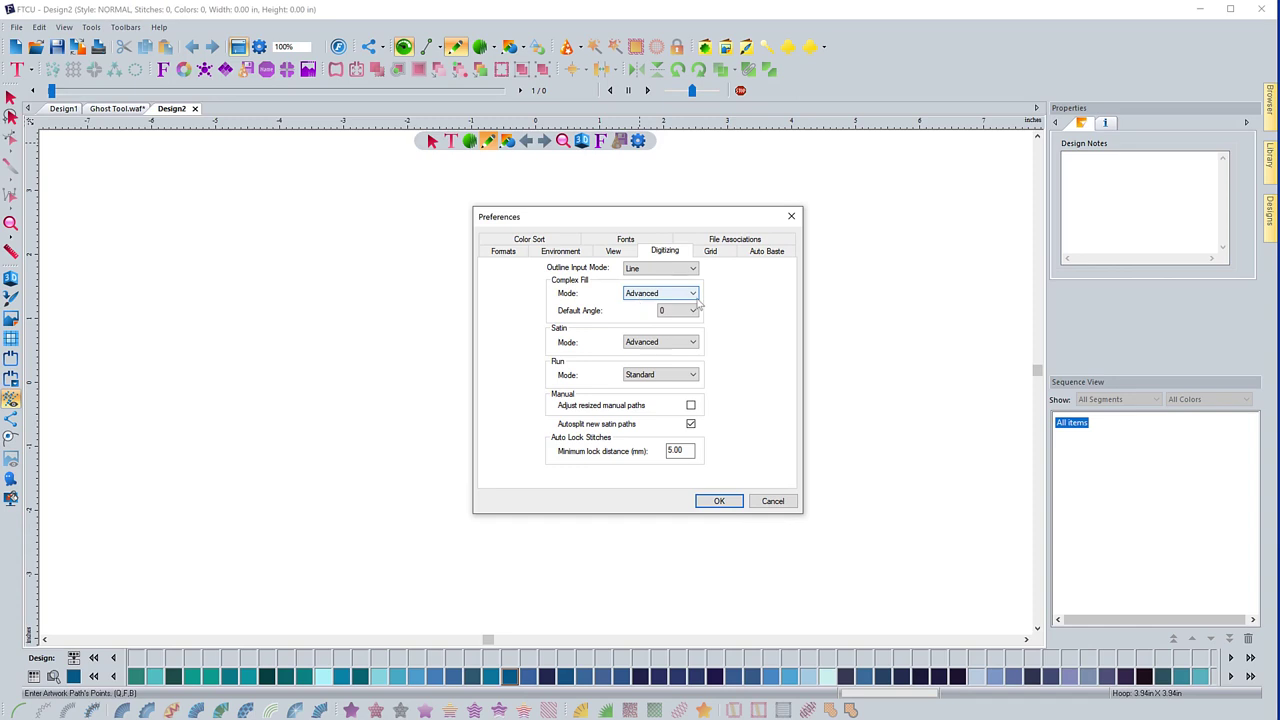
click(693, 294)
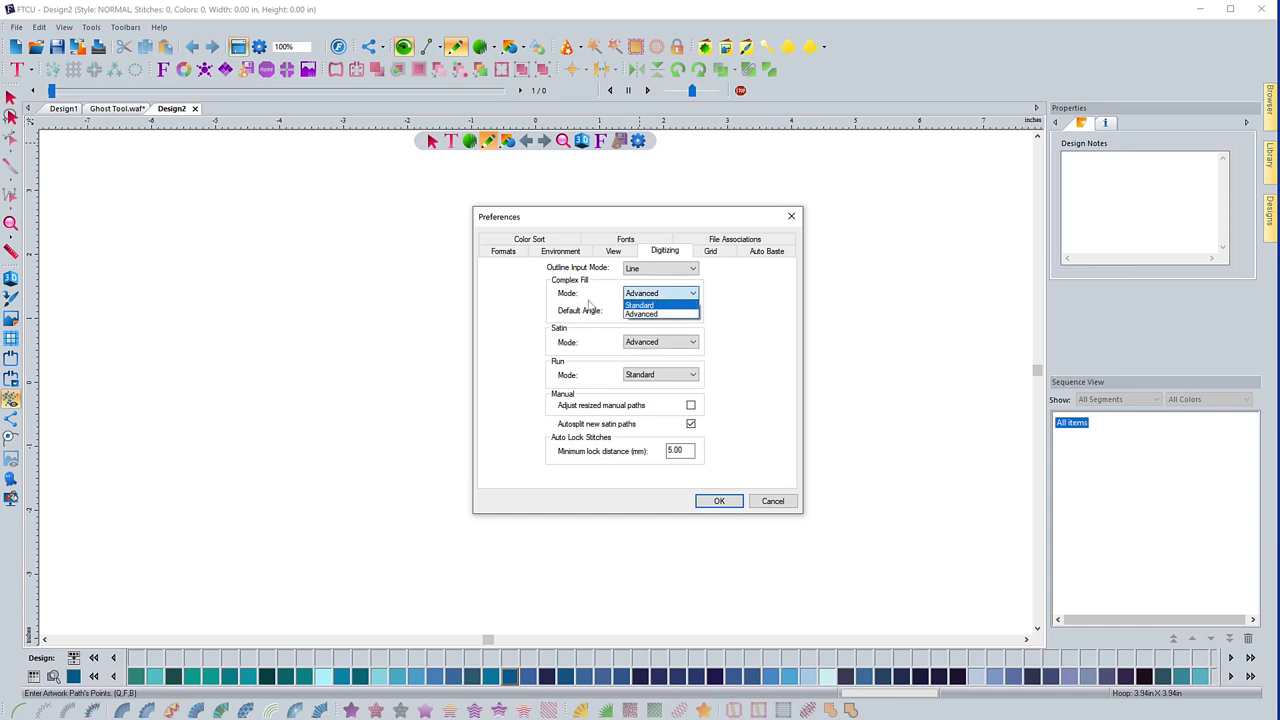
click(589, 305)
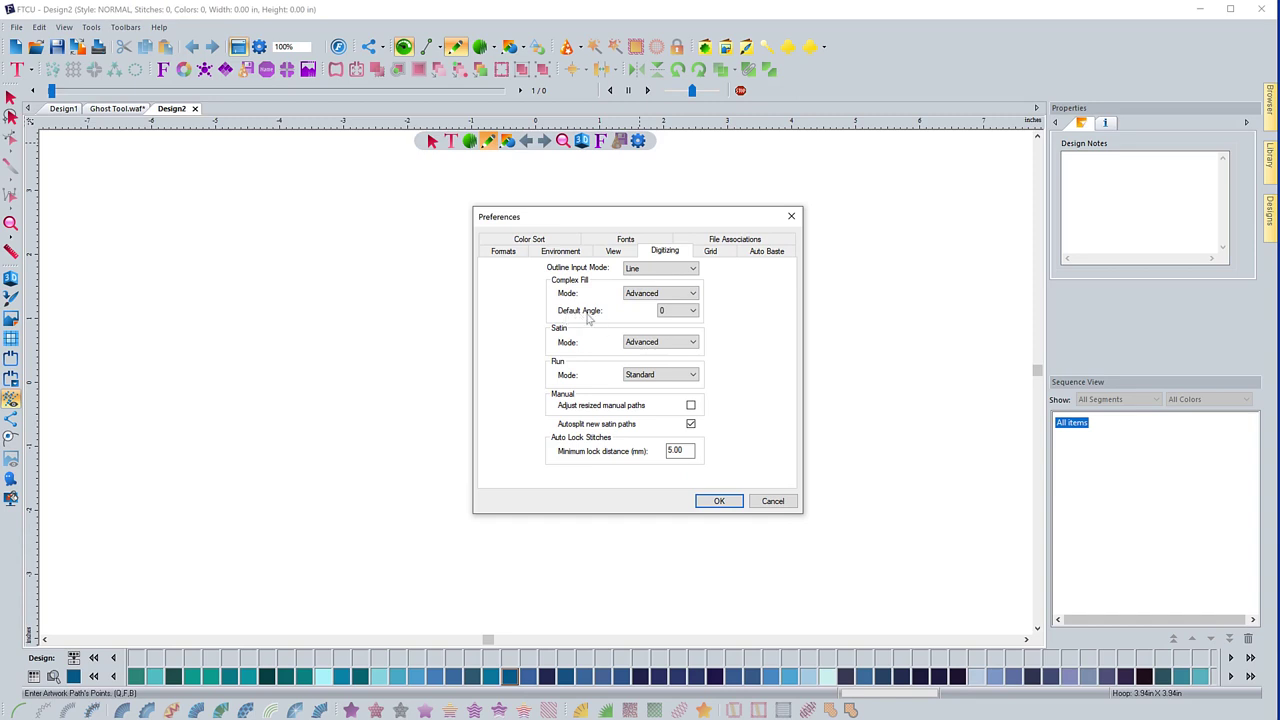
click(684, 311)
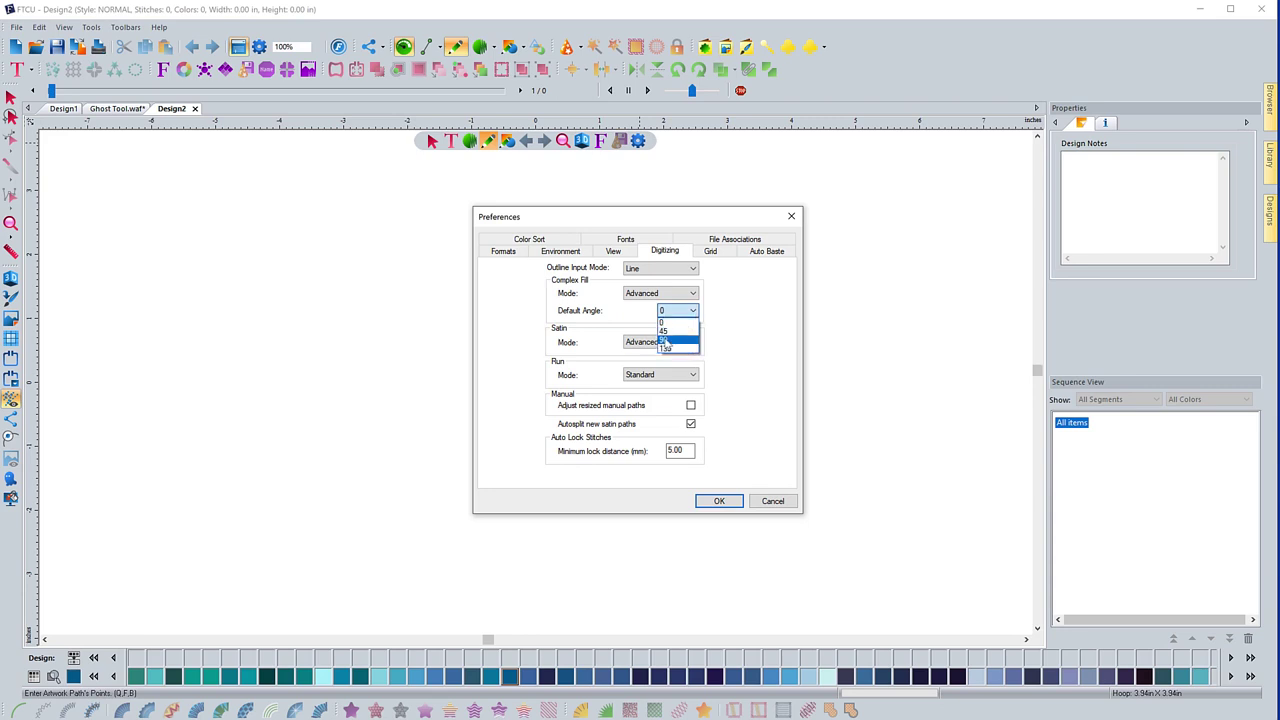
click(673, 314)
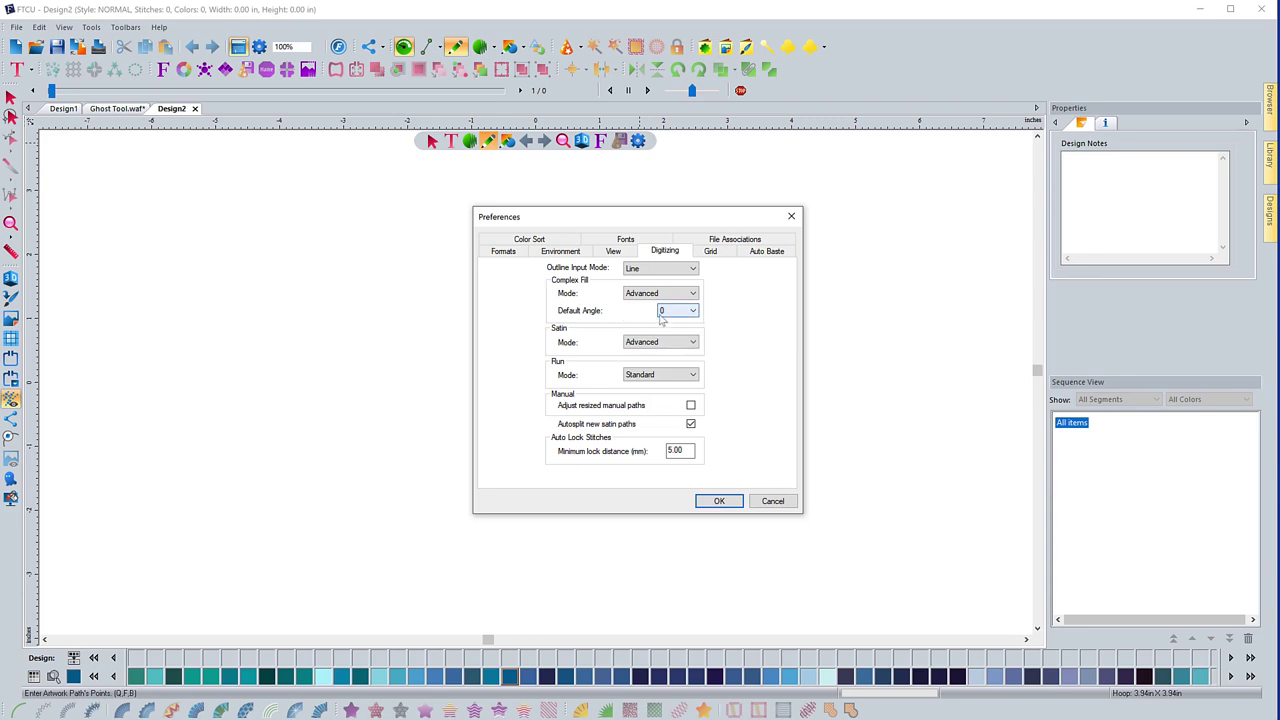
click(650, 294)
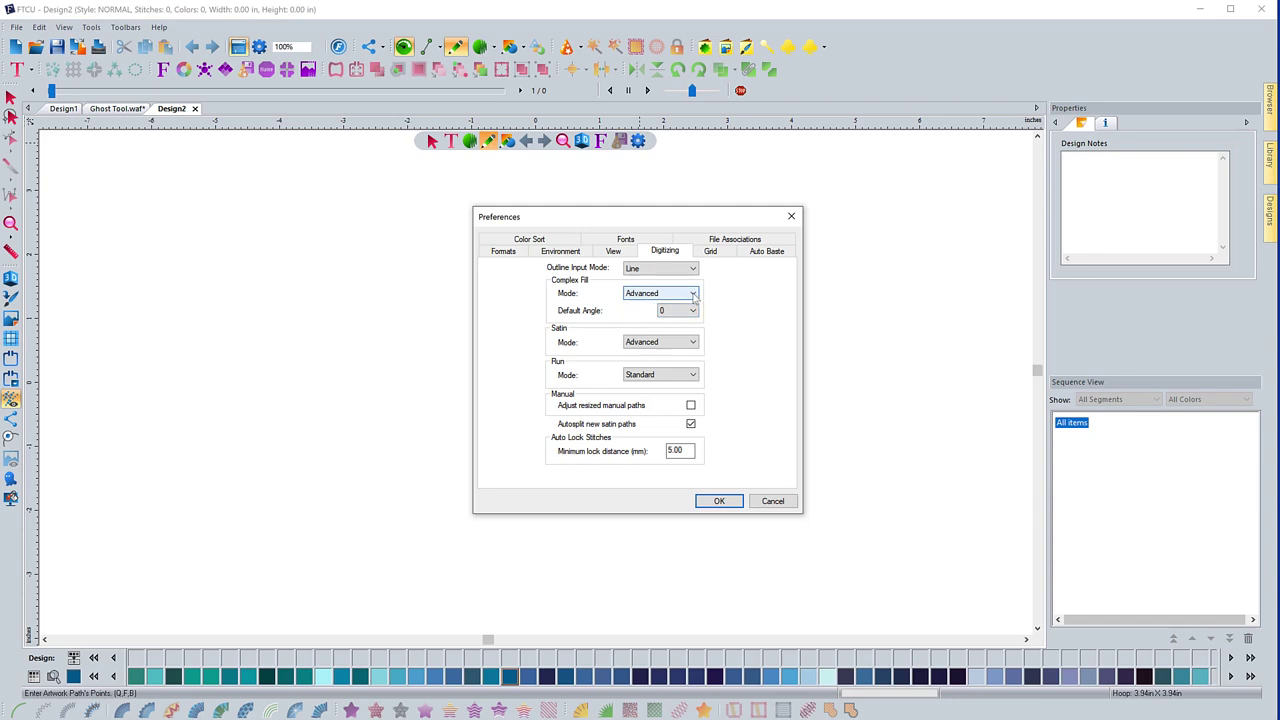
click(693, 296)
click(650, 311)
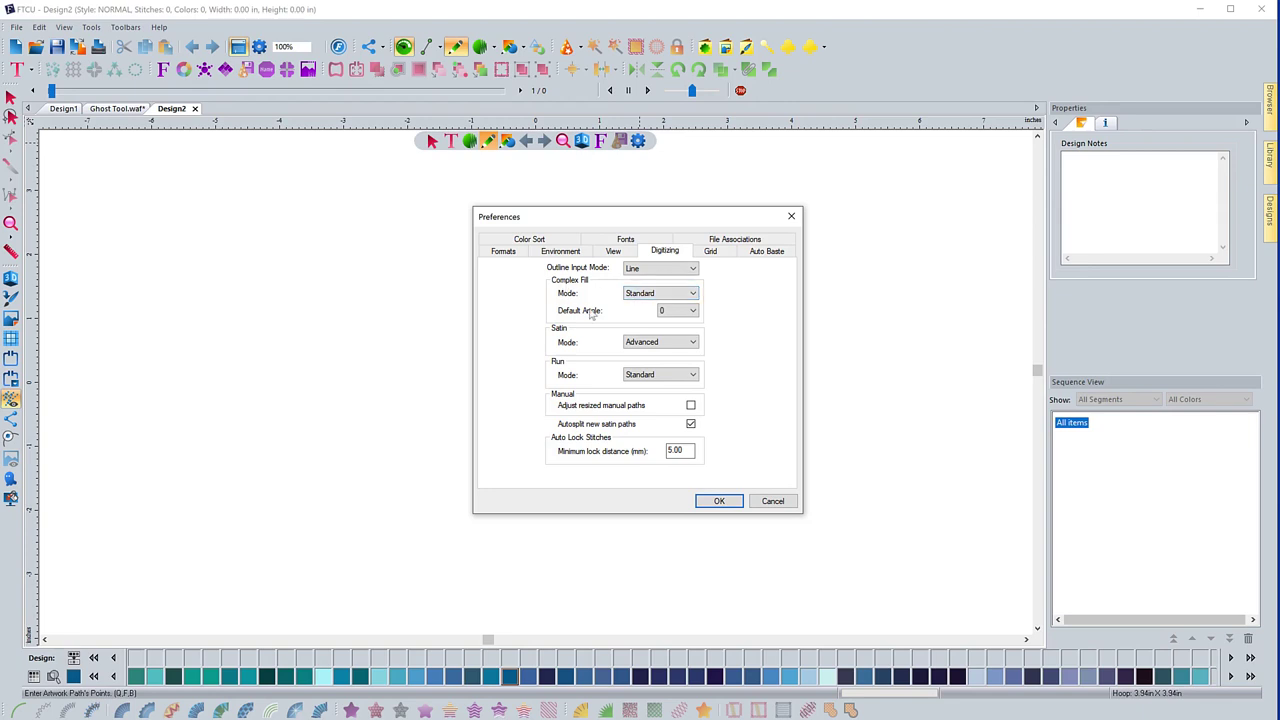
- Apply the preferences and draw a four-cornered Standard complex fill
click(717, 501)
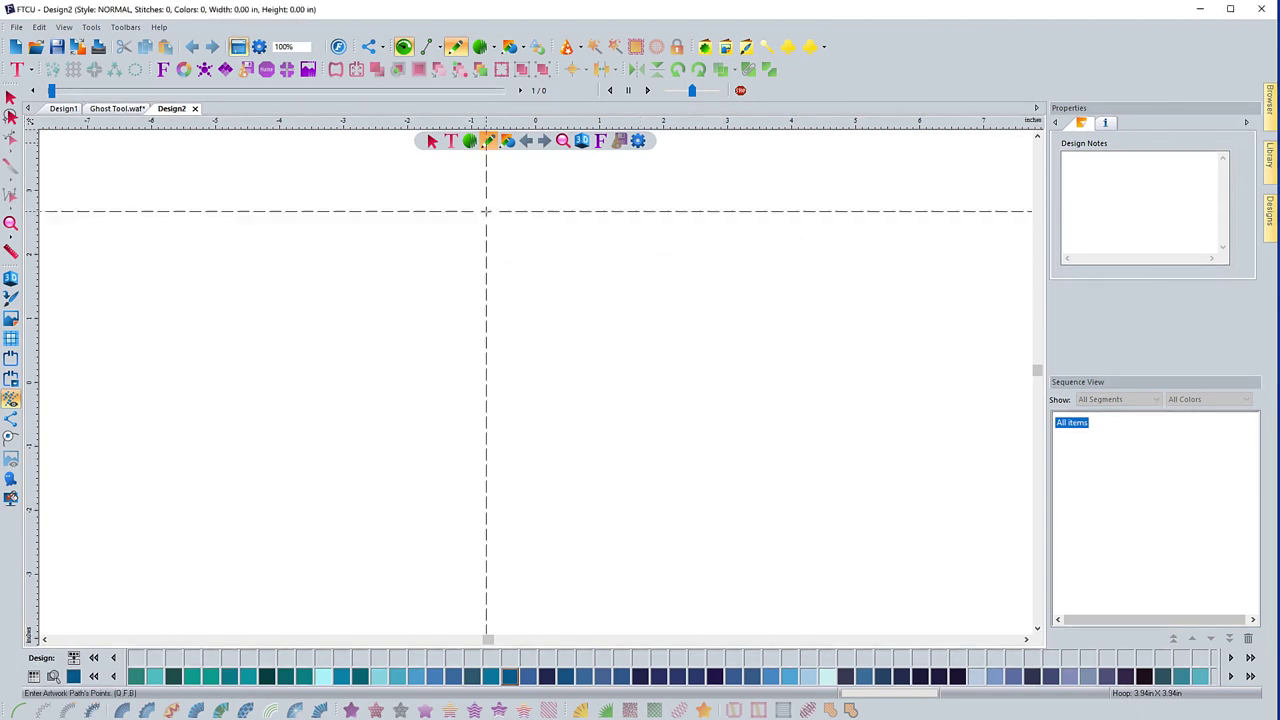
mouse_move(471, 143)
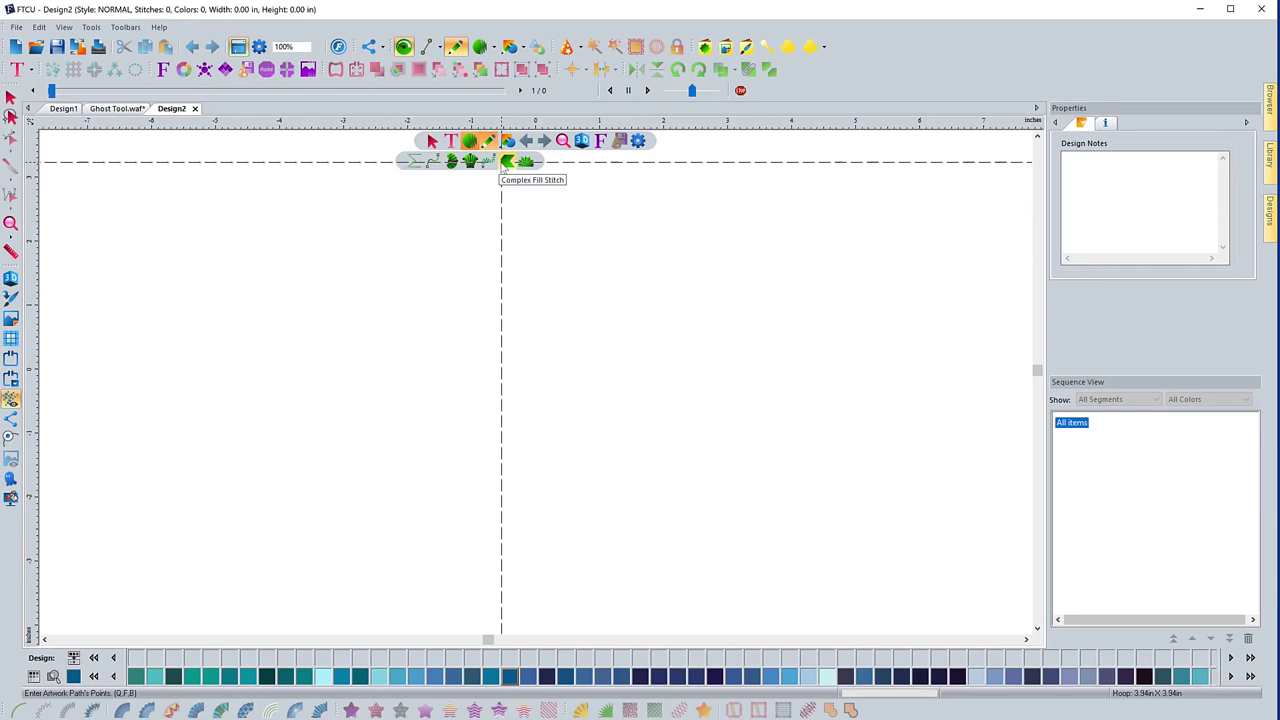
click(504, 164)
click(399, 246)
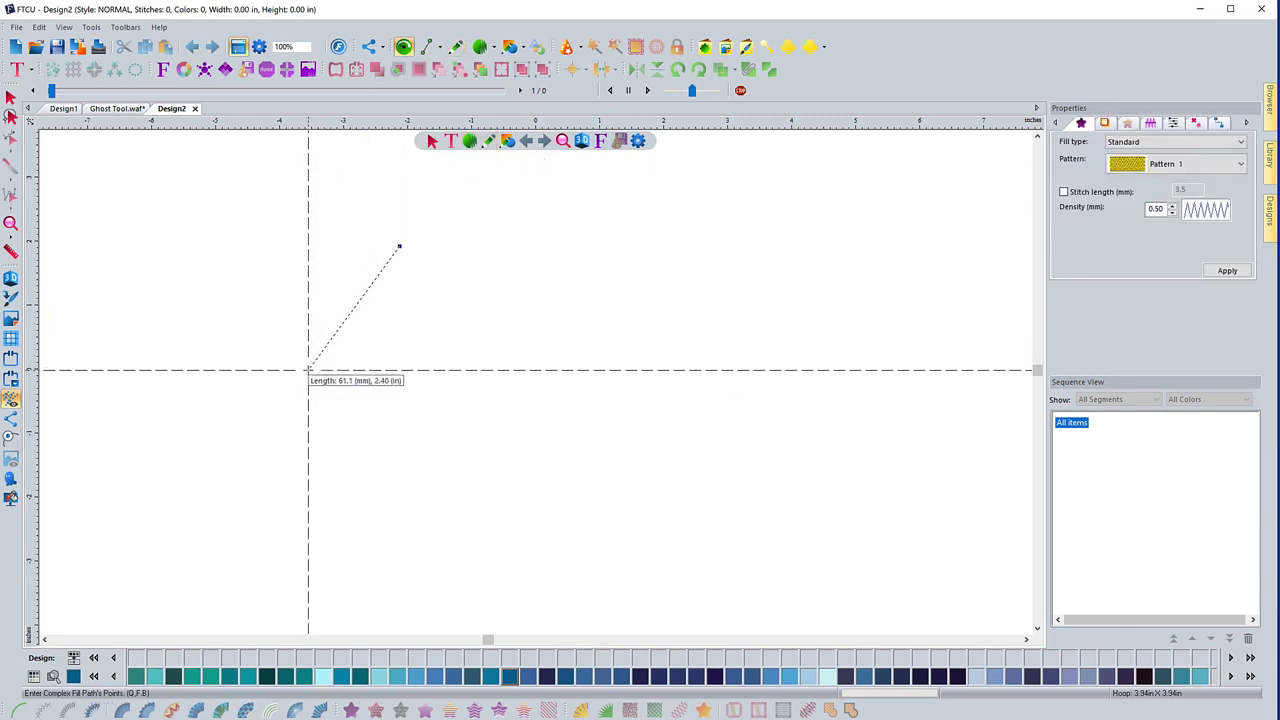
click(308, 370)
click(550, 438)
click(590, 270)
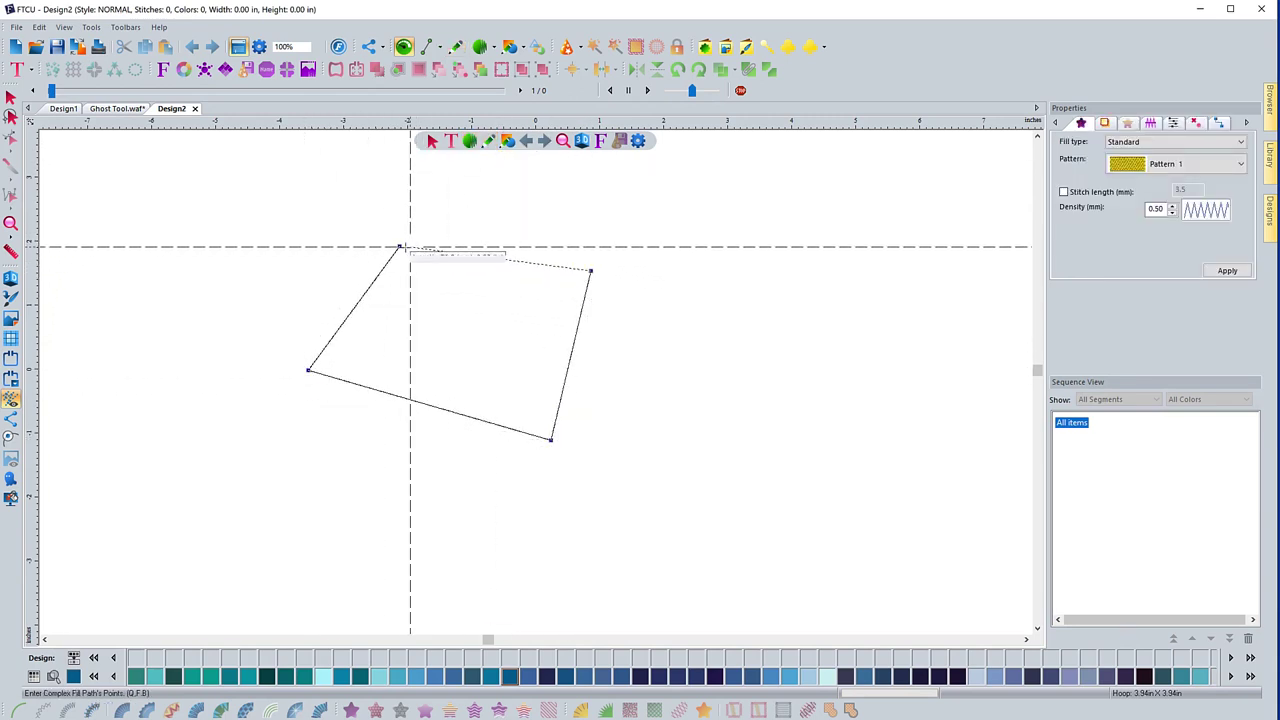
click(420, 232)
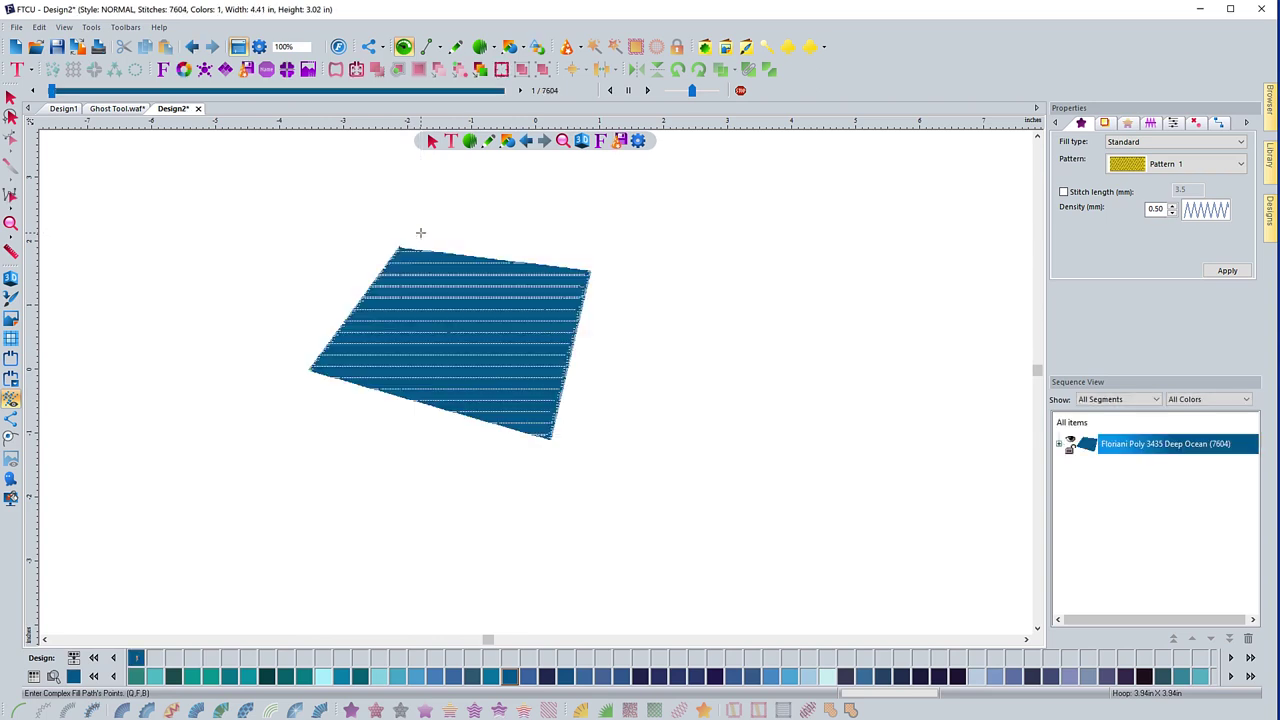
- In 3D view, edit the blue fill's outline nodes, moving its start point down the top-left edge
click(10, 278)
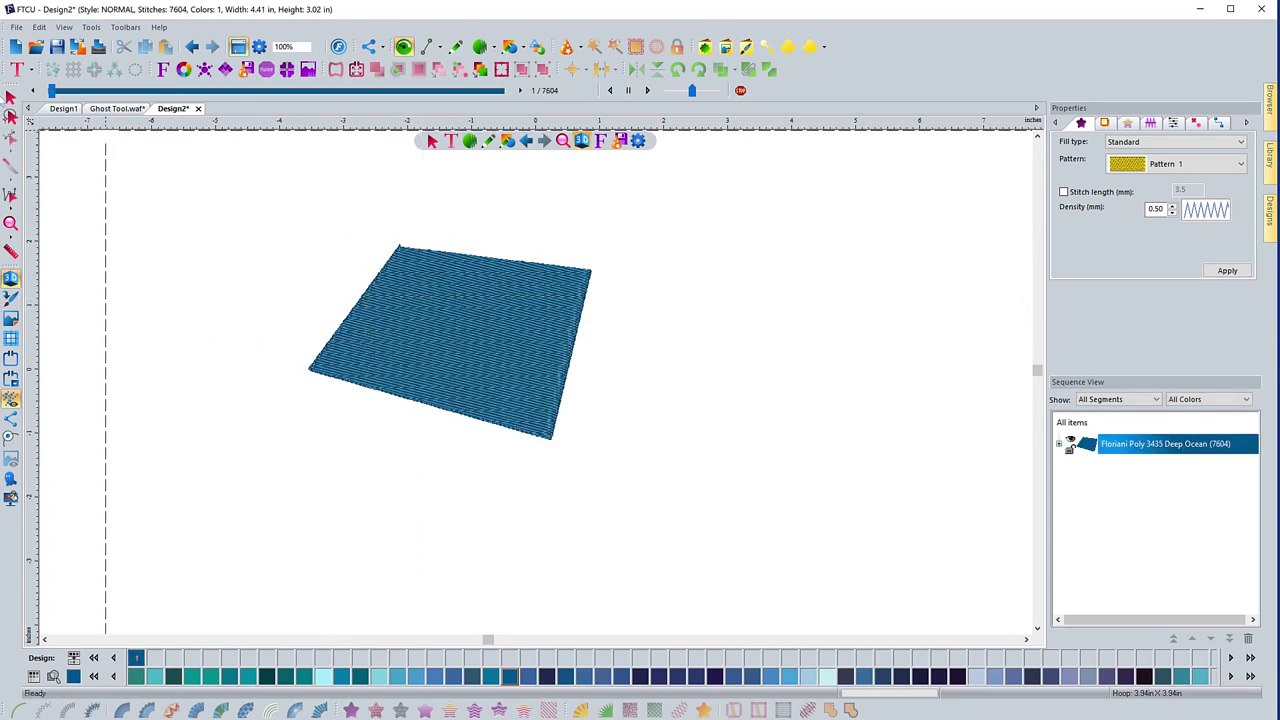
click(10, 97)
click(345, 350)
double_click(449, 444)
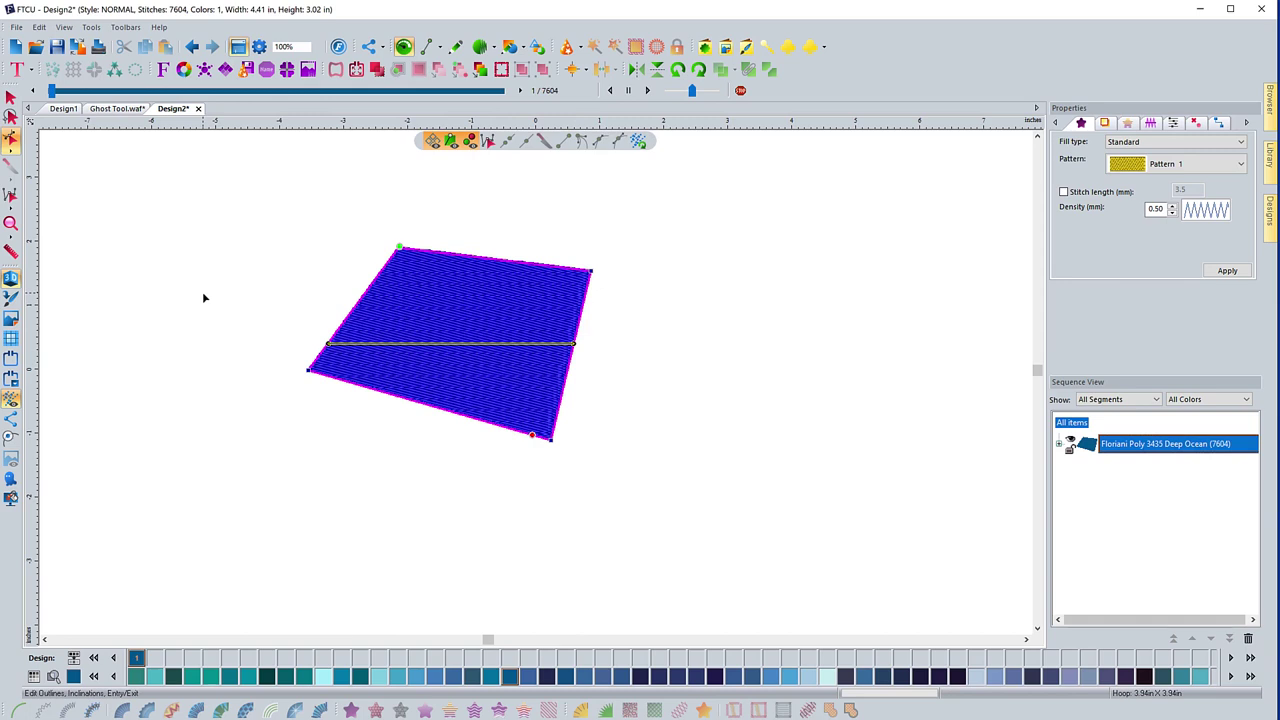
key(Escape)
click(168, 237)
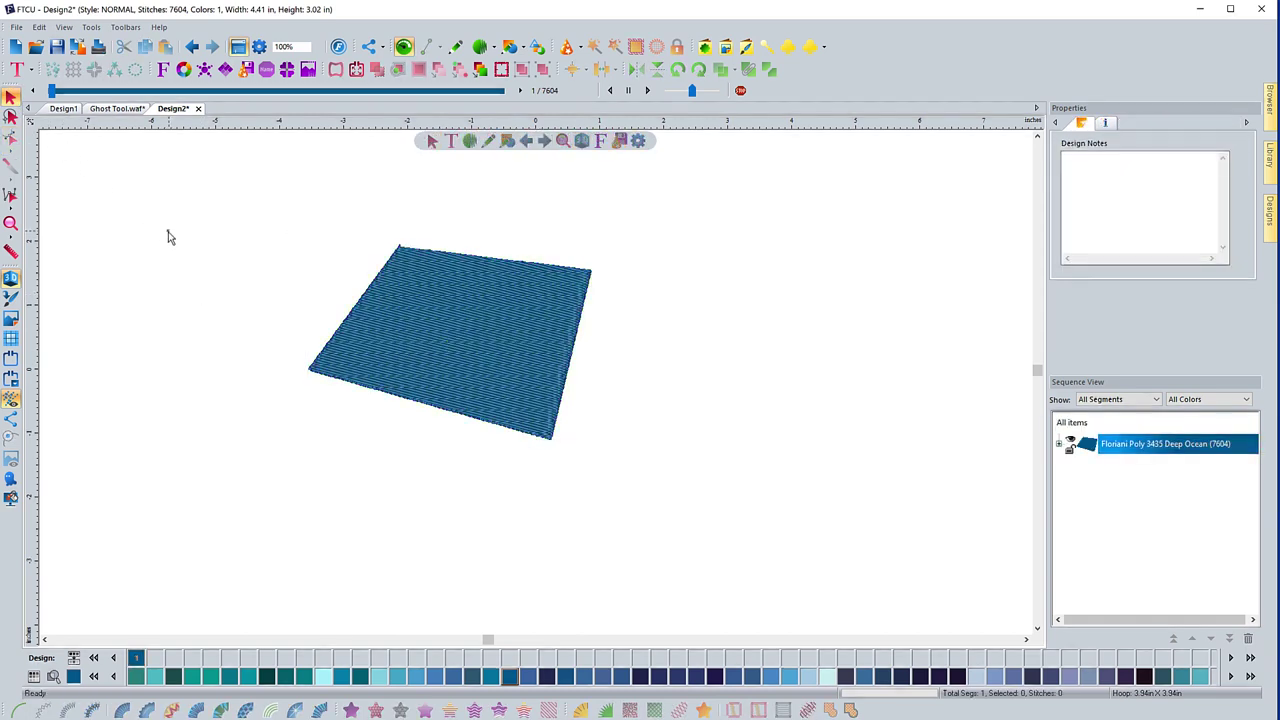
click(368, 298)
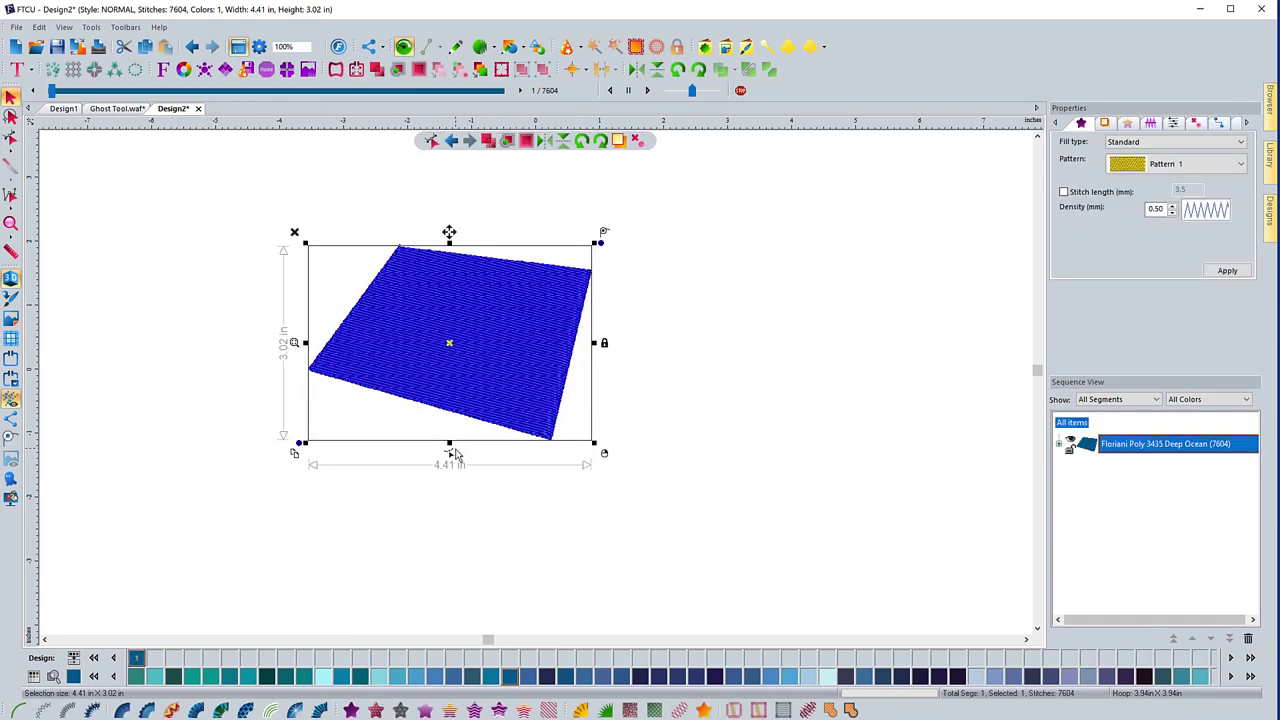
click(453, 453)
double_click(403, 268)
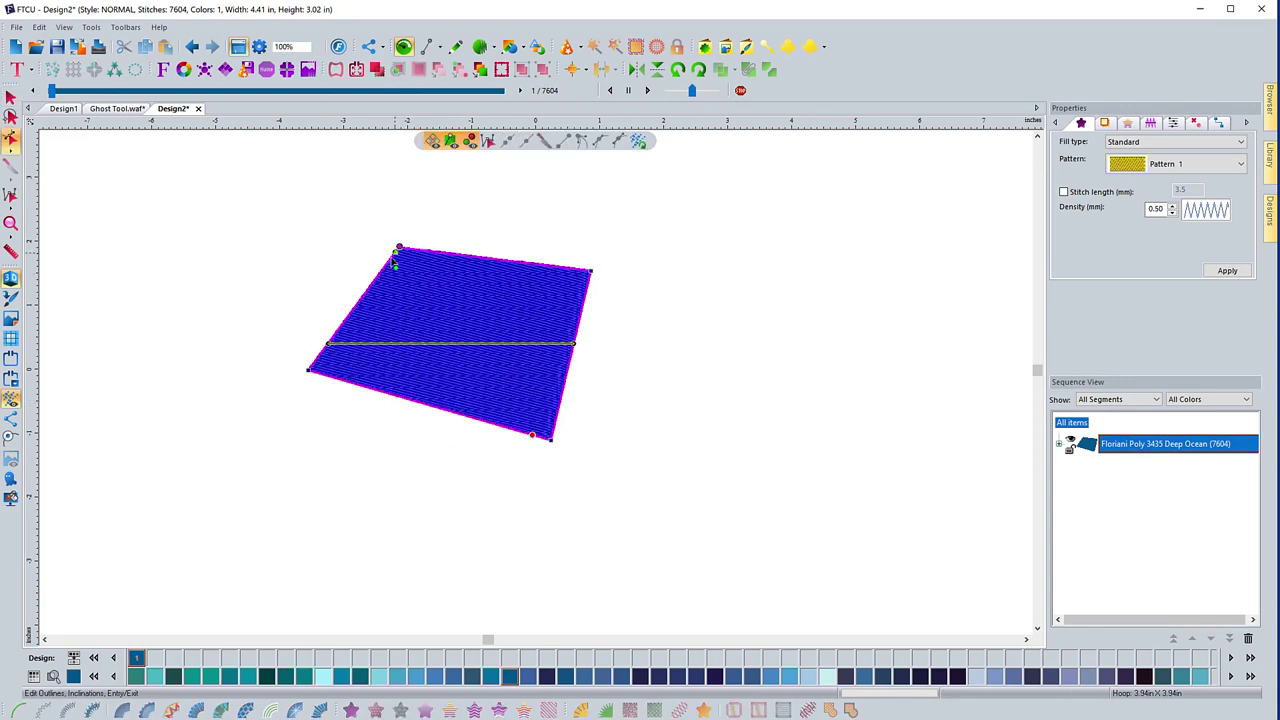
drag(395, 257, 383, 268)
- Change the Complex Fill Mode preference from Standard to Advanced
click(258, 50)
click(663, 251)
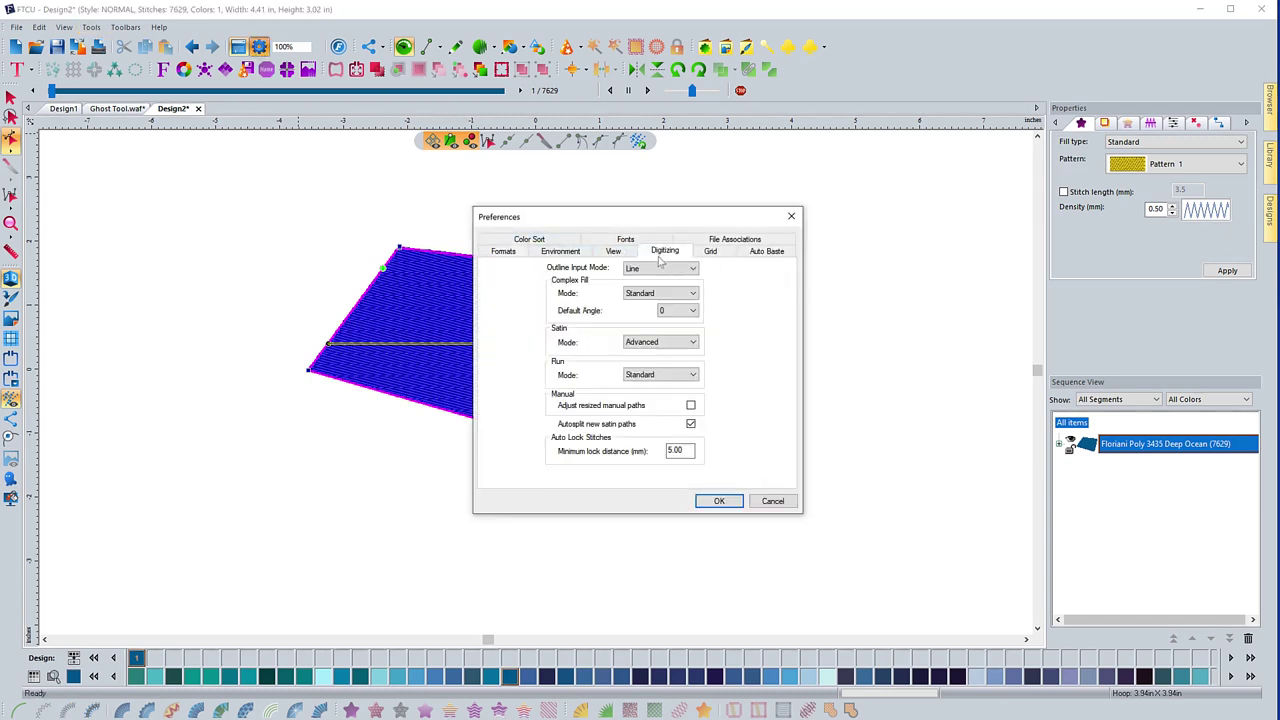
click(660, 293)
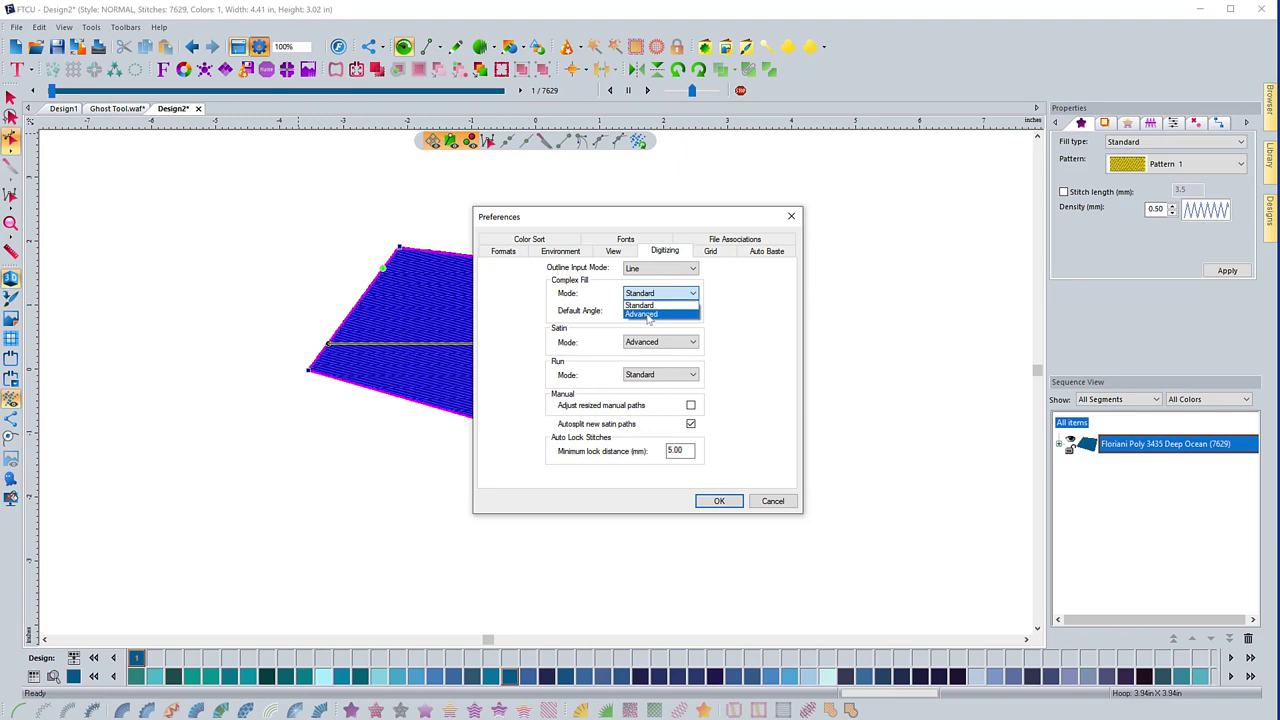
click(646, 315)
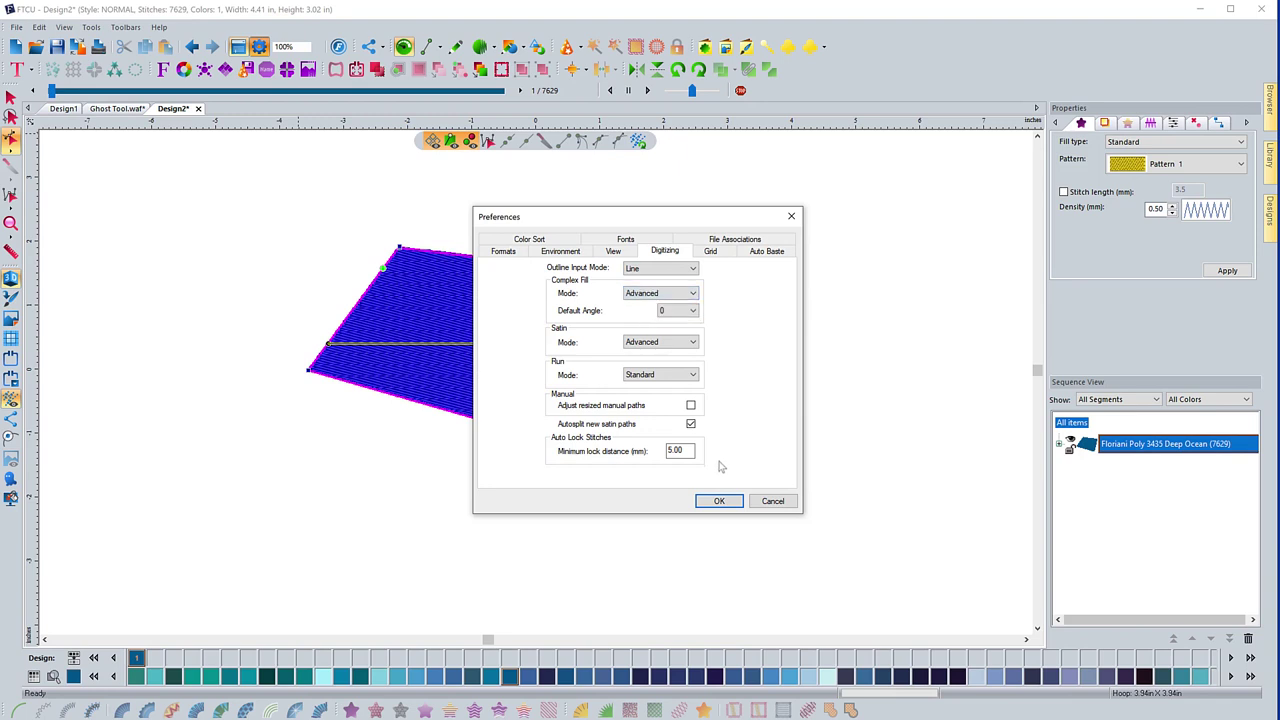
click(719, 501)
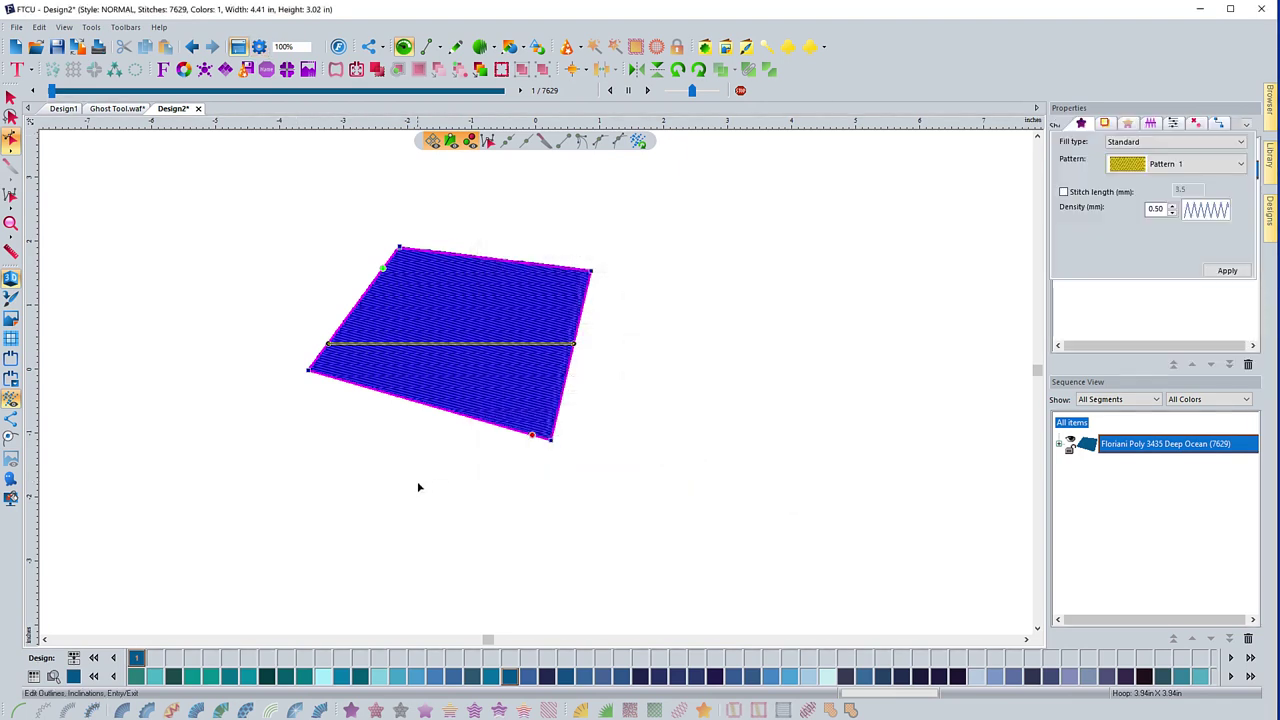
click(490, 49)
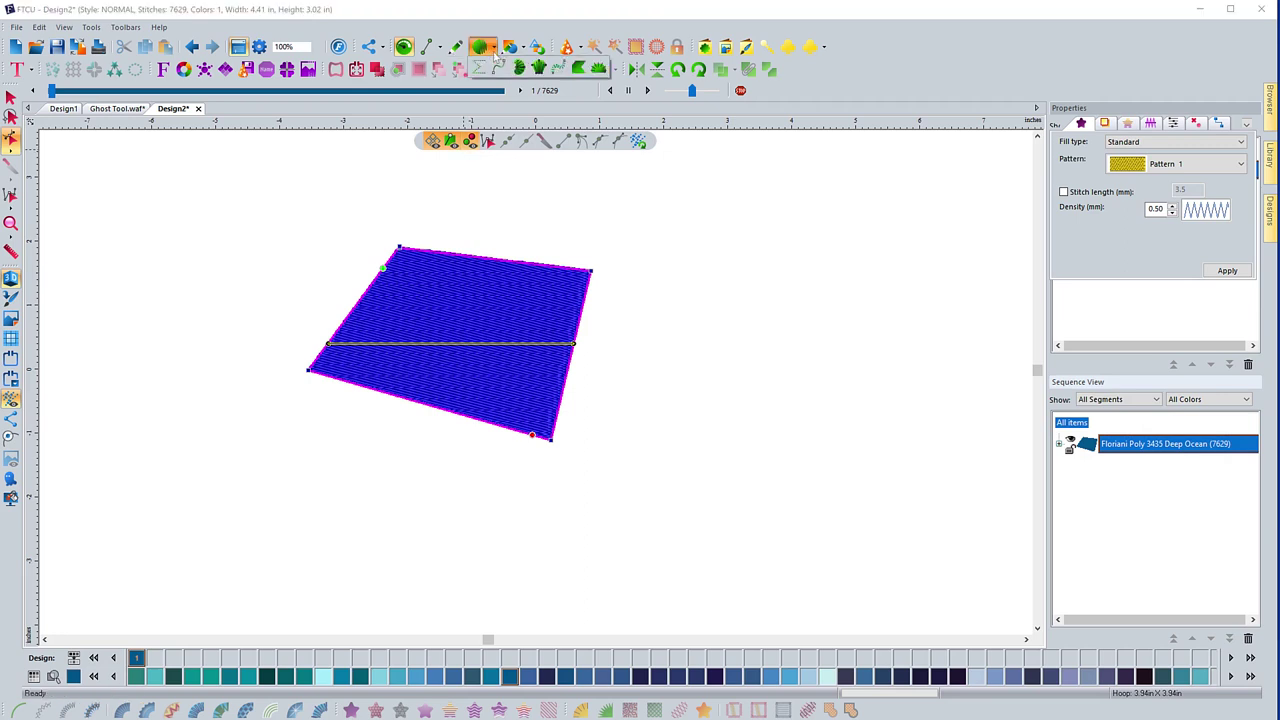
- Draw a tall four-corner complex fill outline left of the square
click(581, 74)
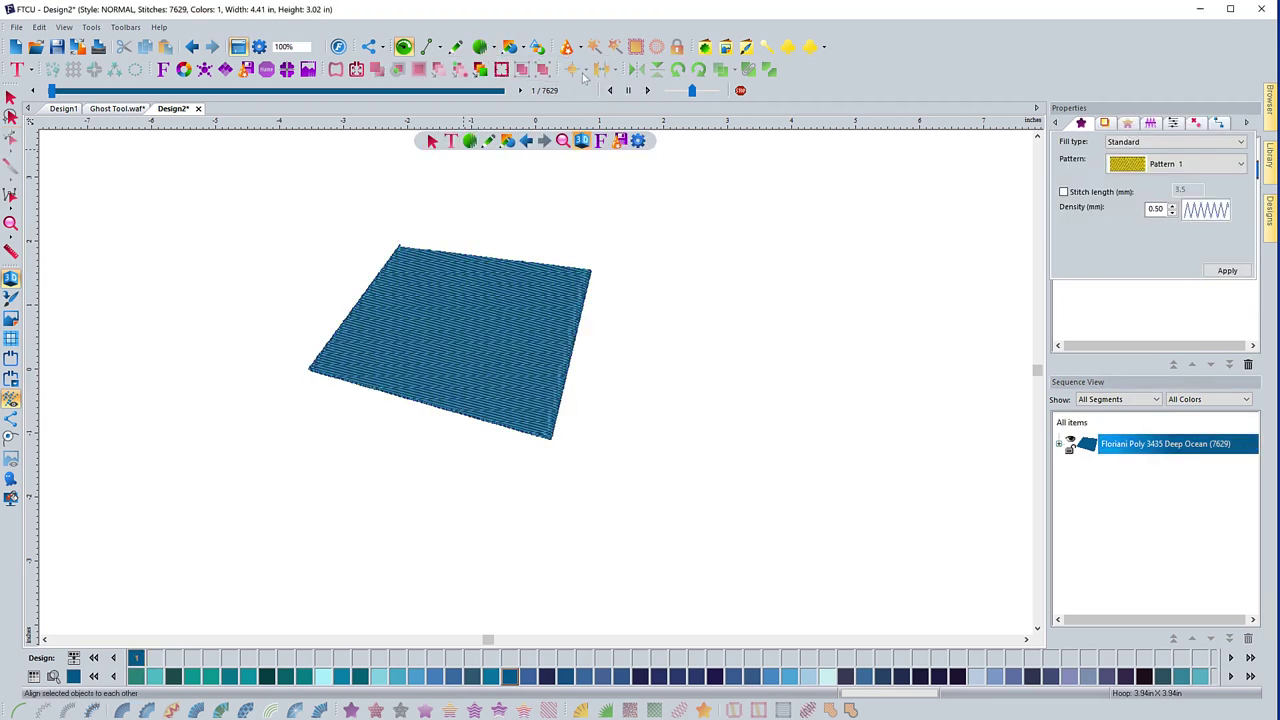
click(127, 470)
click(118, 293)
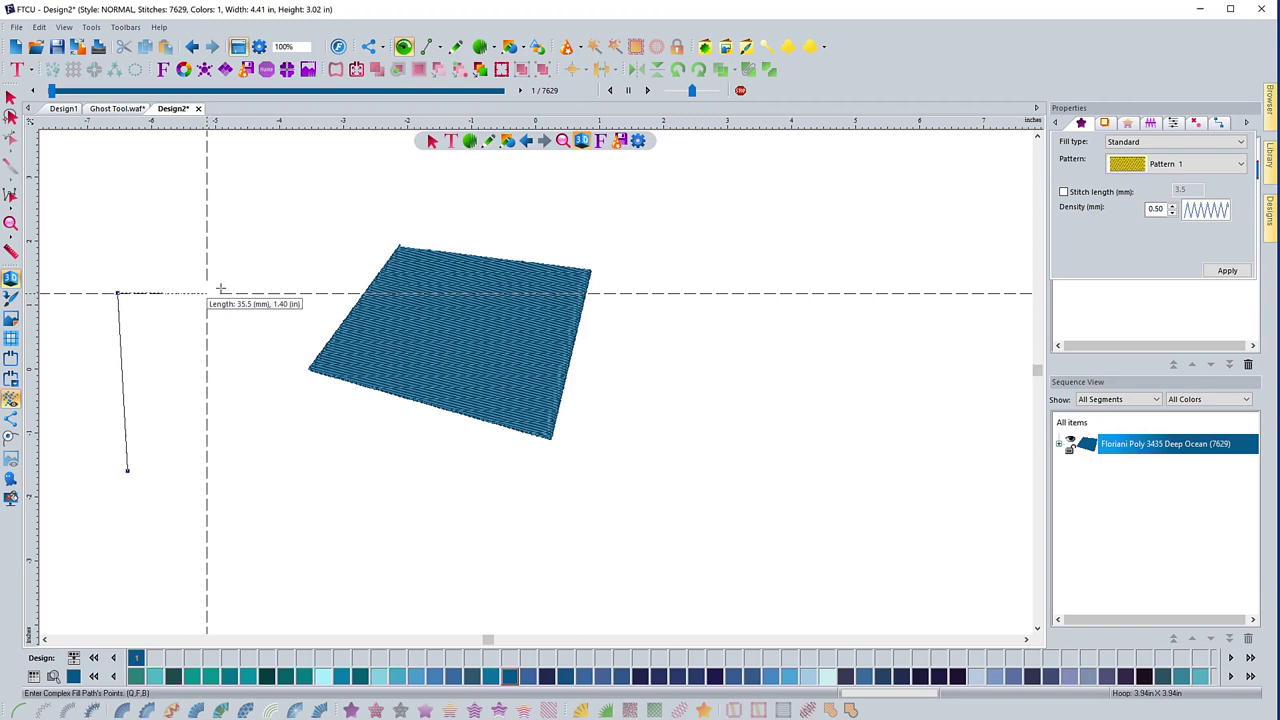
click(264, 281)
click(264, 456)
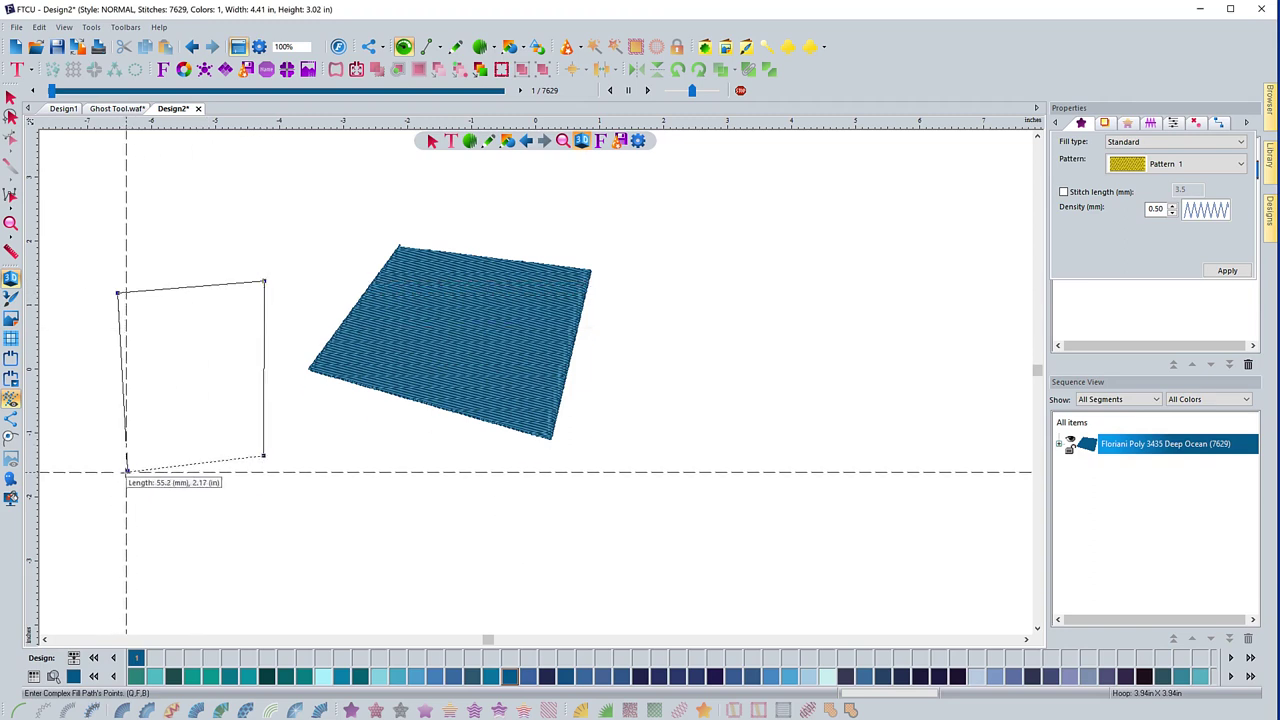
click(127, 470)
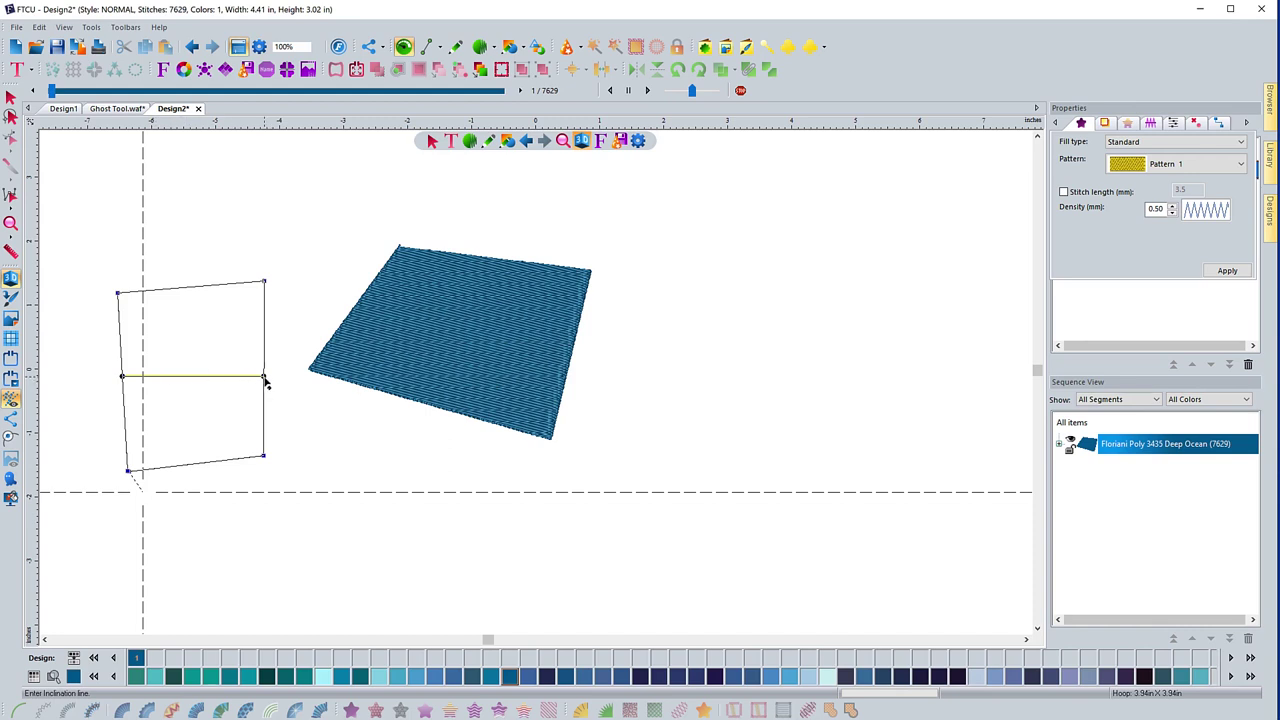
- Tilt the stitch angle up-right, entering at the top-right corner and exiting bottom-left
drag(265, 379, 276, 341)
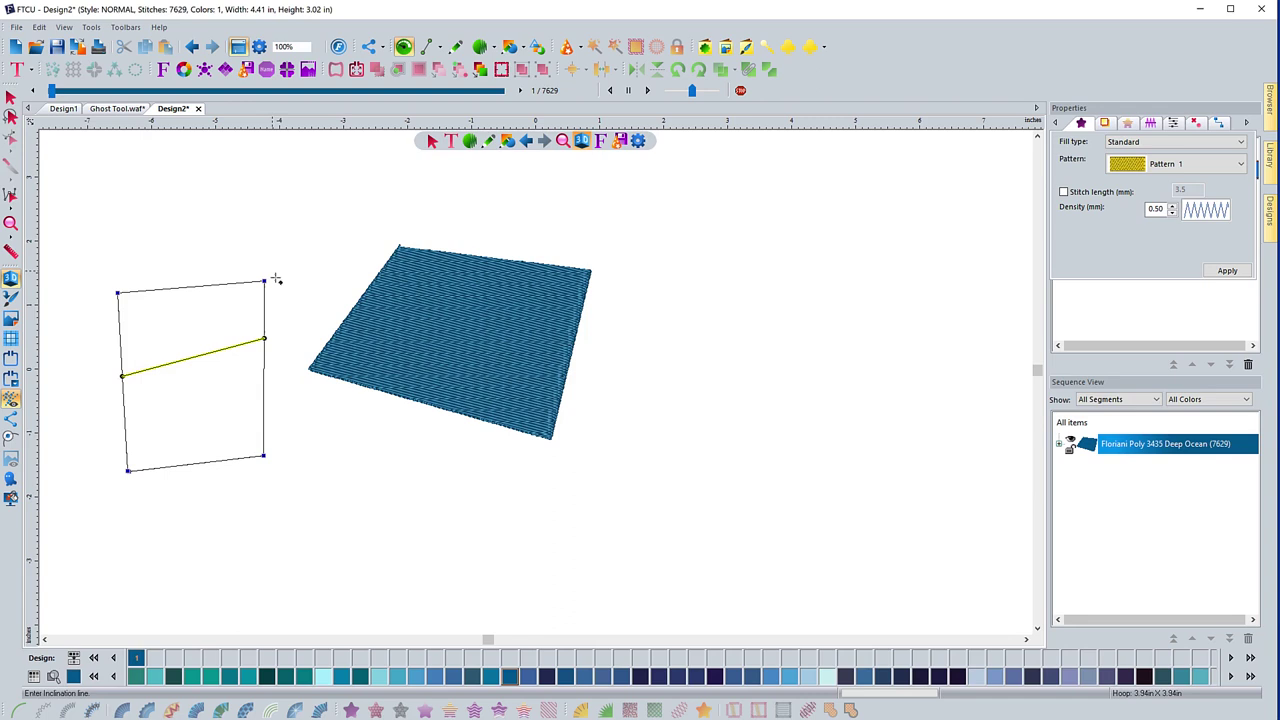
key(Return)
click(264, 281)
click(124, 438)
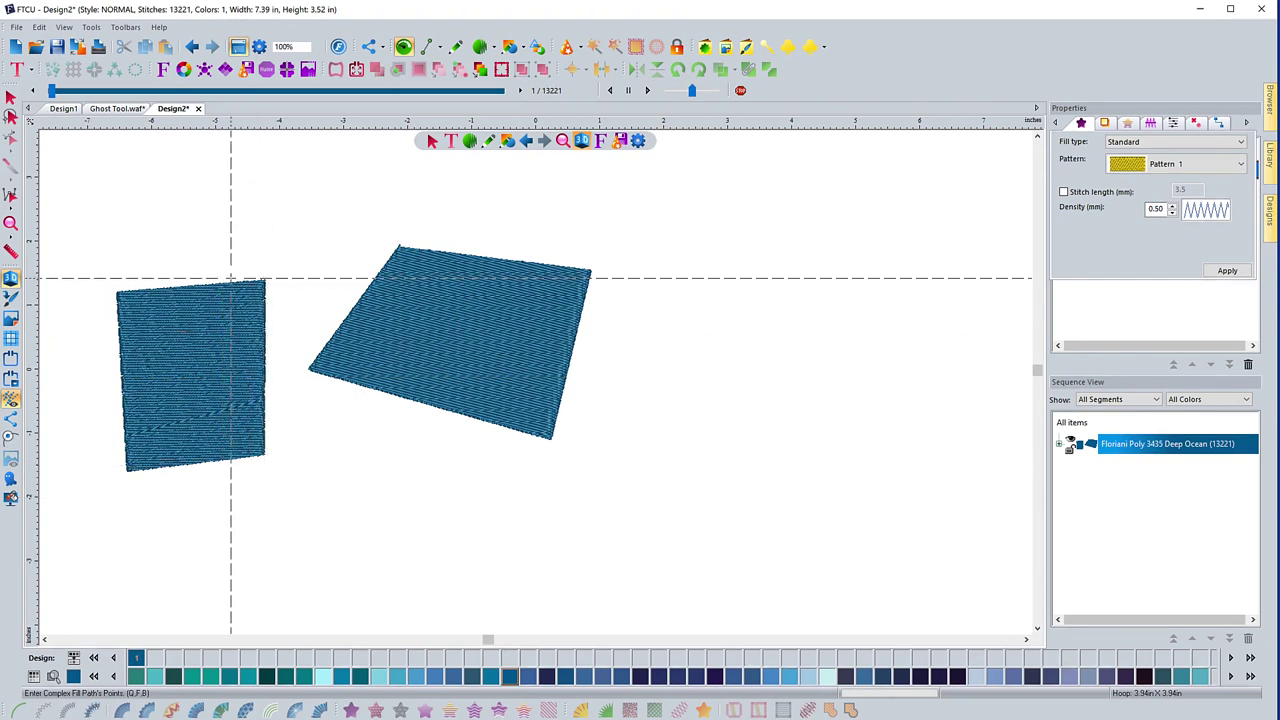
- Check Satin Mode (Advanced) and Run Mode (Standard) in Digitizing preferences, leaving both unchanged
click(638, 141)
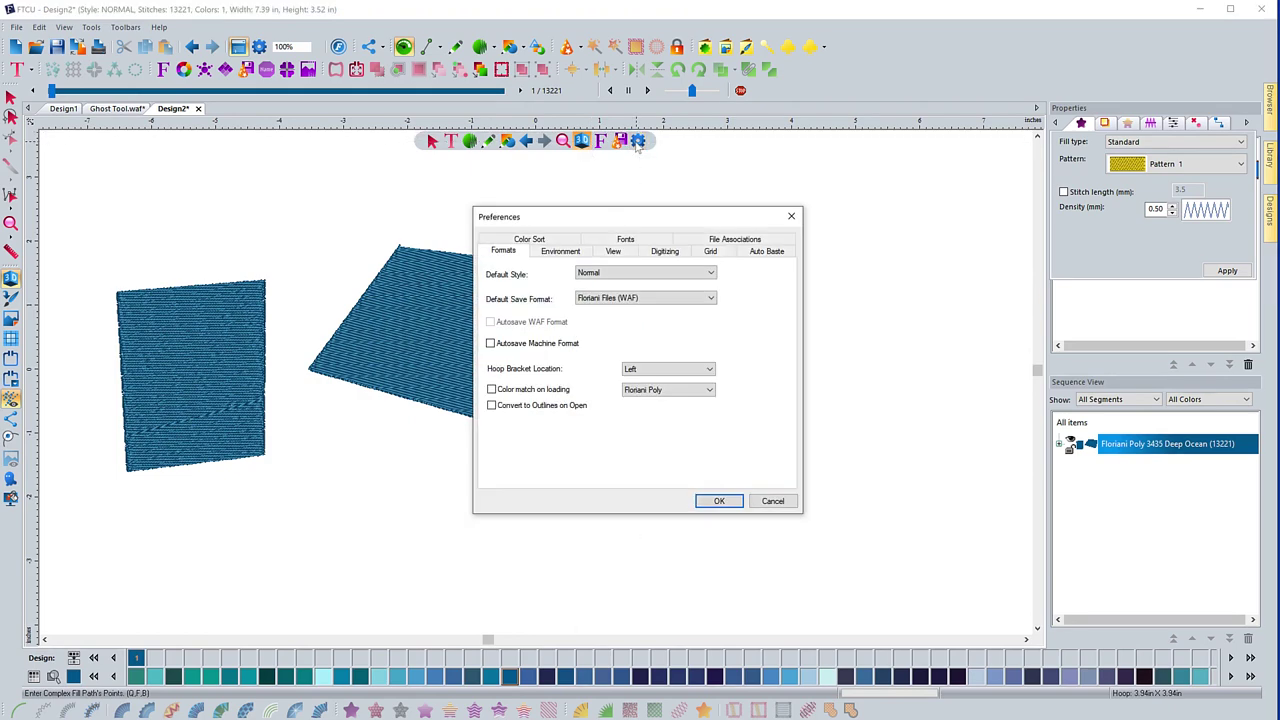
click(657, 254)
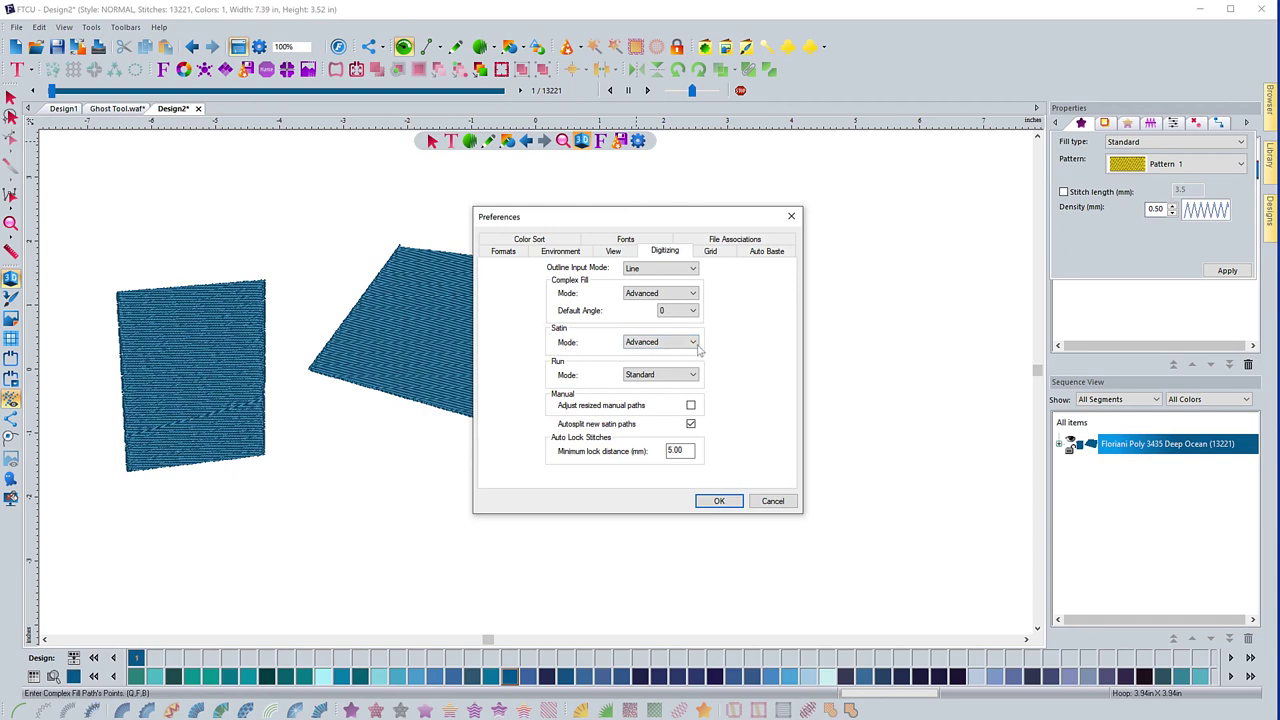
click(697, 346)
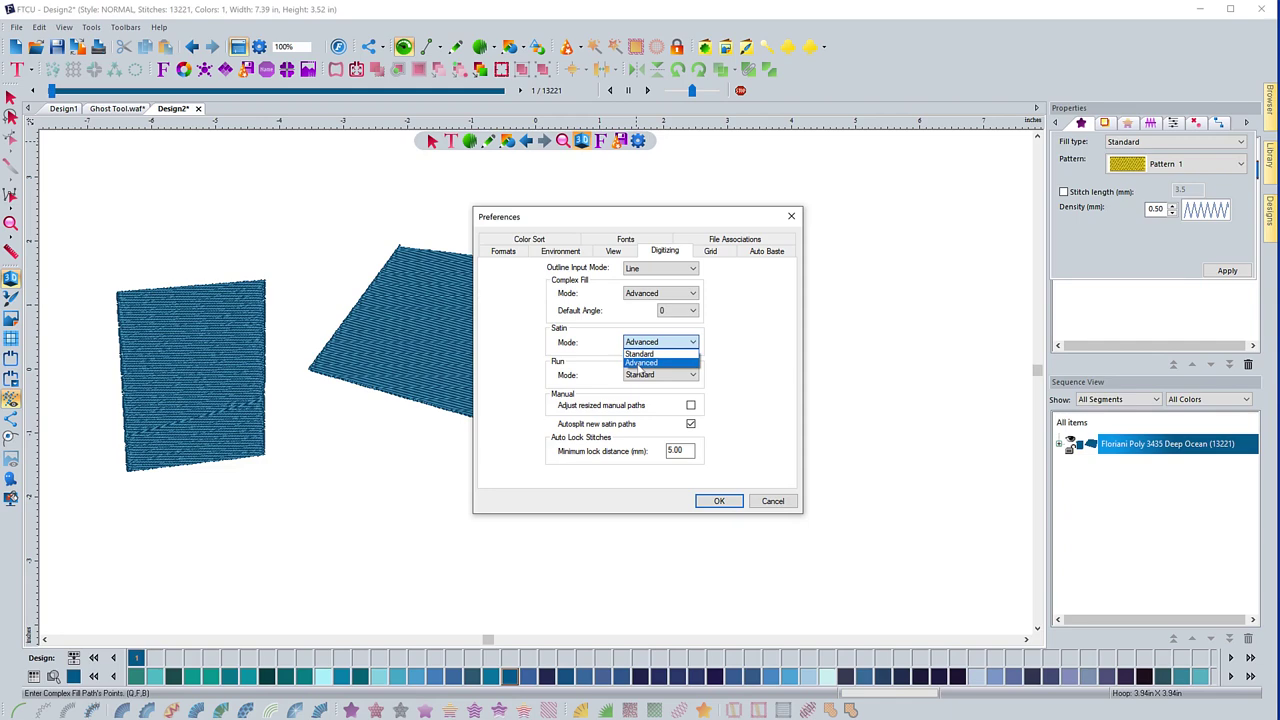
click(754, 356)
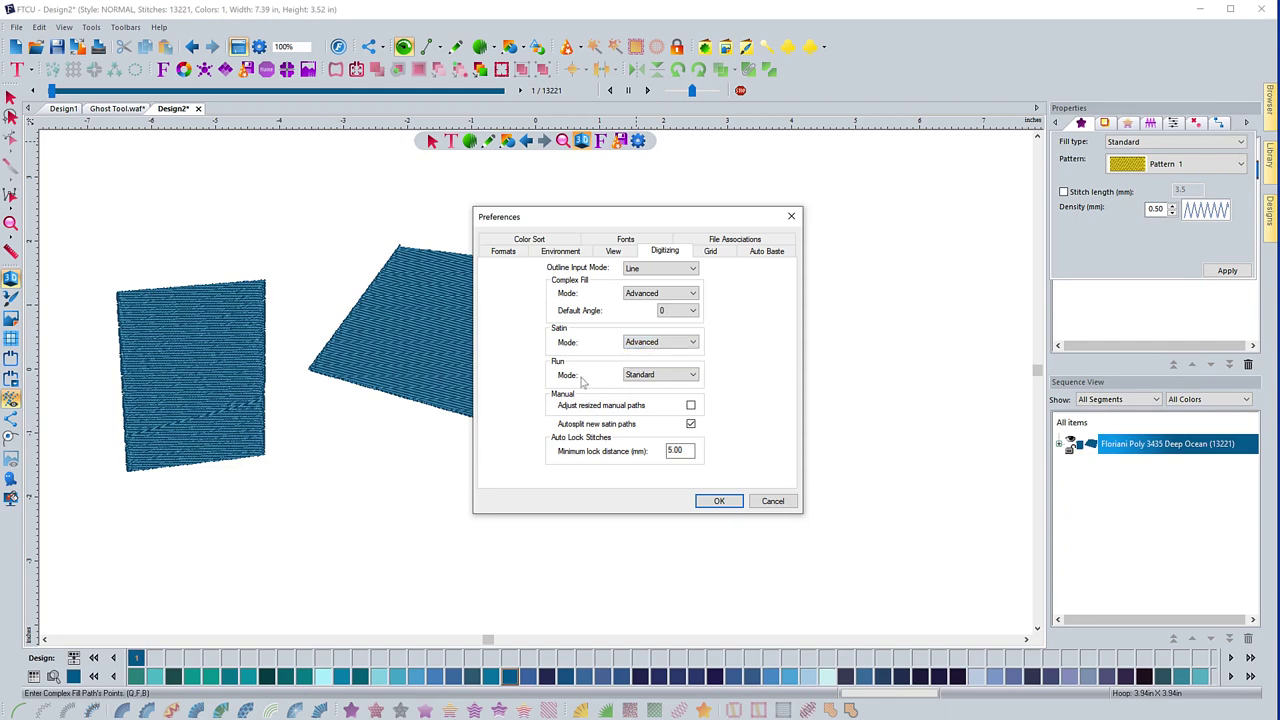
click(694, 377)
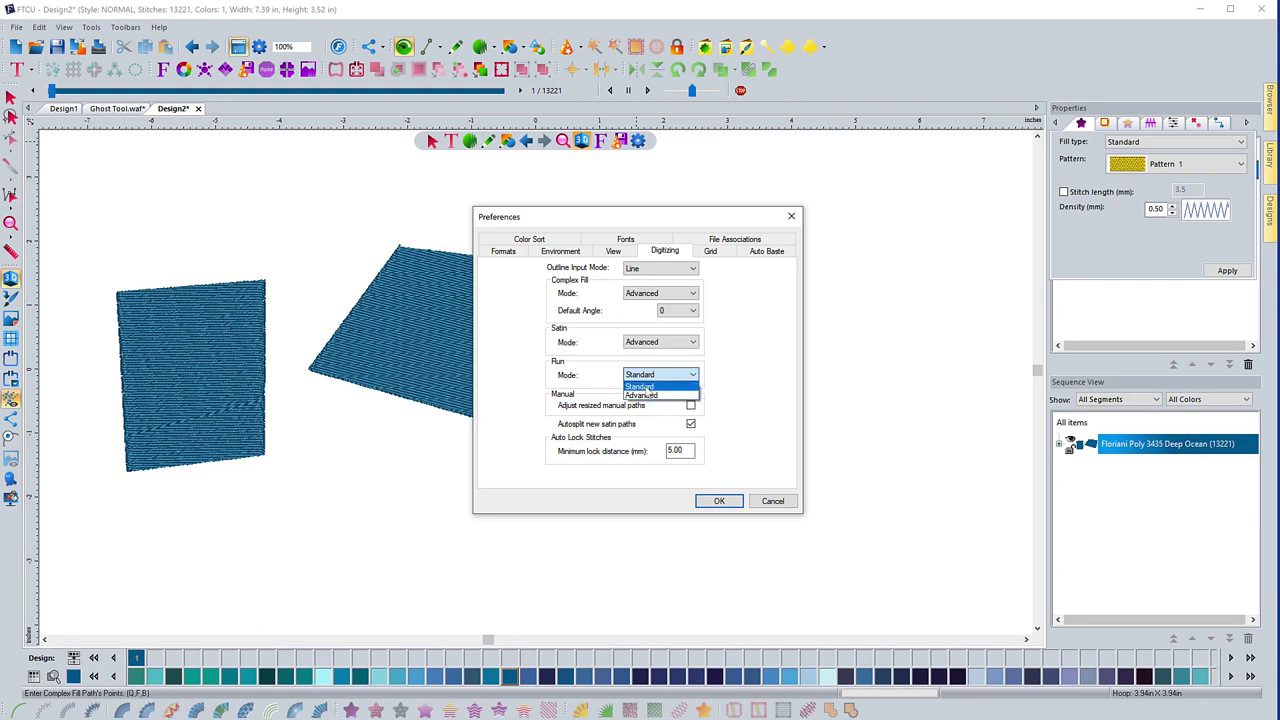
click(746, 369)
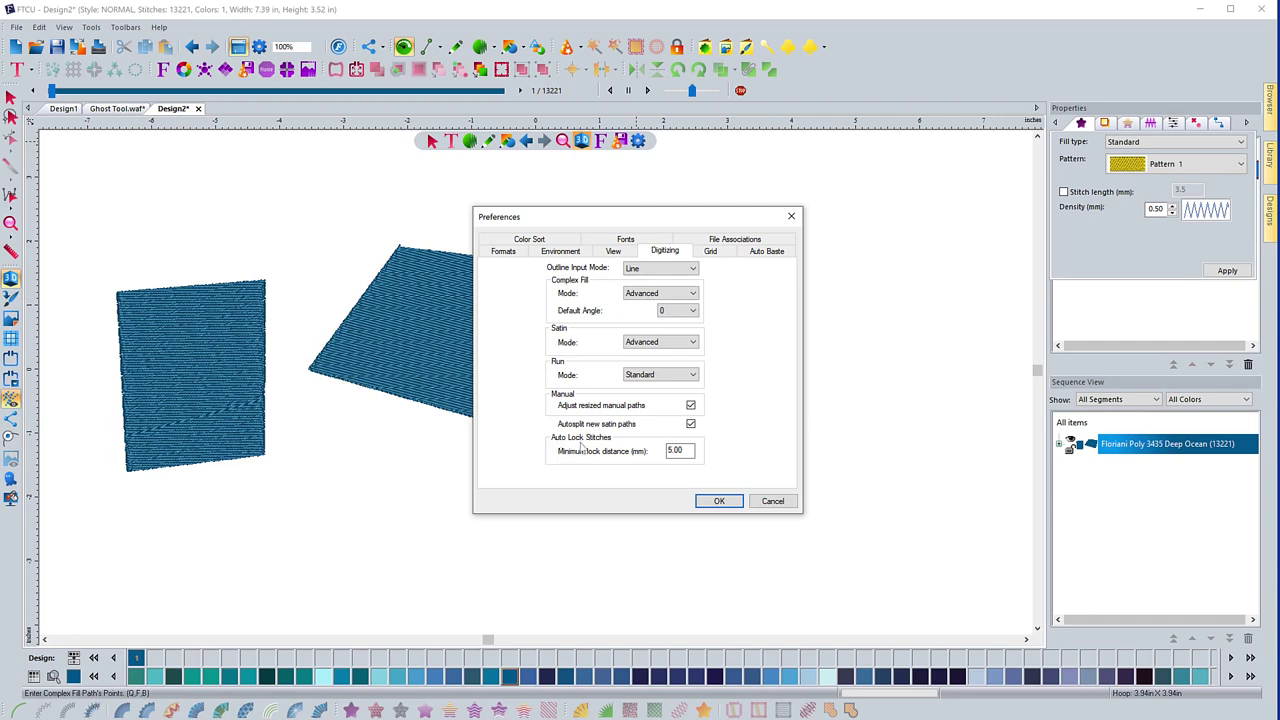
- Close the preferences and open the Stitch Edit Tool.waf semicircle design
click(719, 501)
click(35, 47)
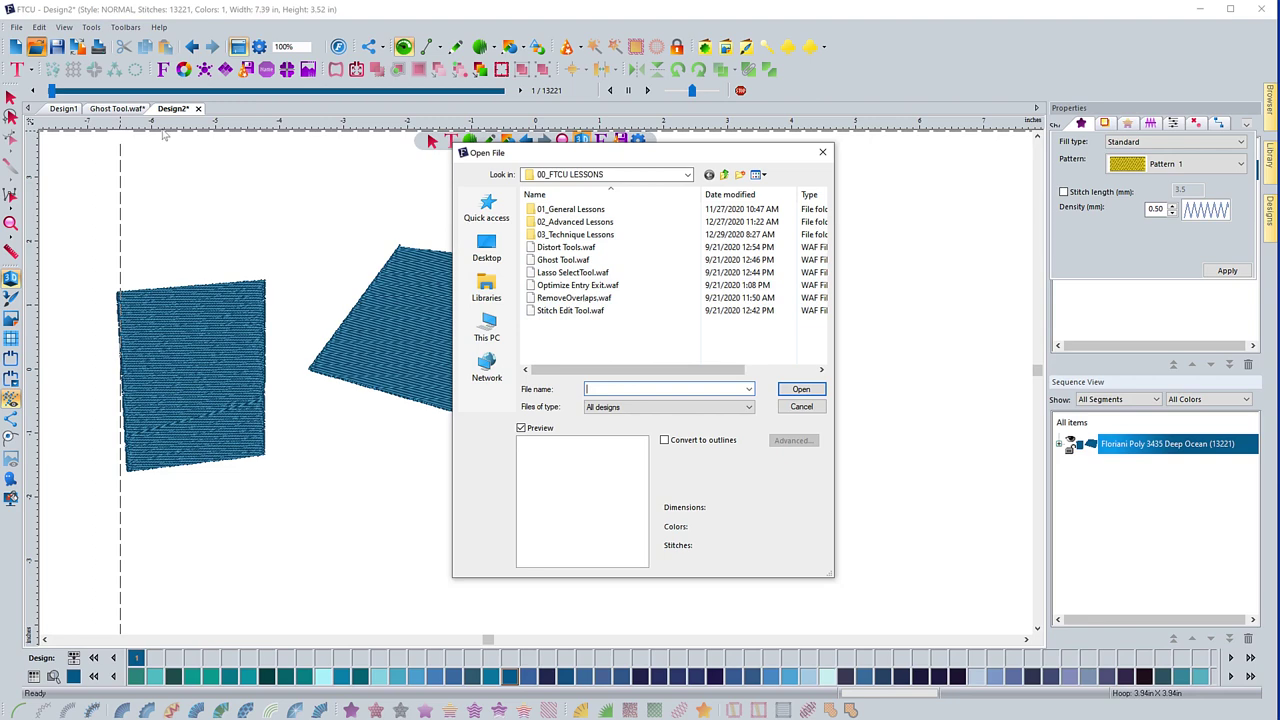
click(115, 108)
click(556, 310)
click(556, 298)
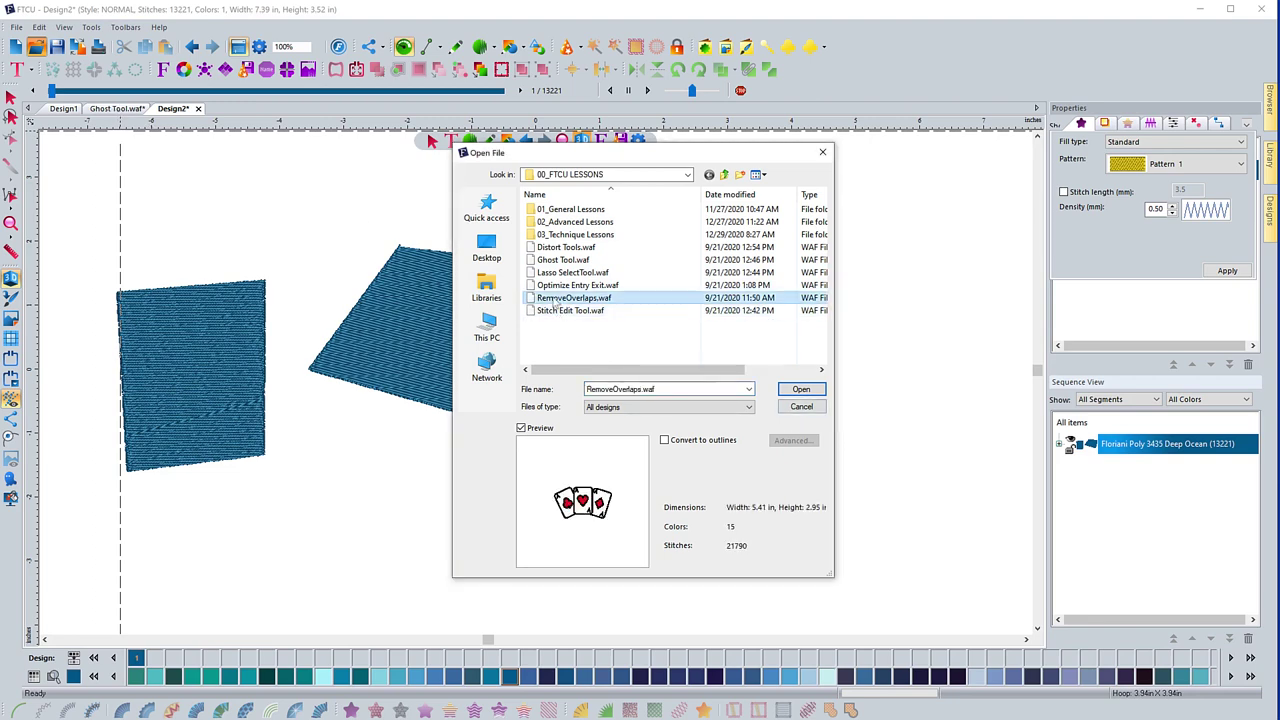
click(553, 311)
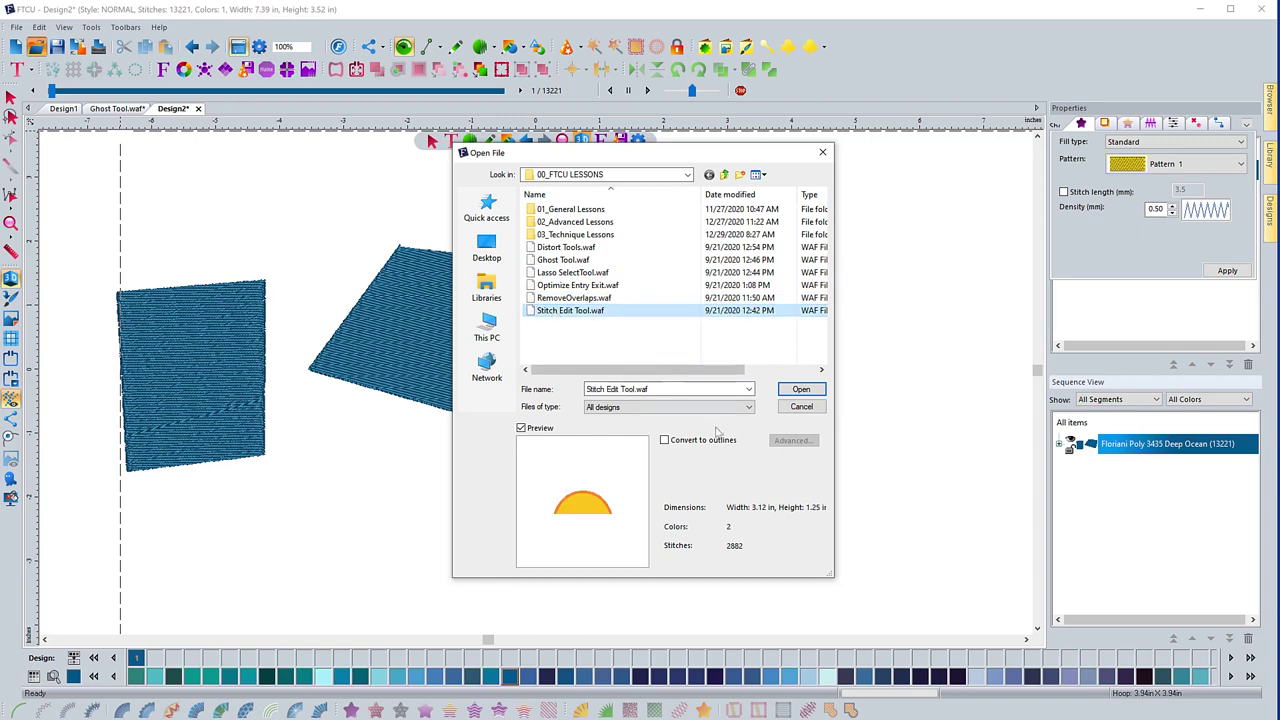
click(801, 389)
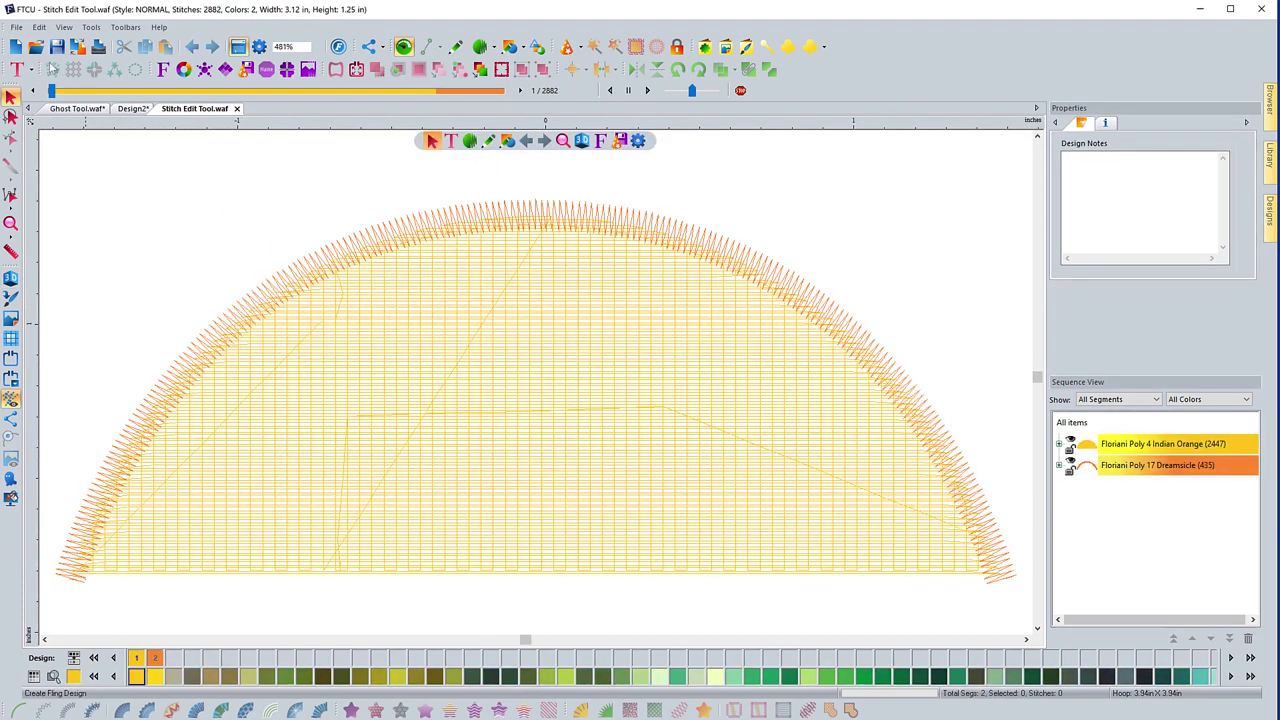
- Save the semicircle as Stitch Edit Tool.pes in PES v9 format
click(16, 27)
click(42, 88)
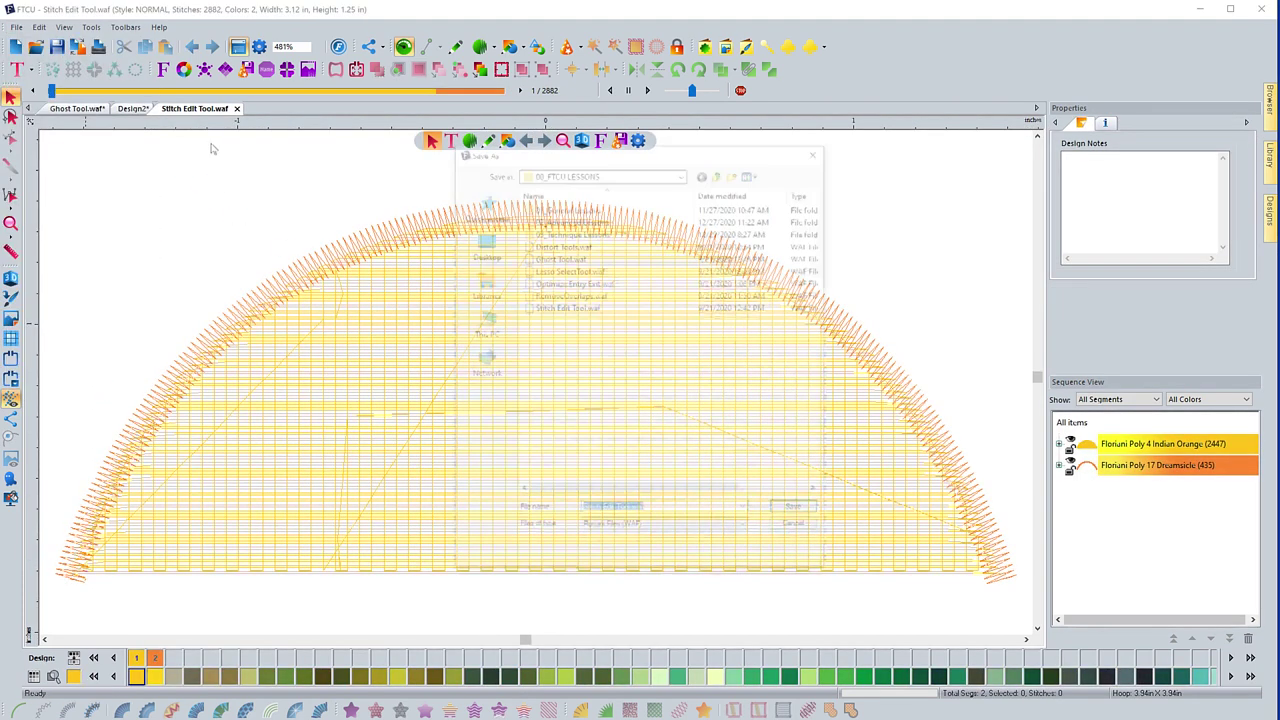
click(660, 534)
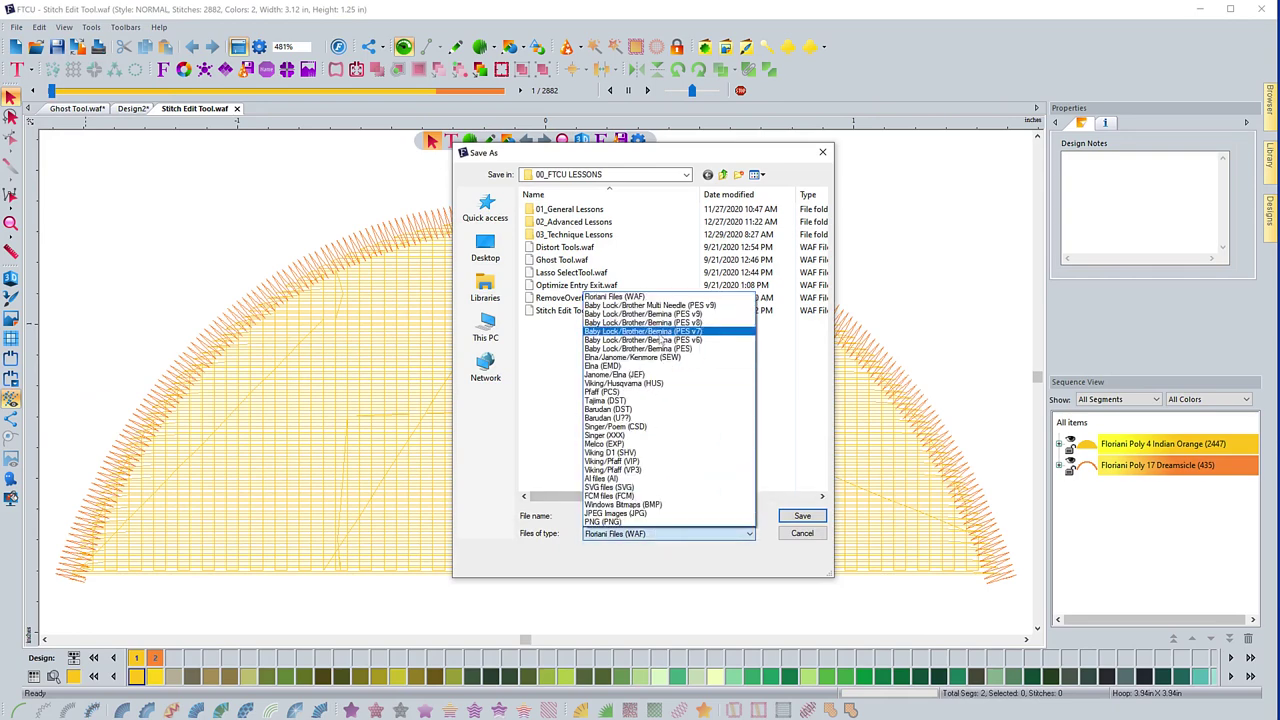
click(660, 314)
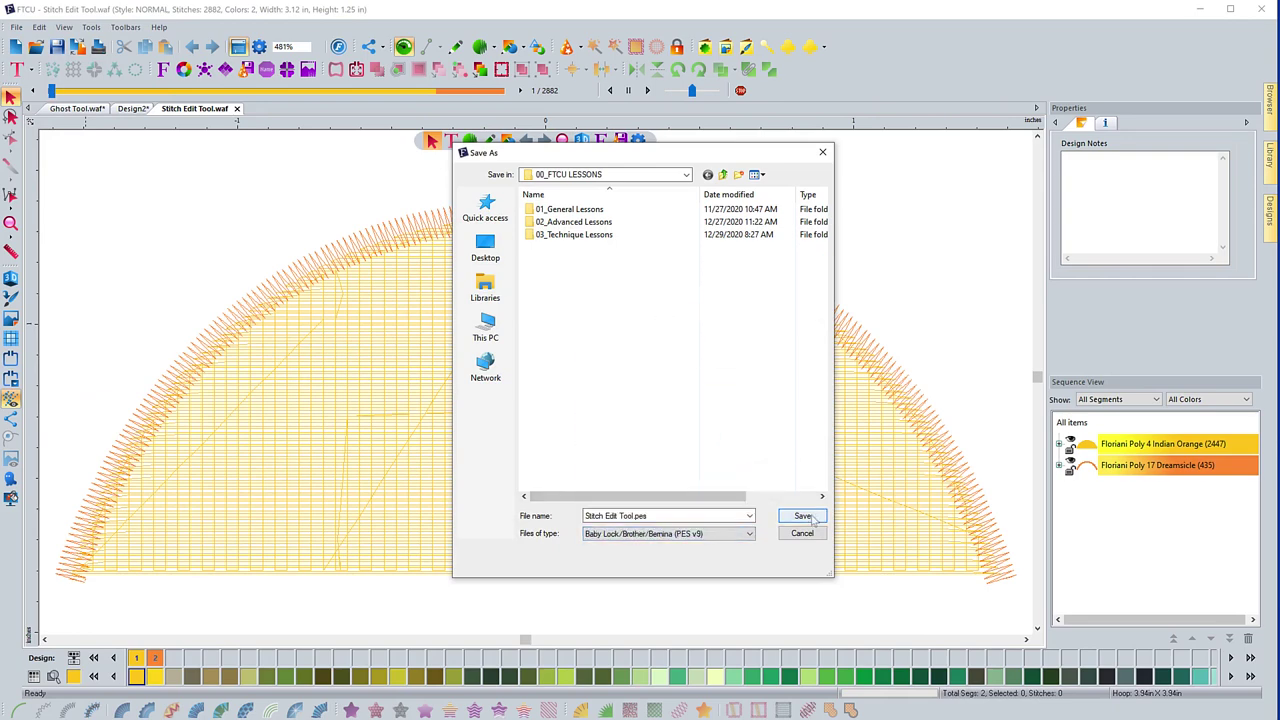
click(812, 518)
click(36, 46)
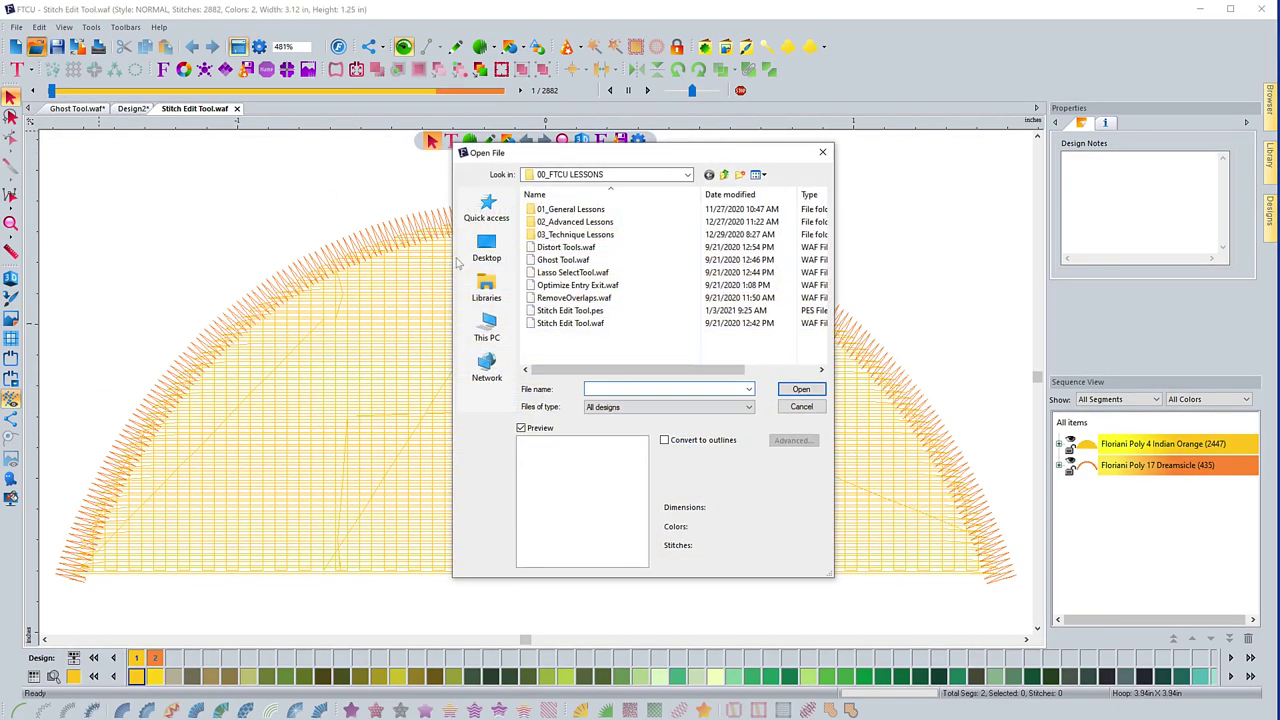
- Open Stitch Edit Tool.pes and inspect its Indian Orange stitch object
click(565, 311)
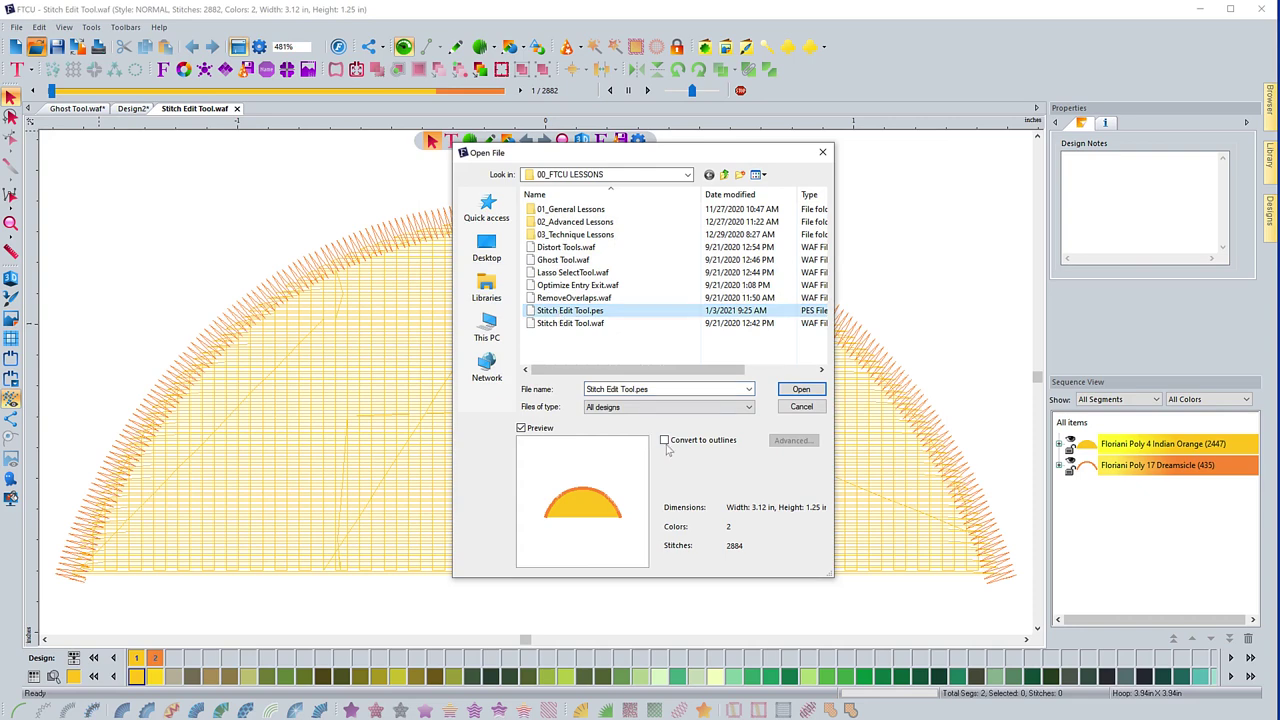
click(790, 389)
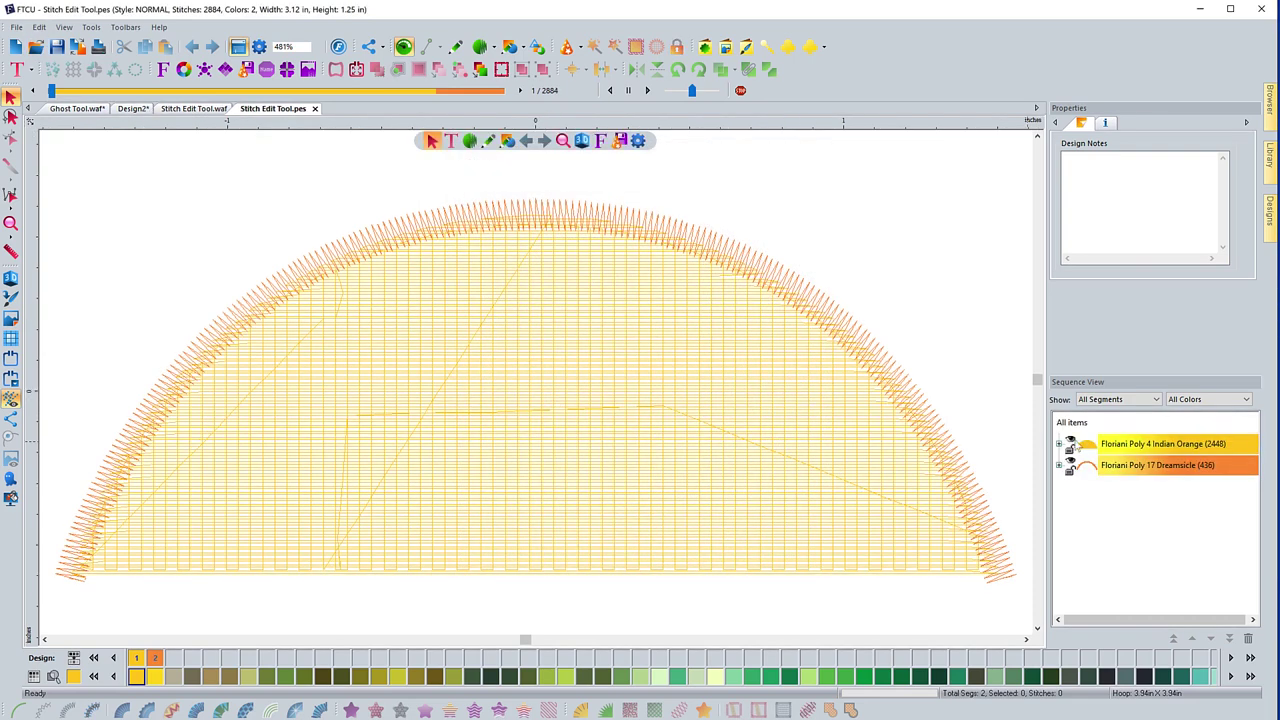
click(1059, 444)
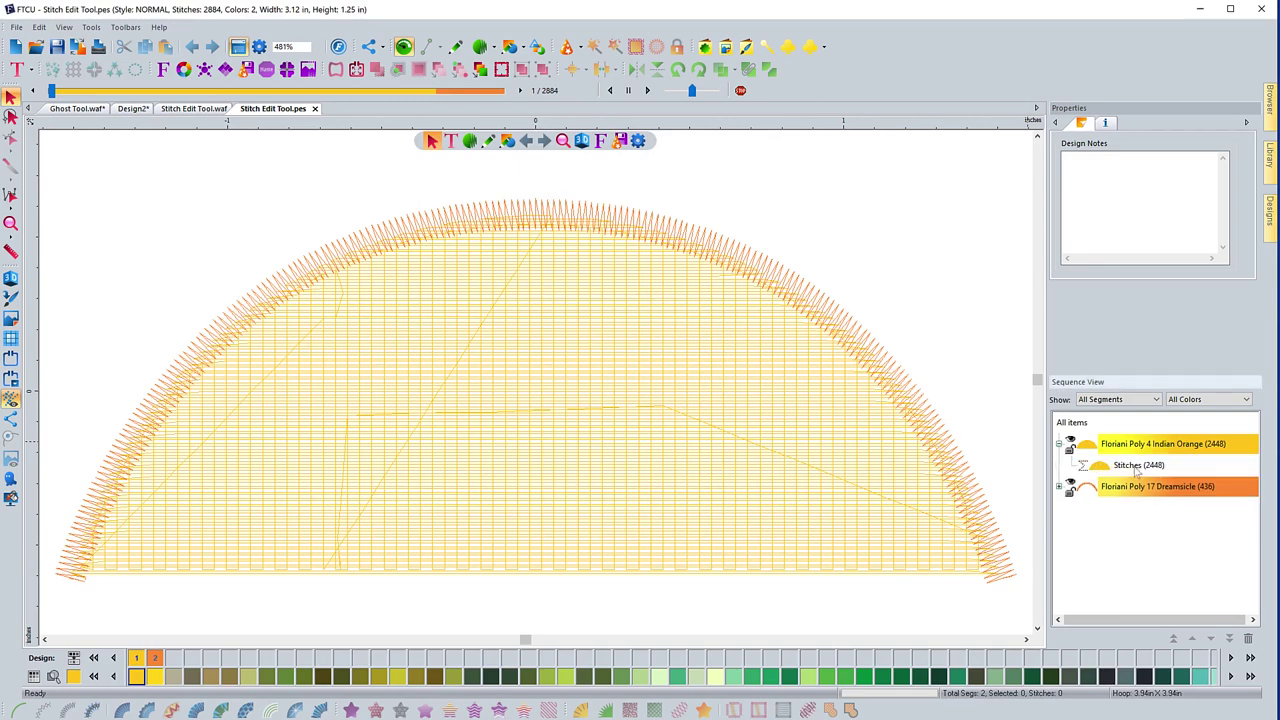
click(820, 567)
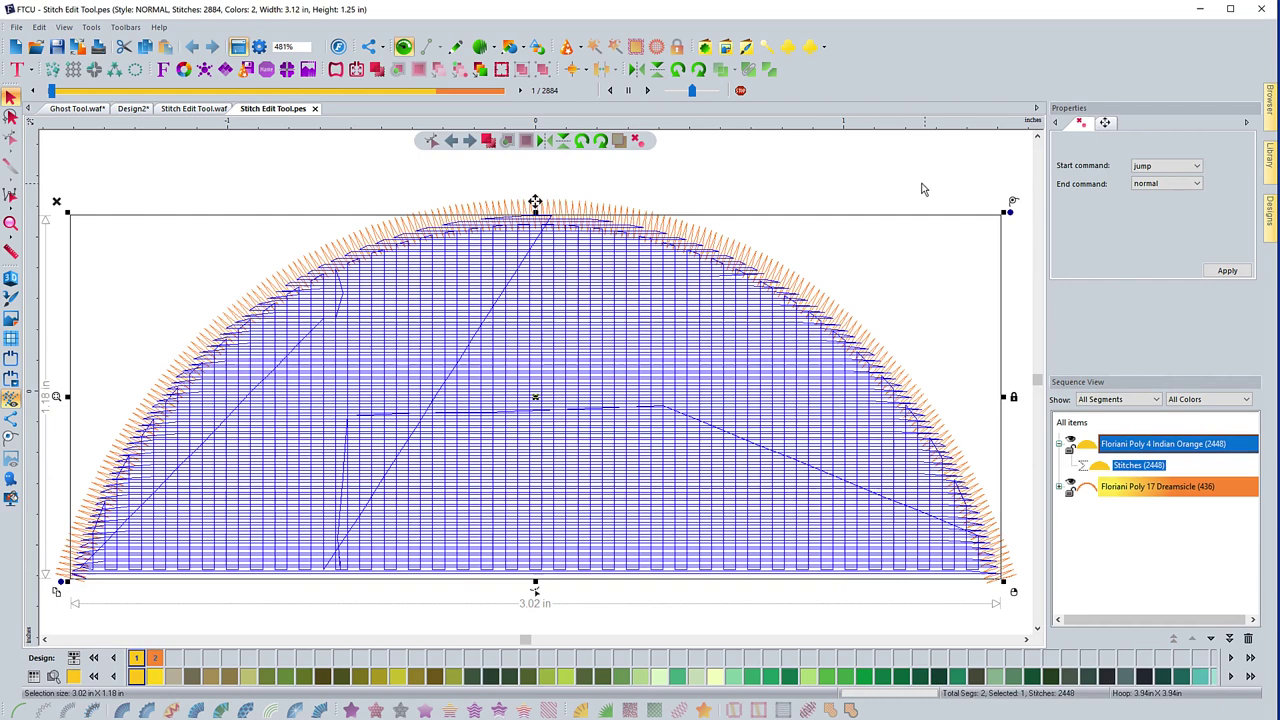
click(880, 190)
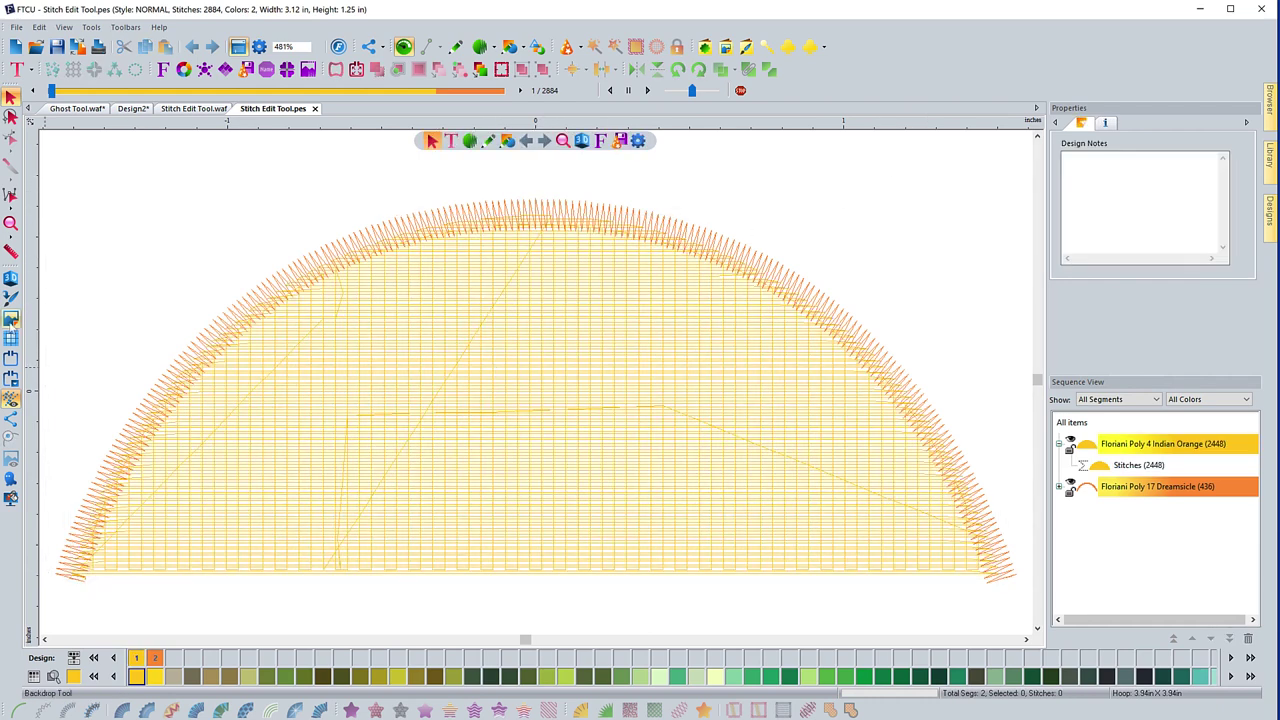
- Switch to realistic 3D stitch view and select the whole semicircle
click(10, 278)
scroll(356, 457, down, 2)
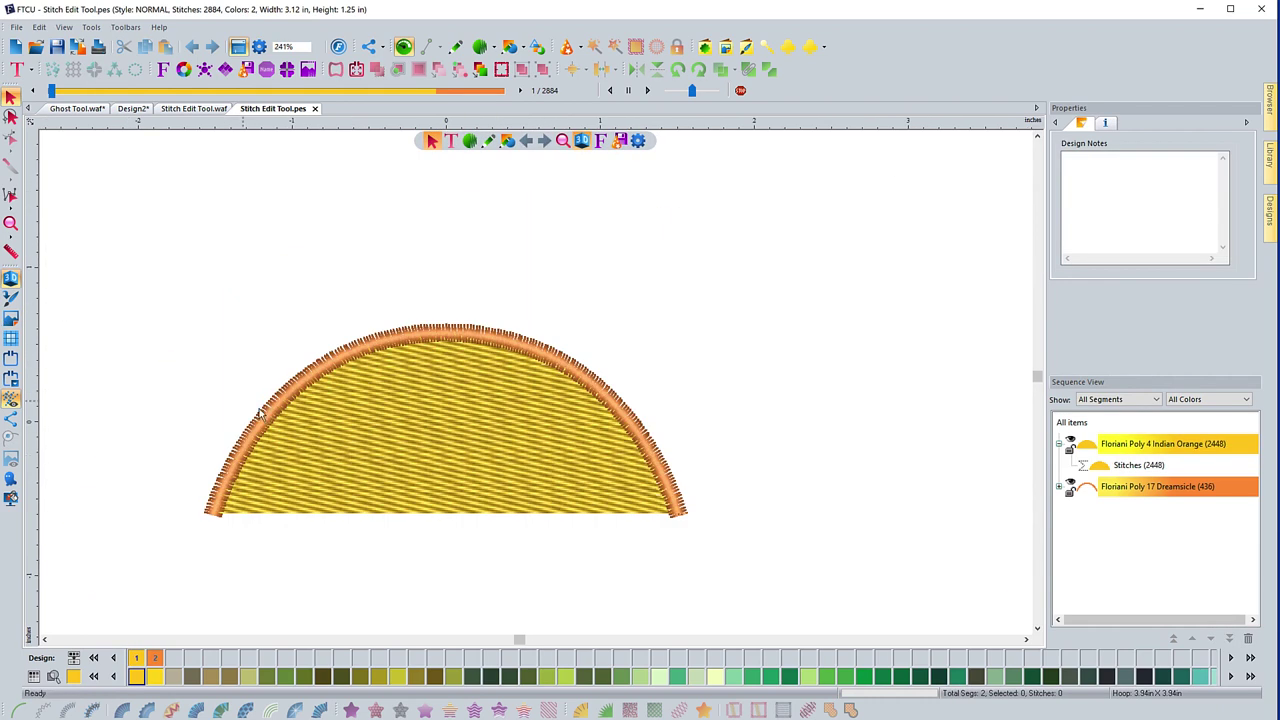
drag(158, 302, 724, 585)
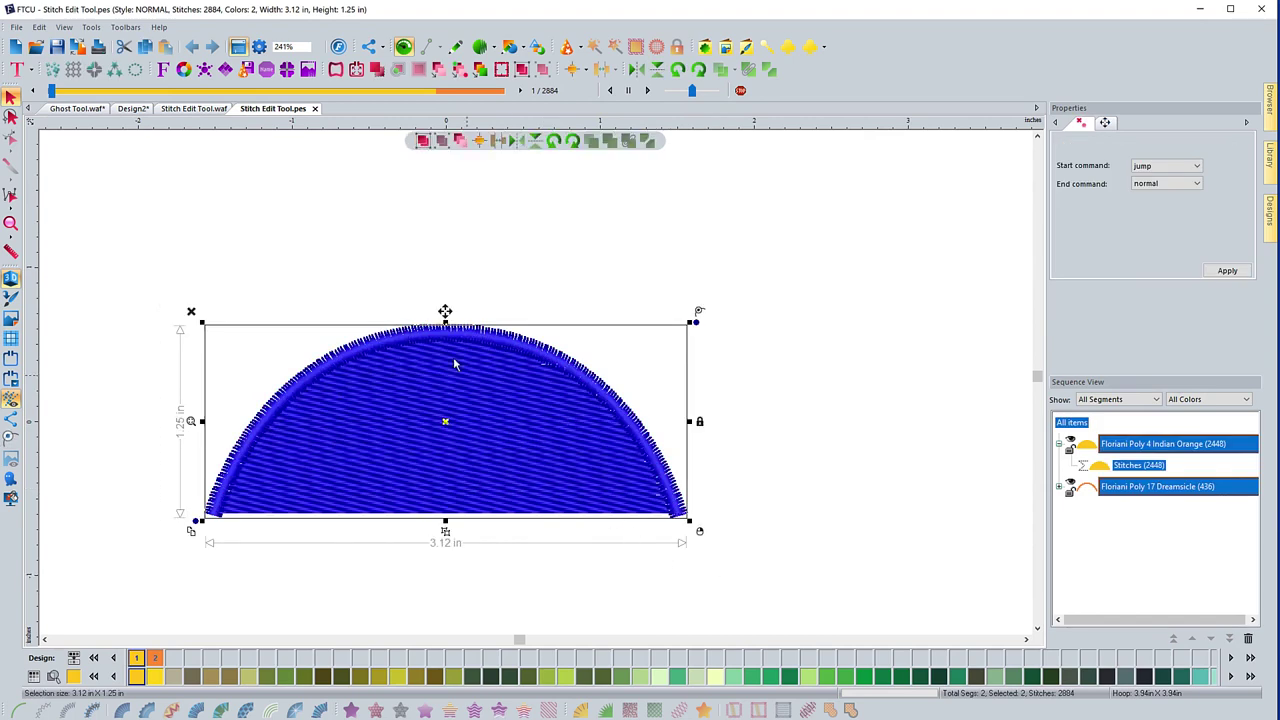
click(259, 47)
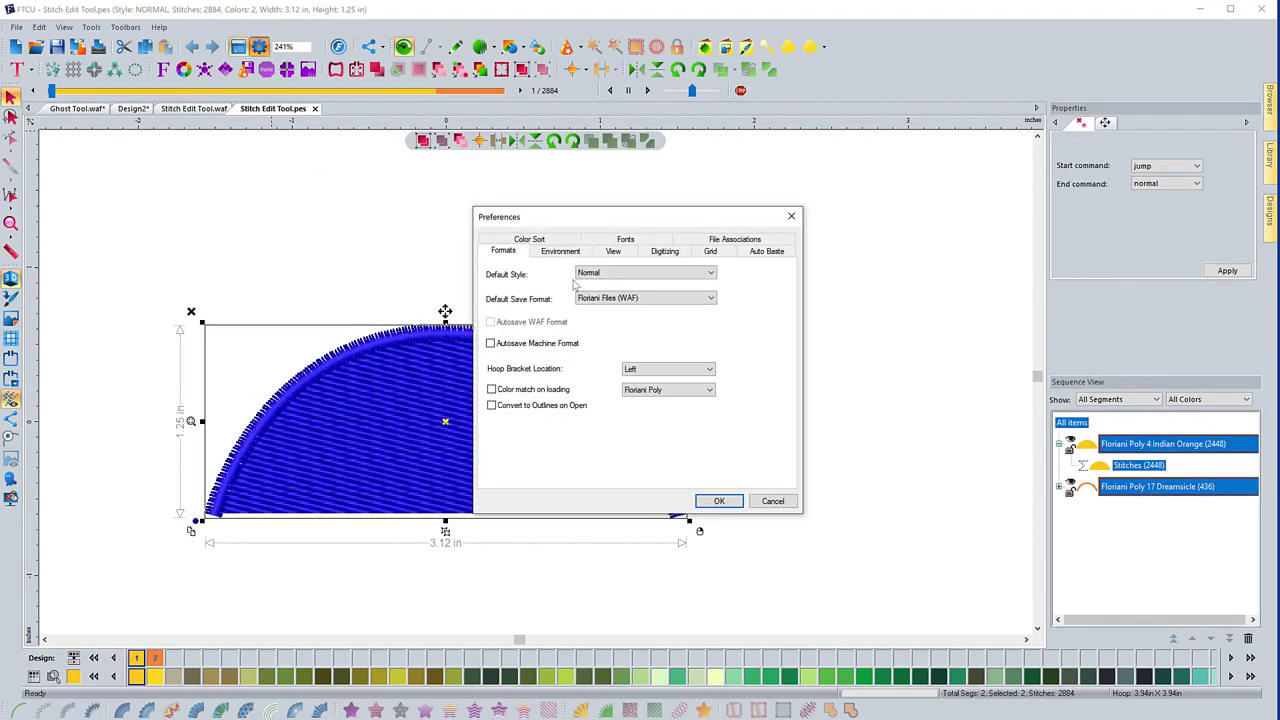
click(613, 251)
click(664, 251)
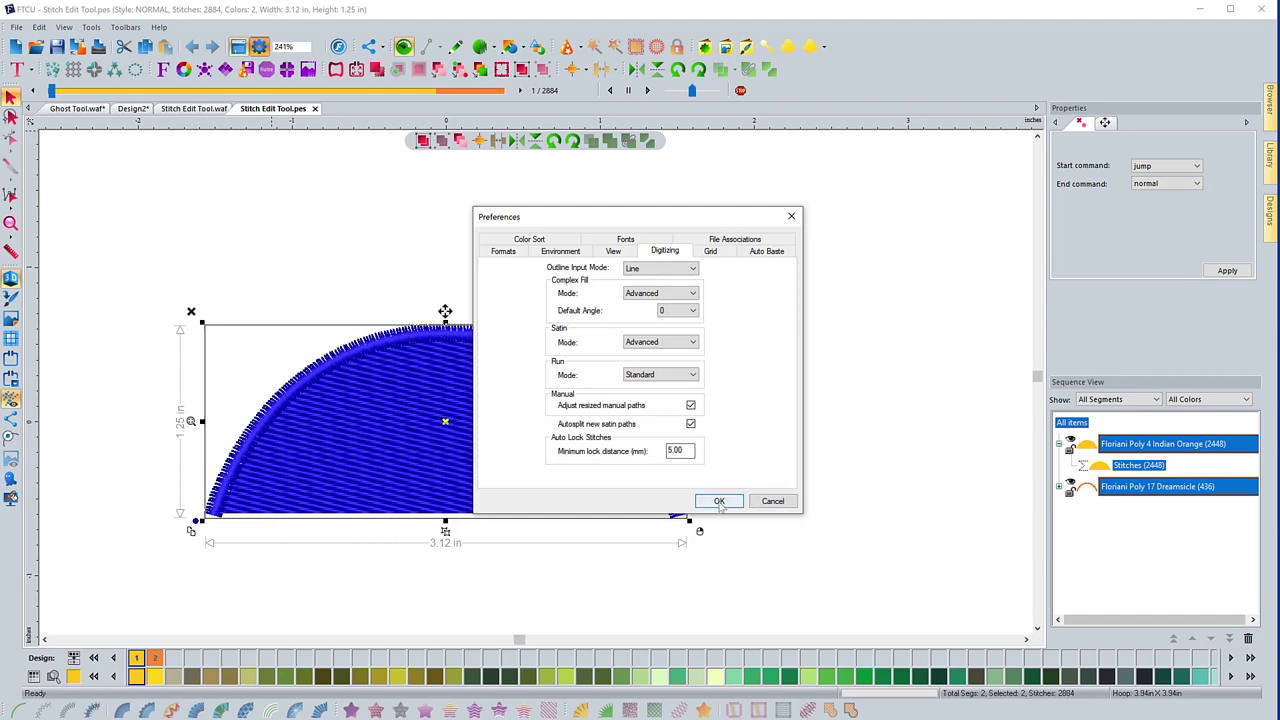
click(690, 424)
click(720, 501)
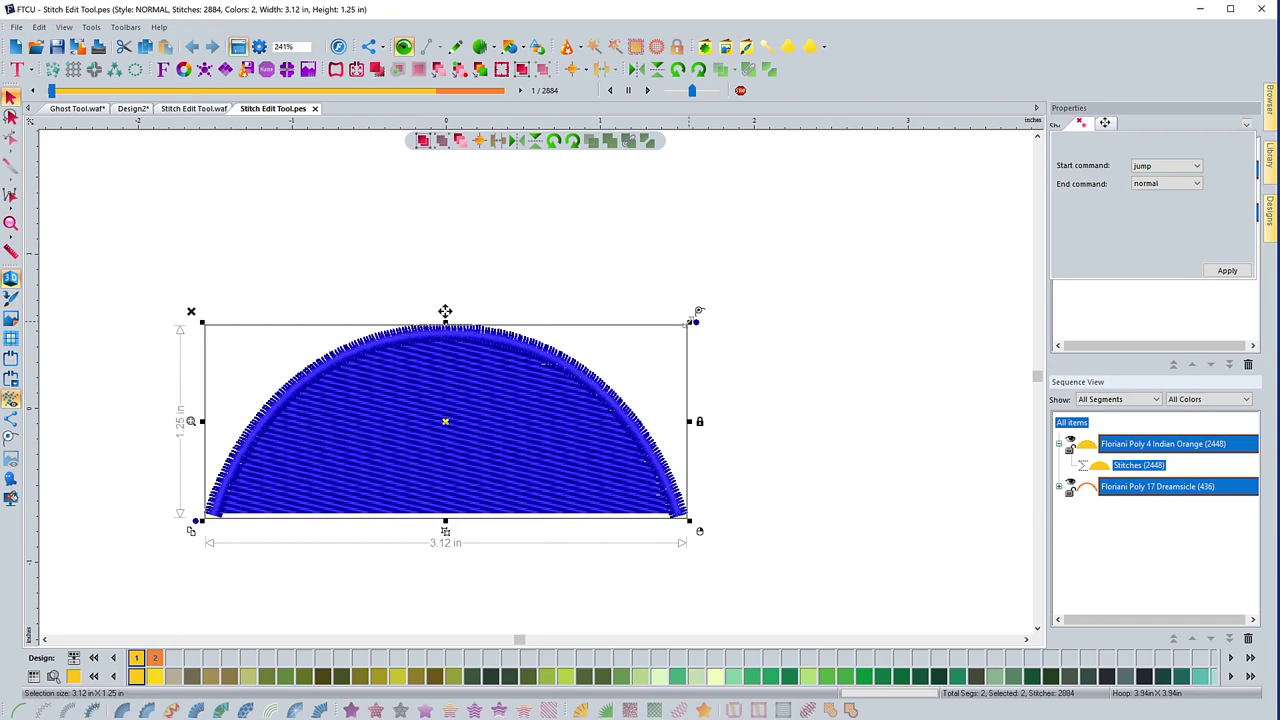
- Enlarge the semicircle, then shrink it to about 88%, giving 2.62 × 1.04 in
drag(698, 312, 731, 294)
click(484, 256)
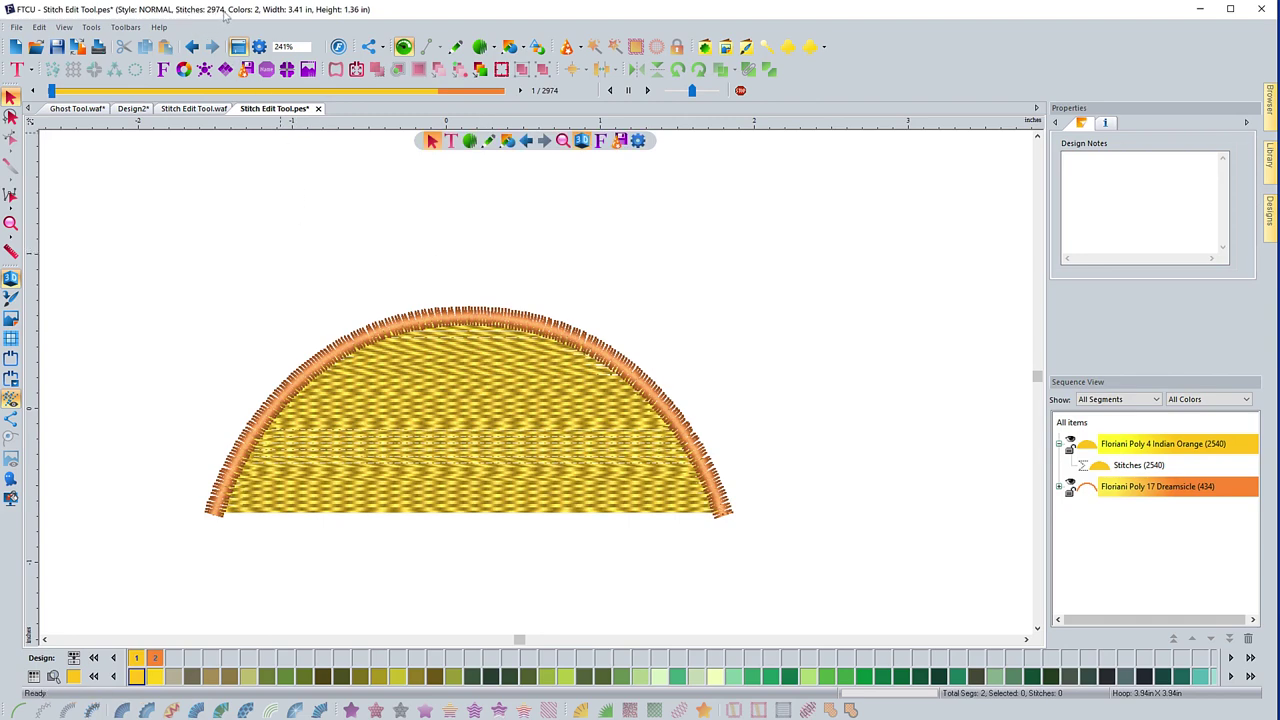
drag(186, 246, 814, 577)
drag(737, 293, 616, 354)
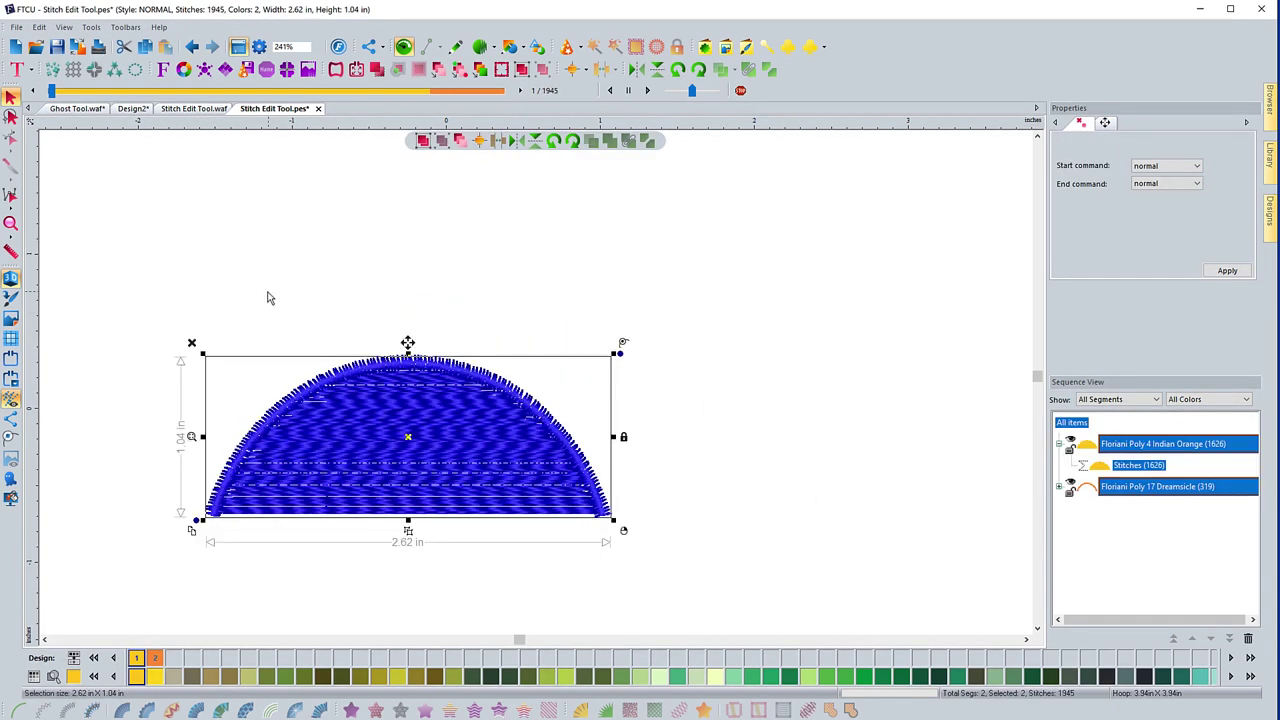
click(270, 290)
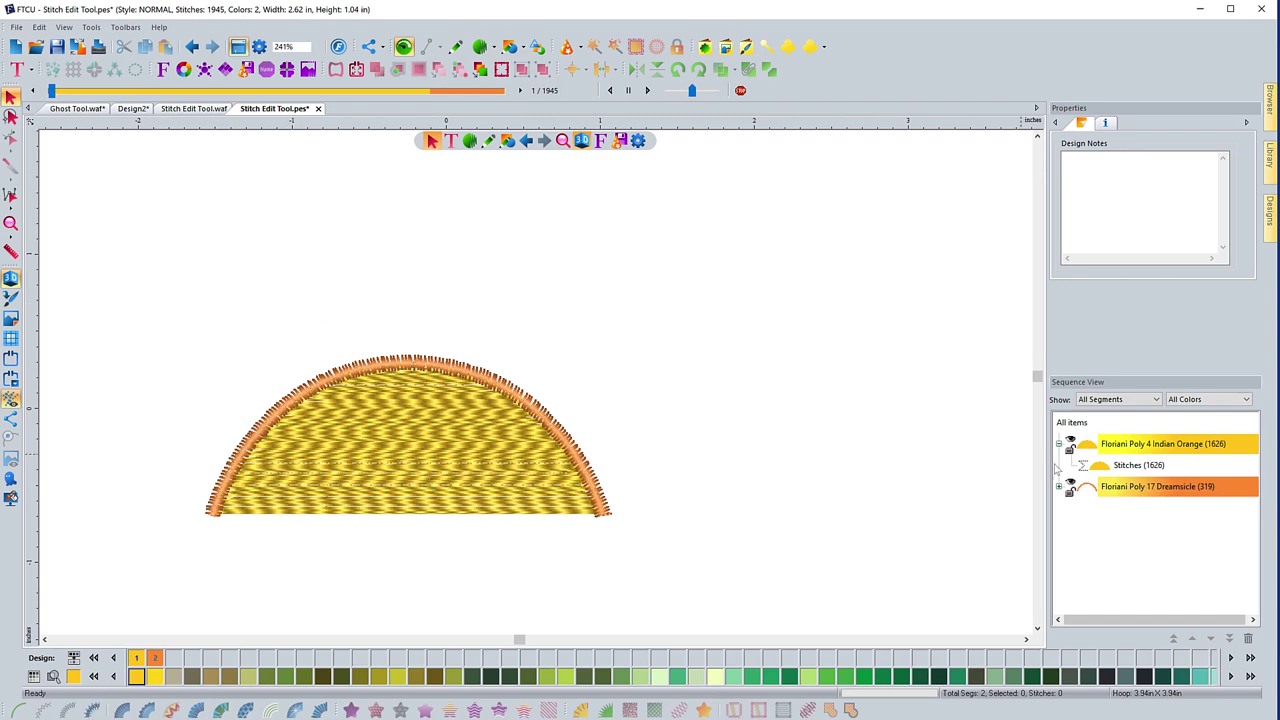
- Inspect the regenerated Stitches object, then close the Stitch Edit Tool.pes tab
click(1130, 466)
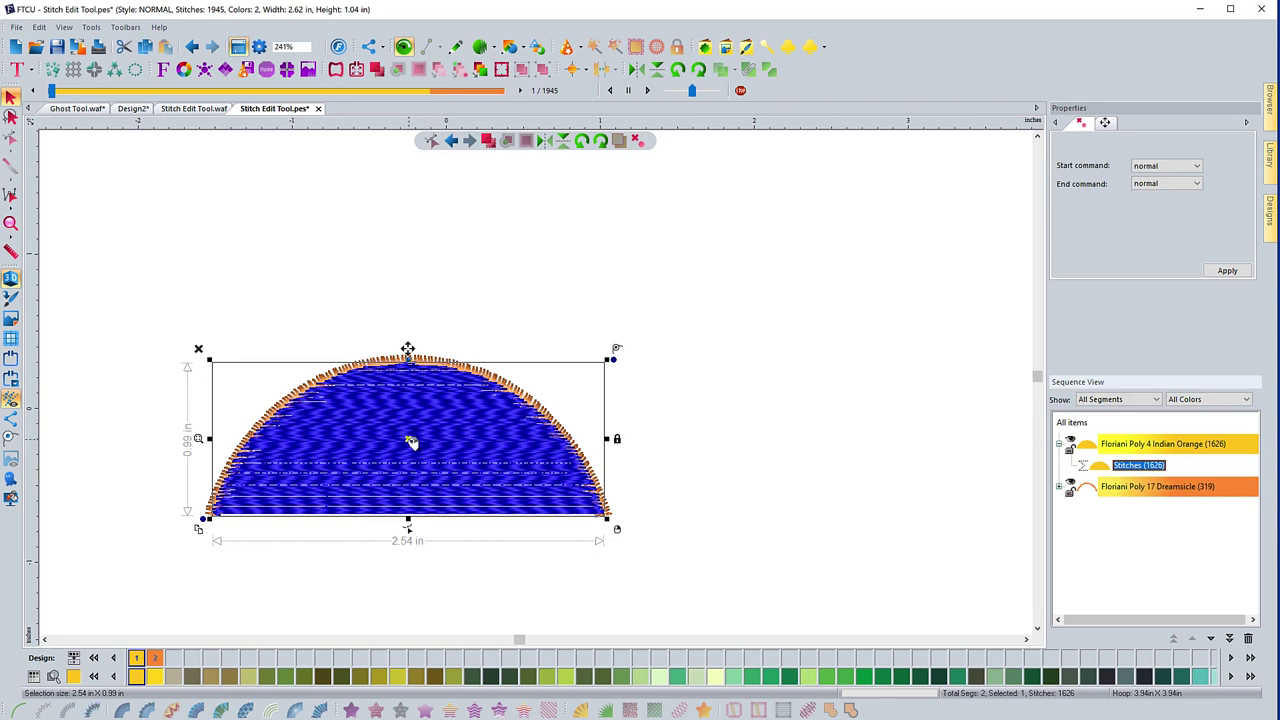
click(296, 318)
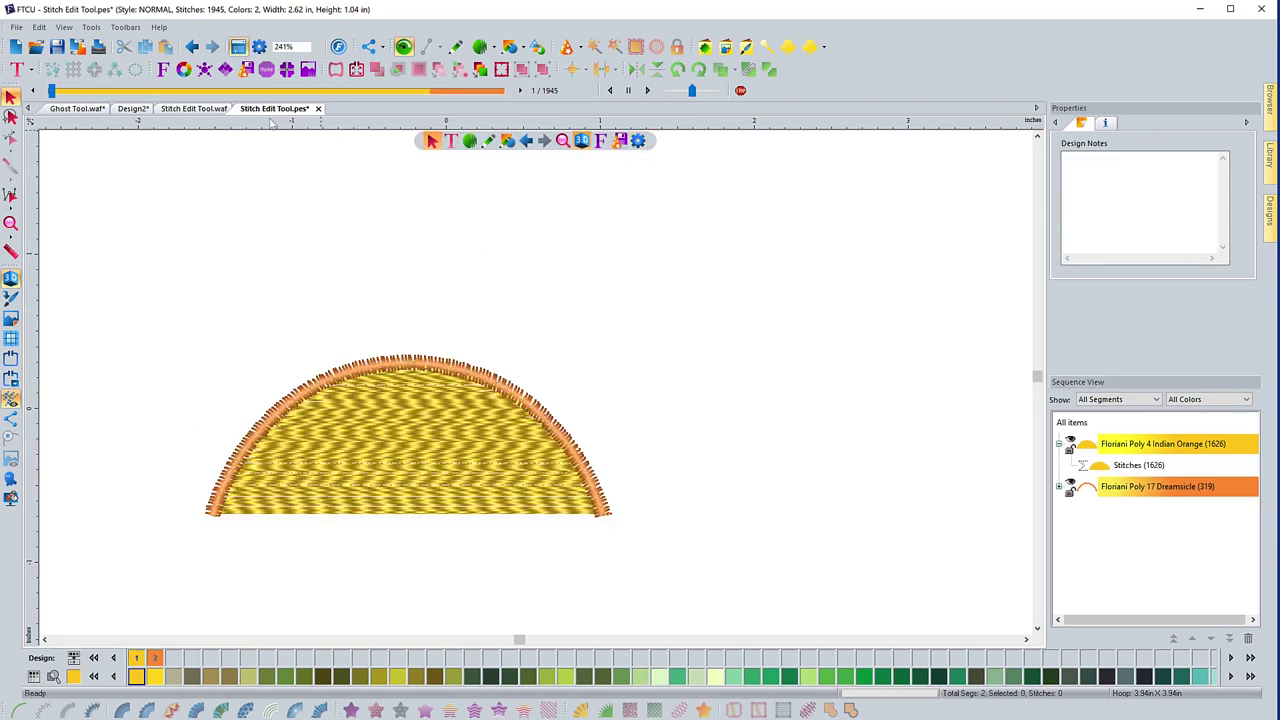
click(318, 108)
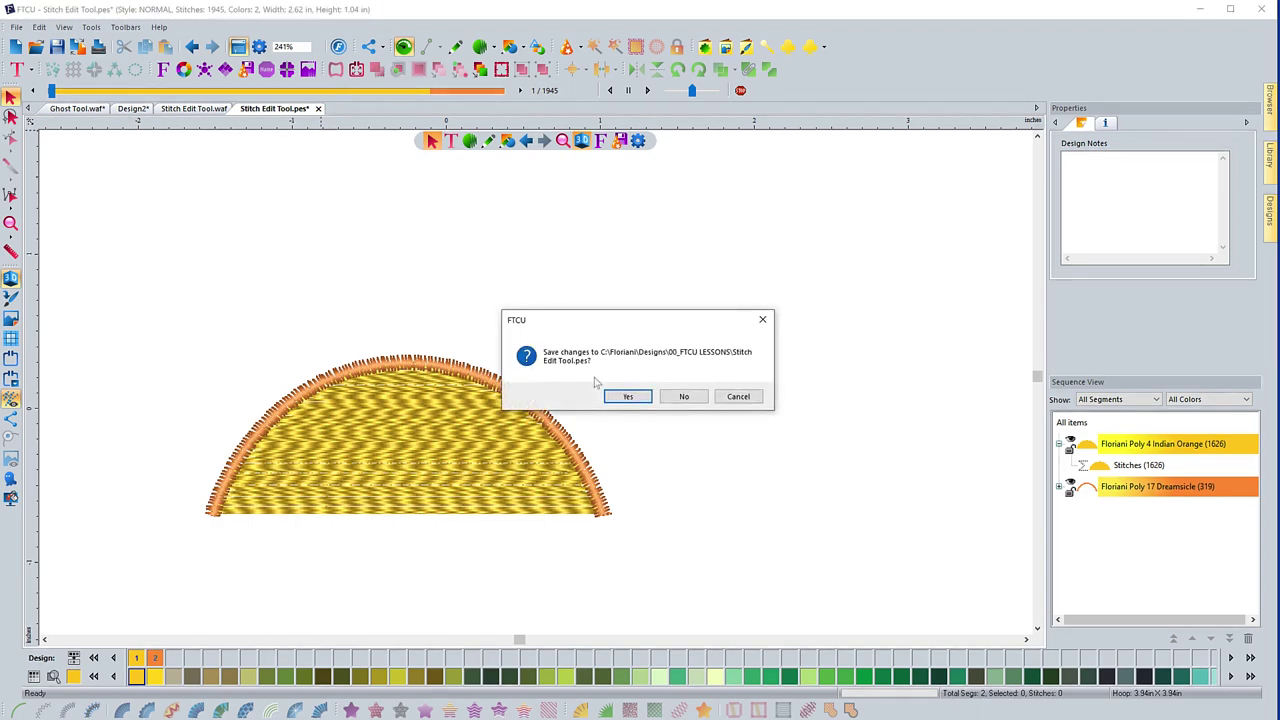
- Discard the PES changes and turn off Adjust resized manual paths in Digitizing preferences
click(684, 396)
click(639, 141)
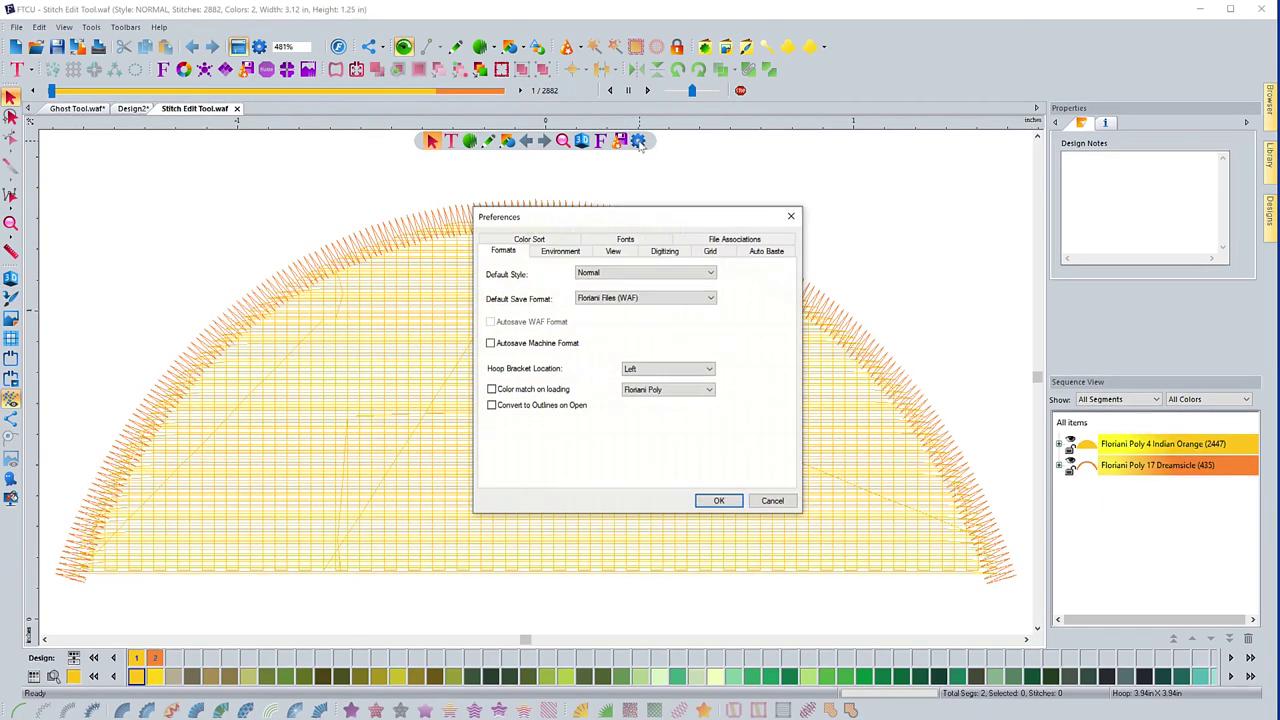
click(664, 251)
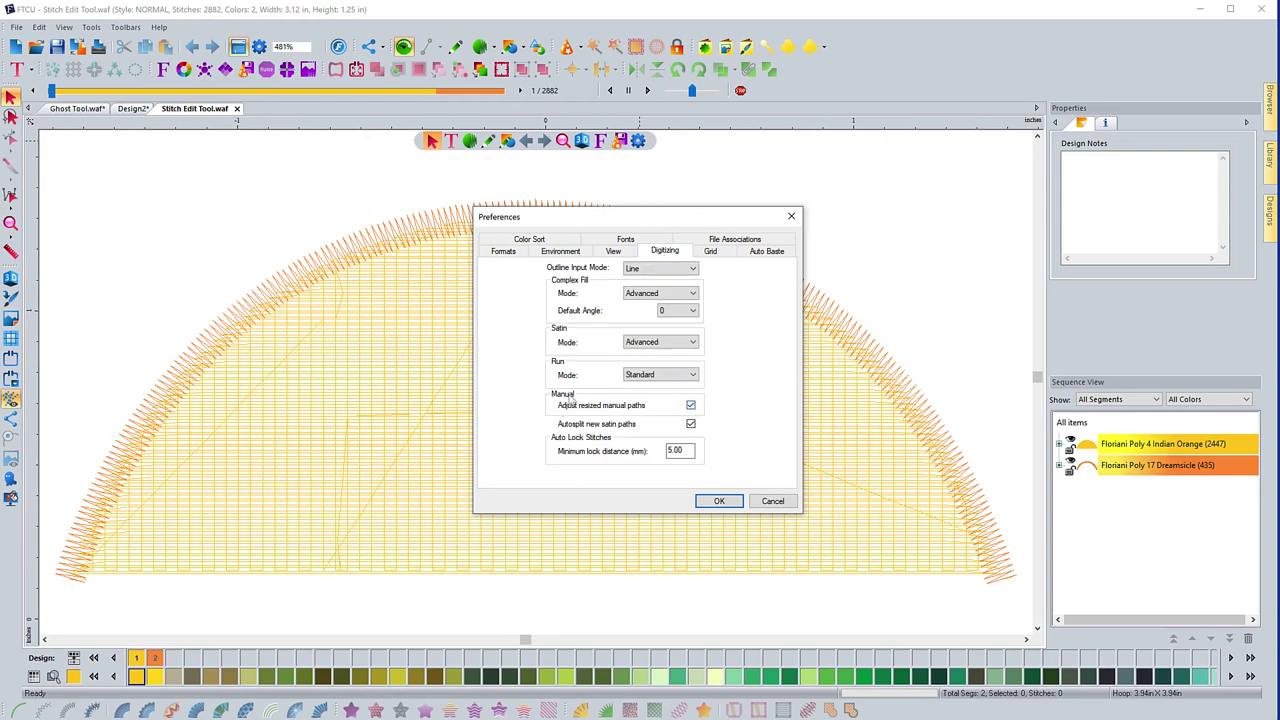
click(691, 406)
click(719, 501)
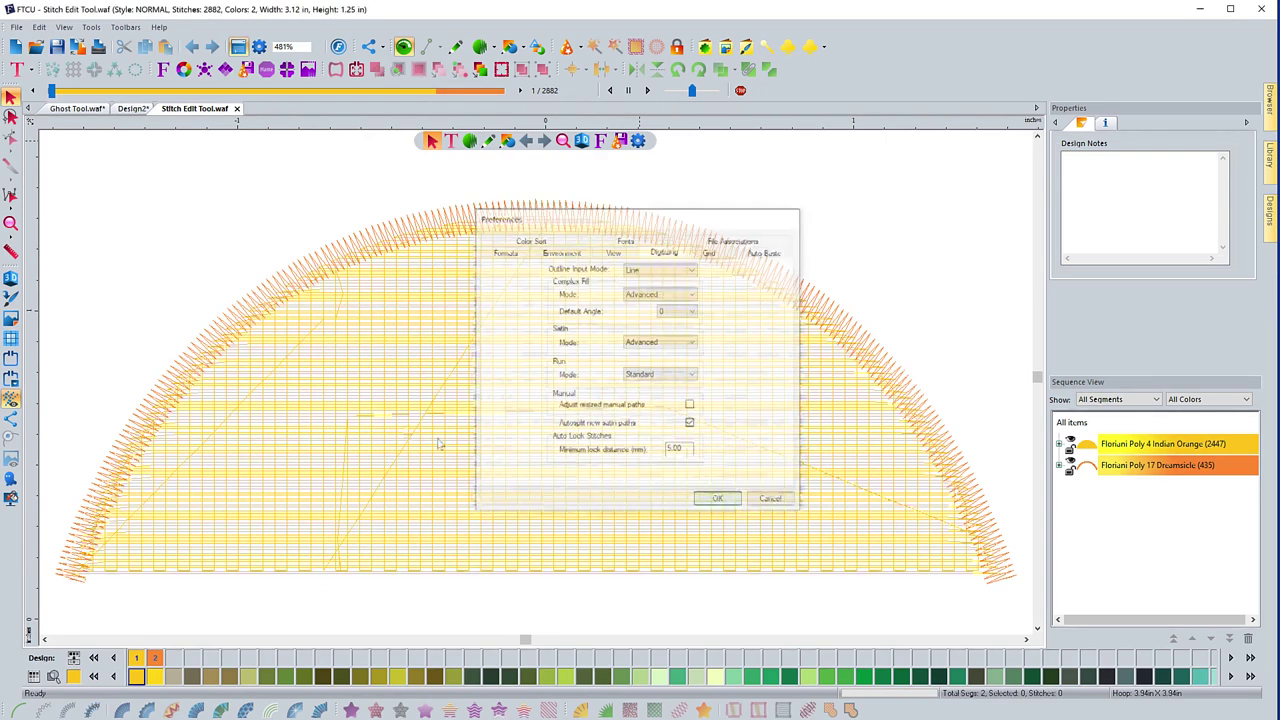
click(36, 47)
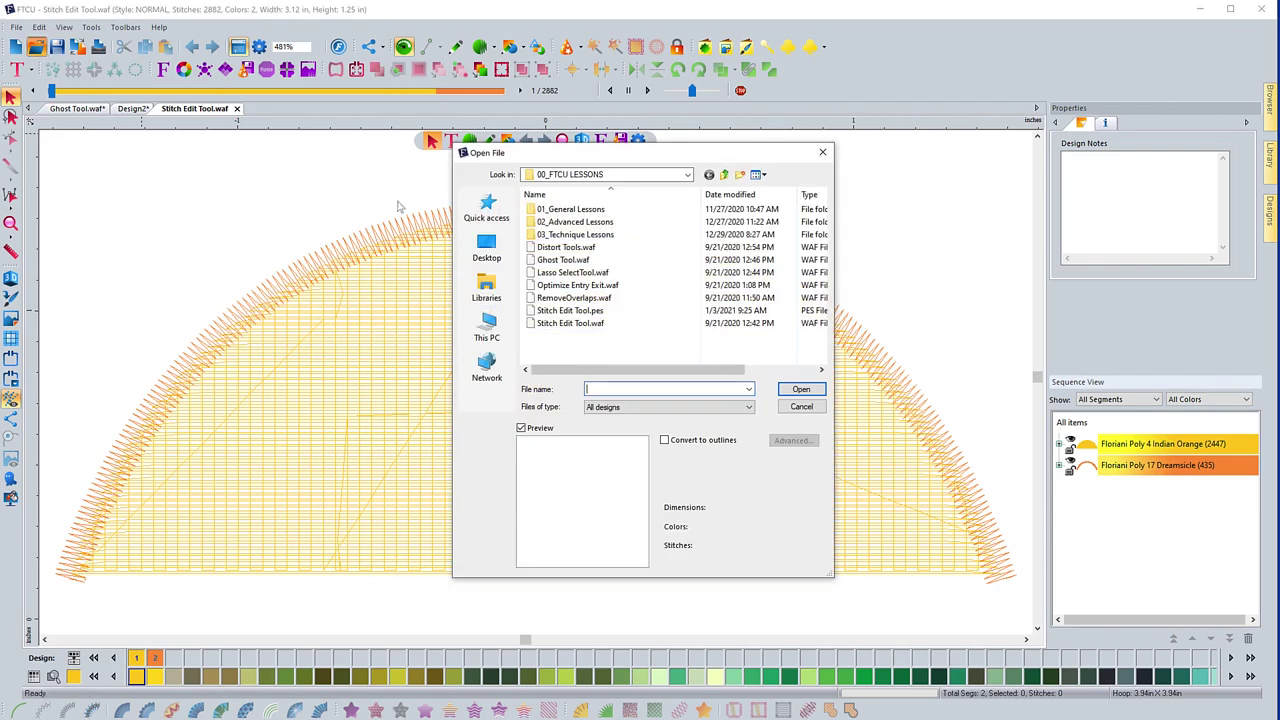
click(566, 316)
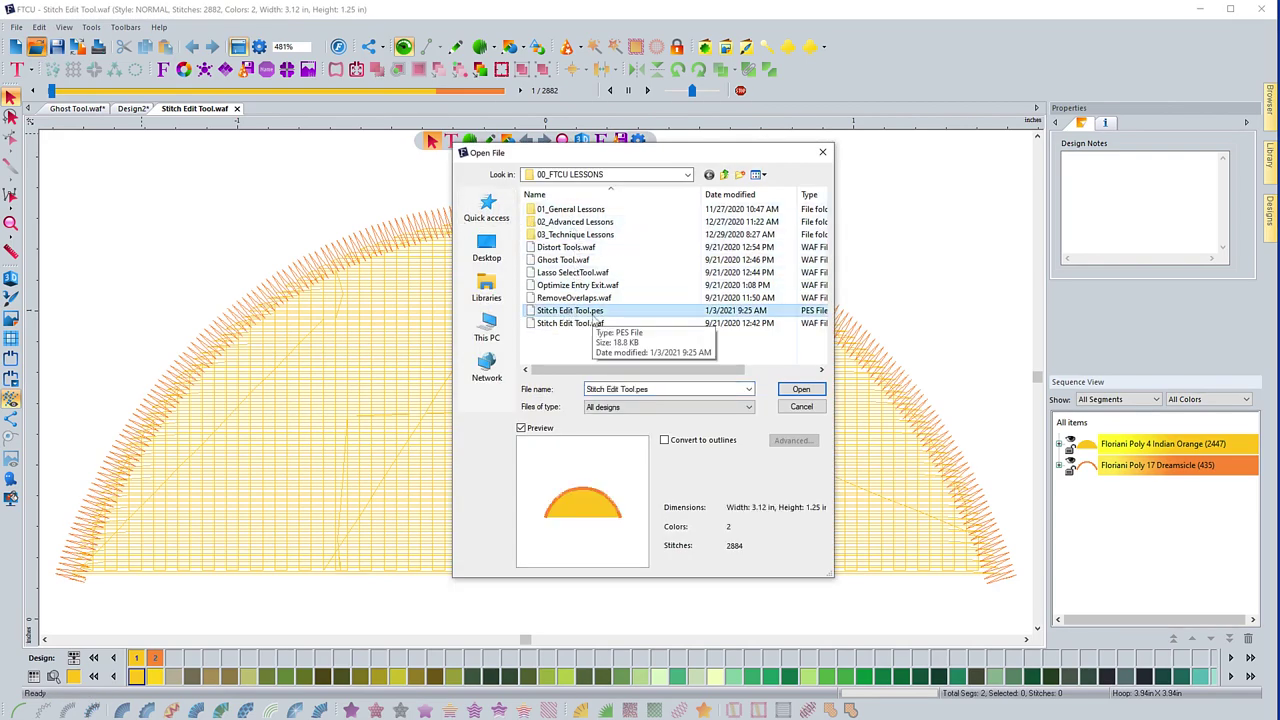
click(801, 389)
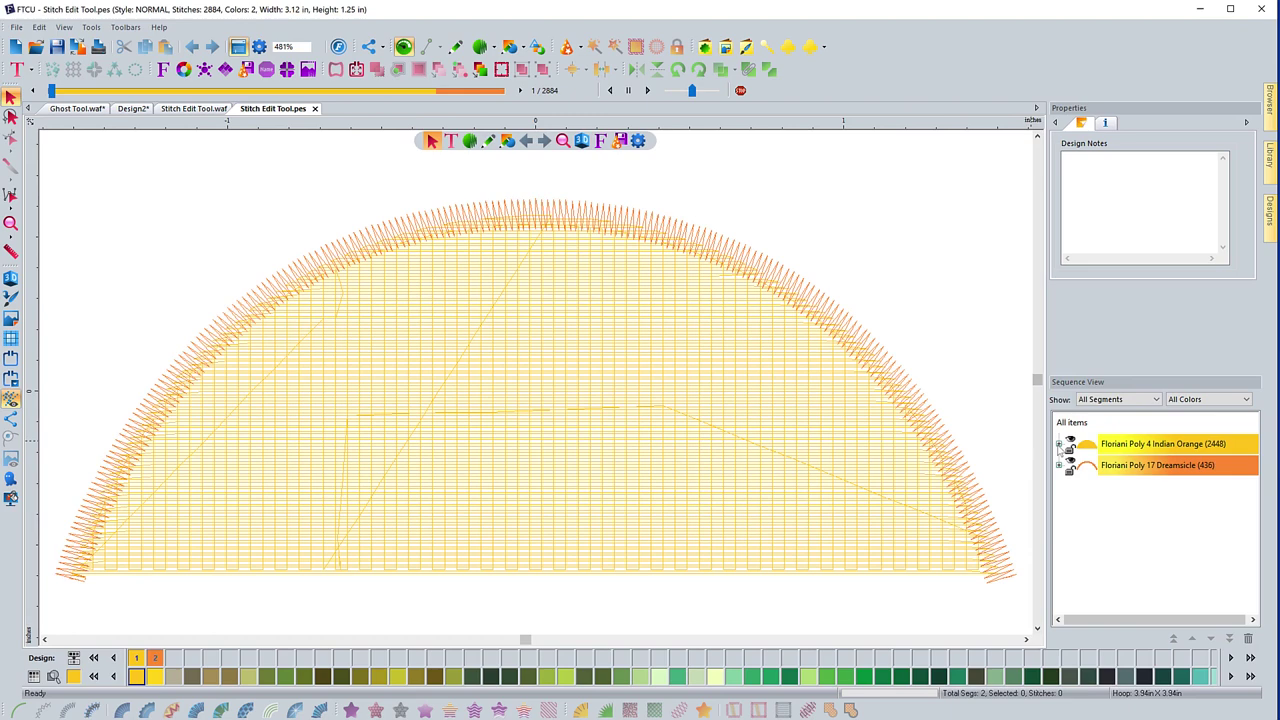
click(1059, 444)
click(1059, 487)
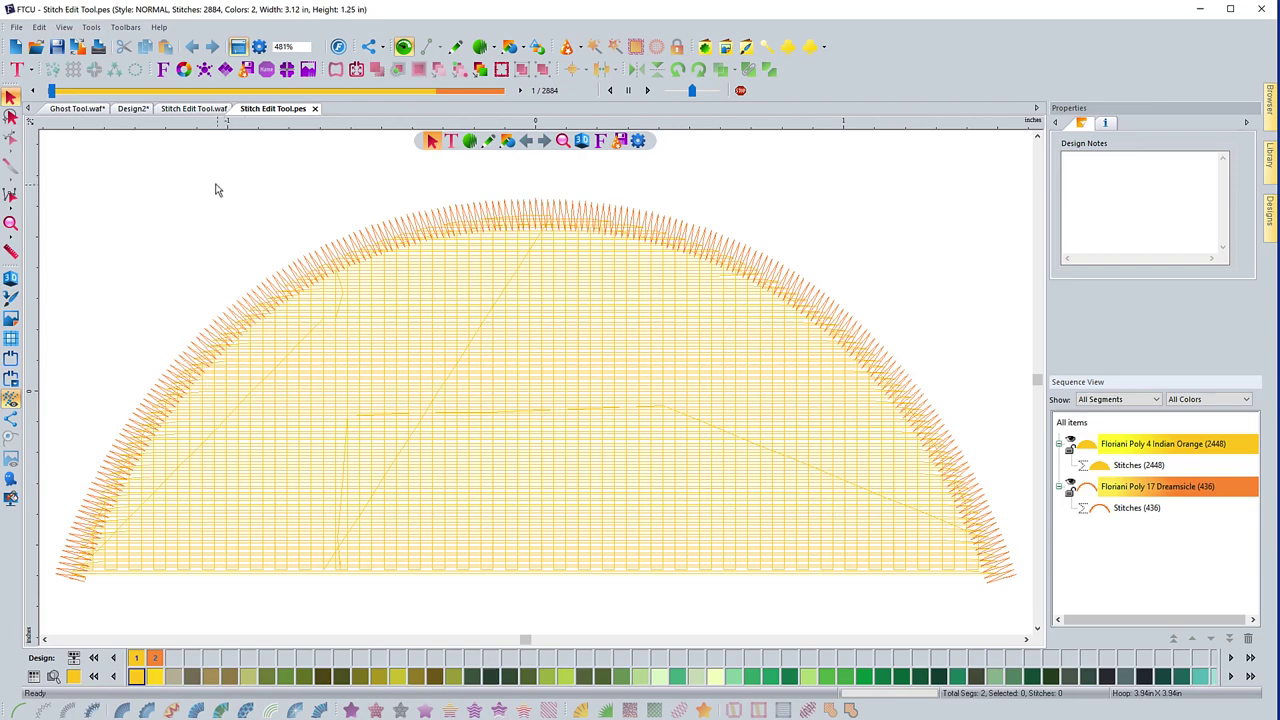
click(1083, 425)
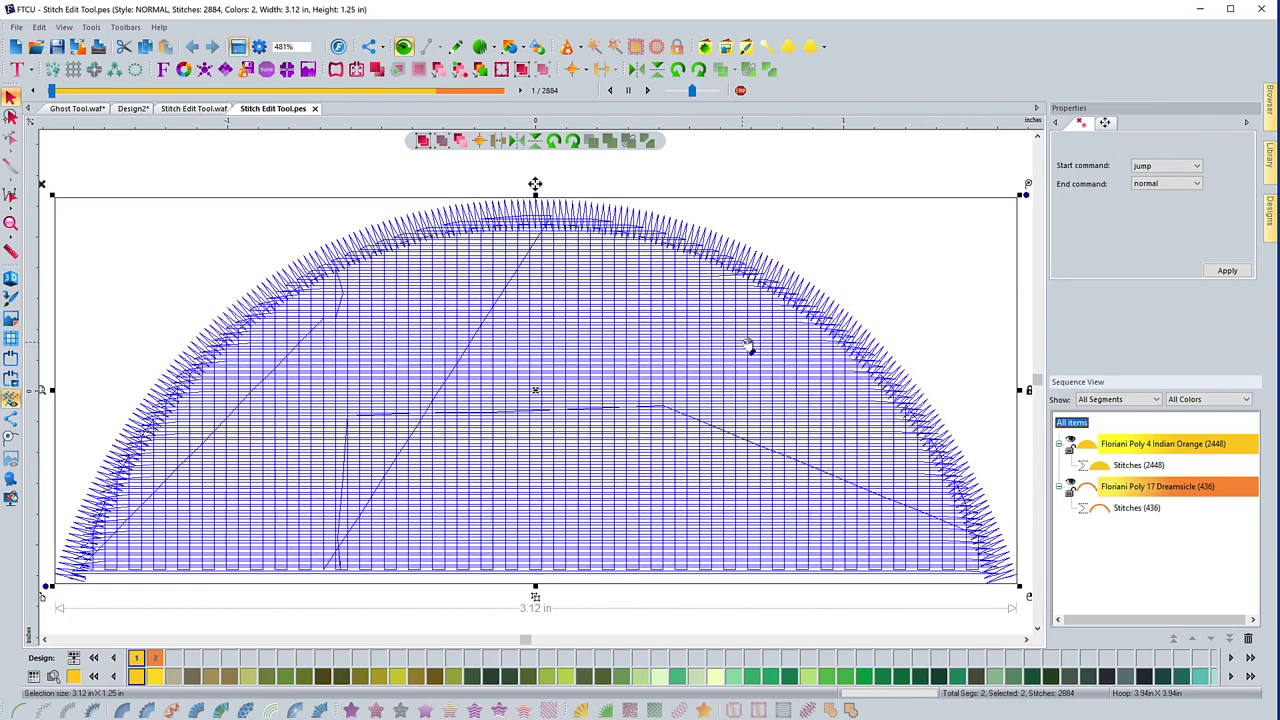
scroll(601, 414, down, 3)
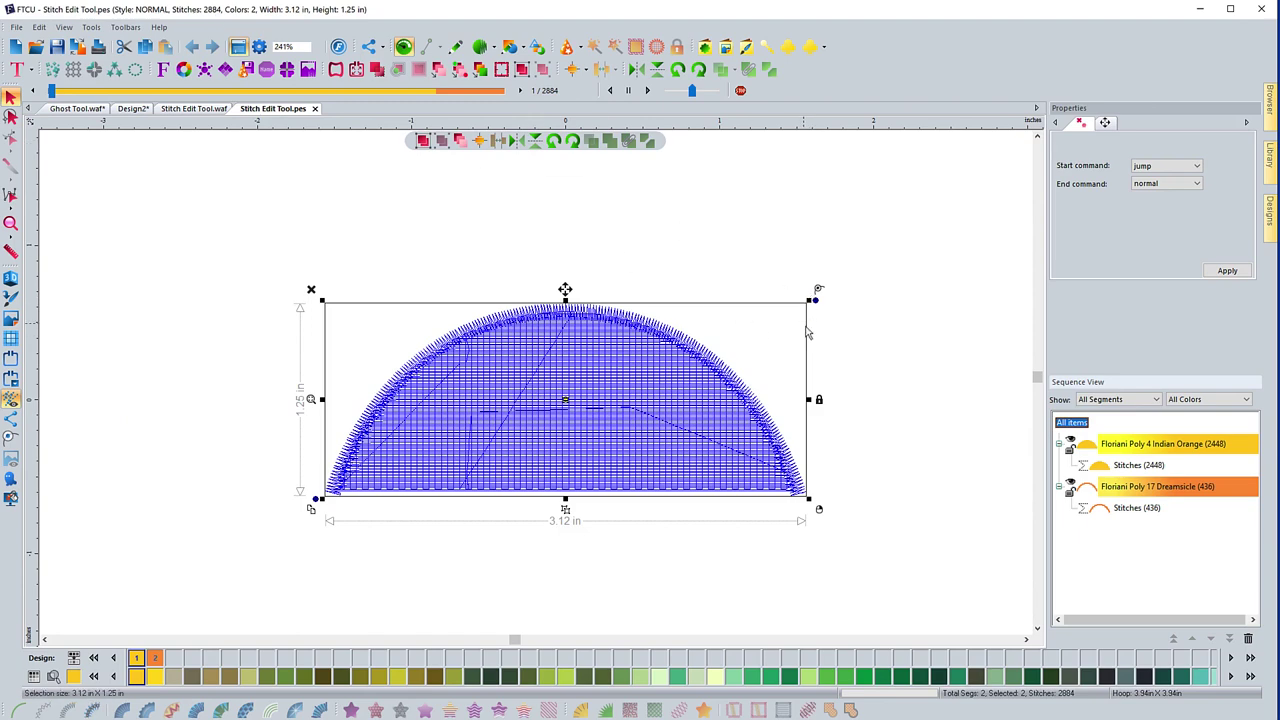
drag(812, 299, 923, 214)
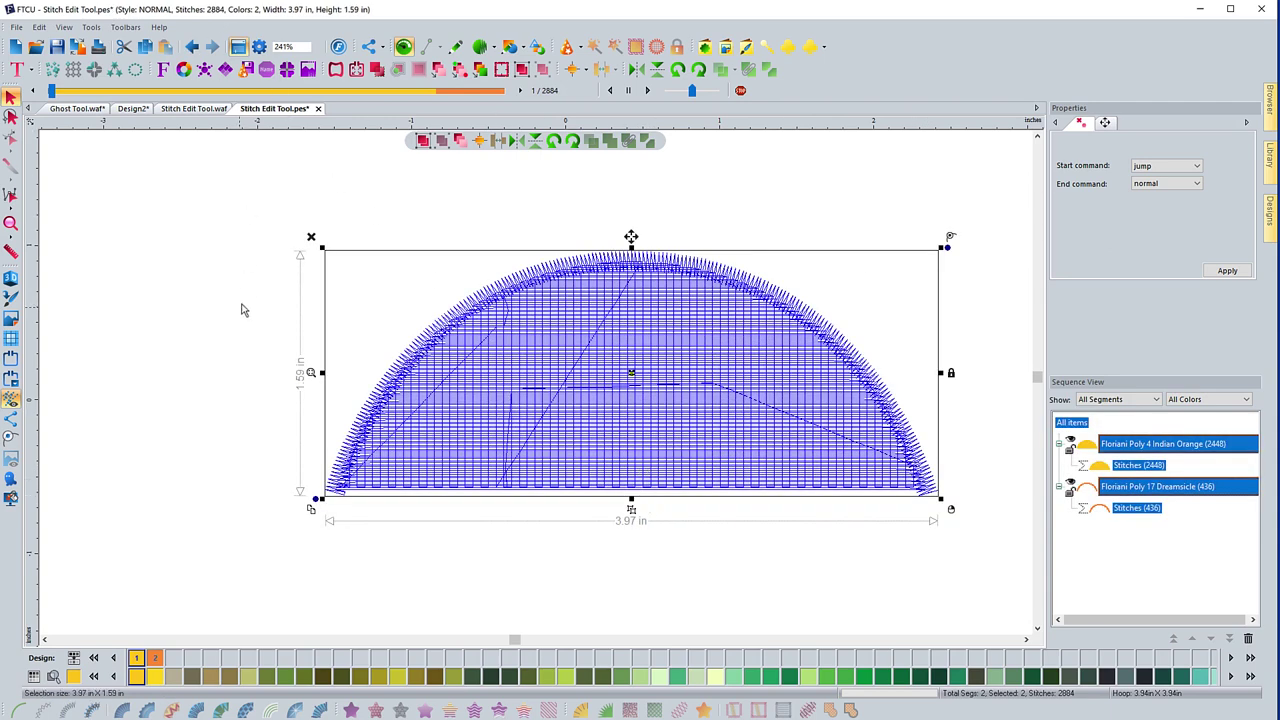
click(248, 382)
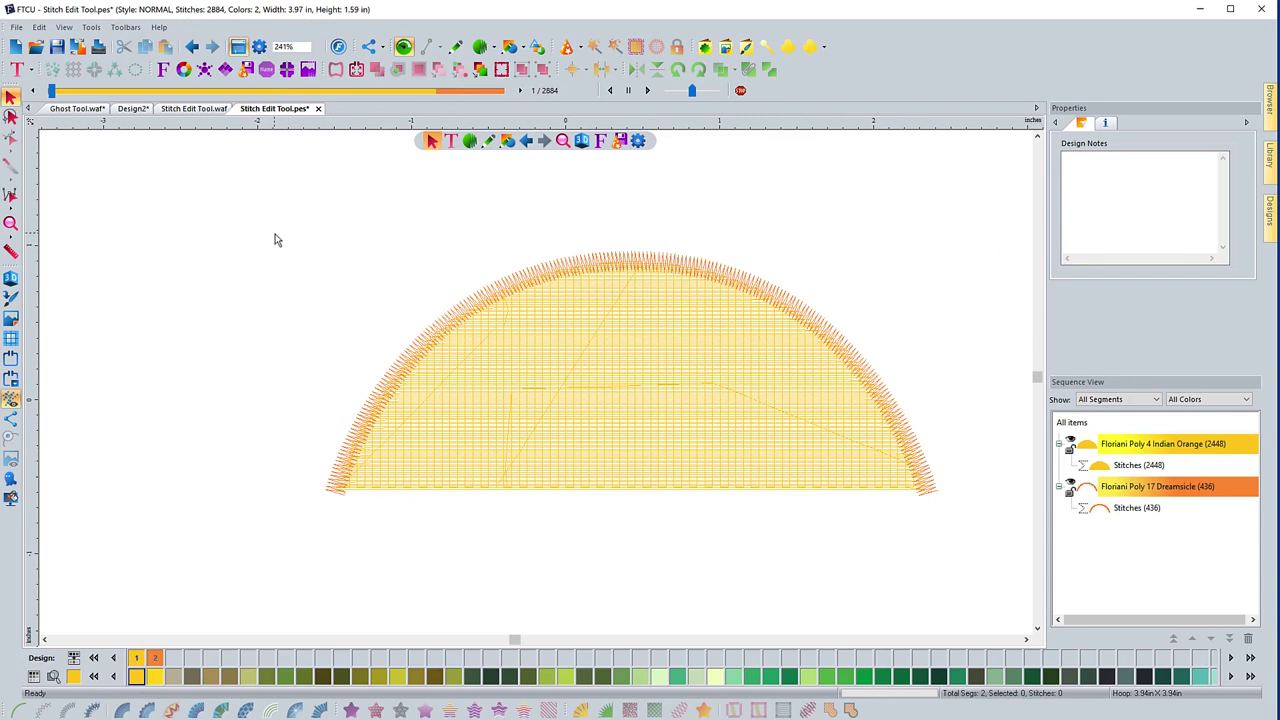
drag(325, 274, 954, 520)
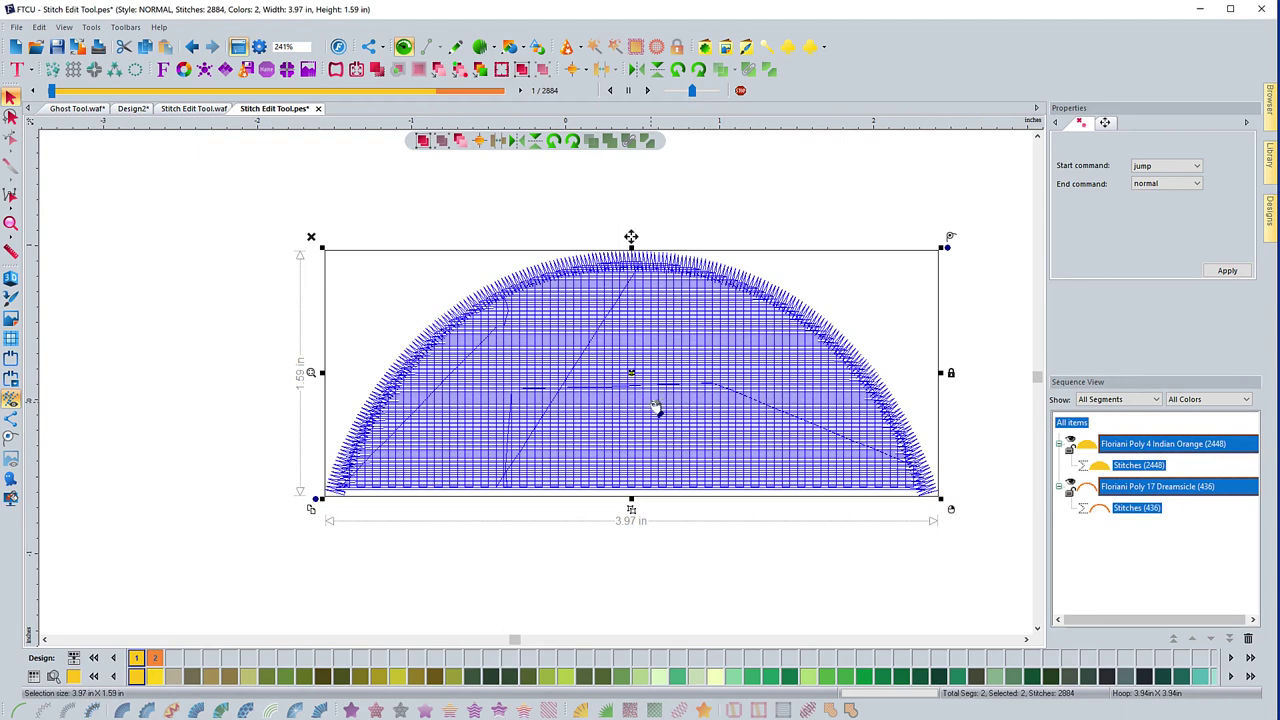
drag(939, 247, 498, 448)
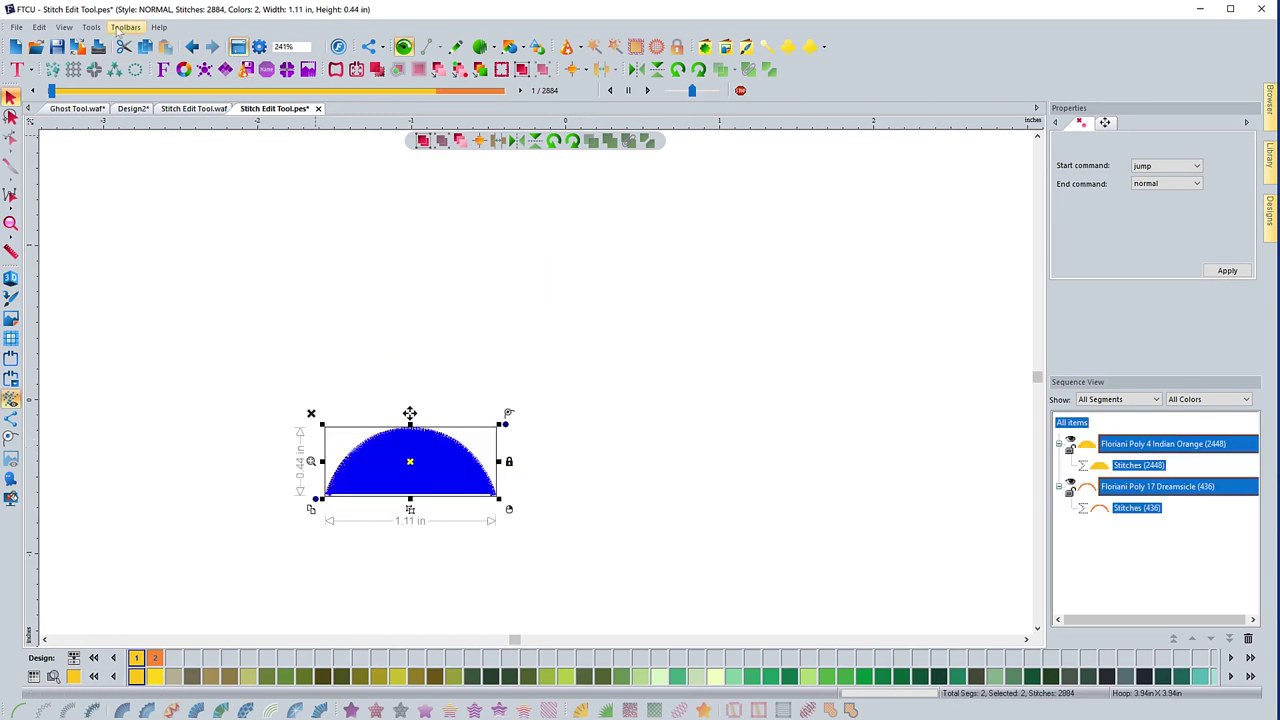
click(228, 298)
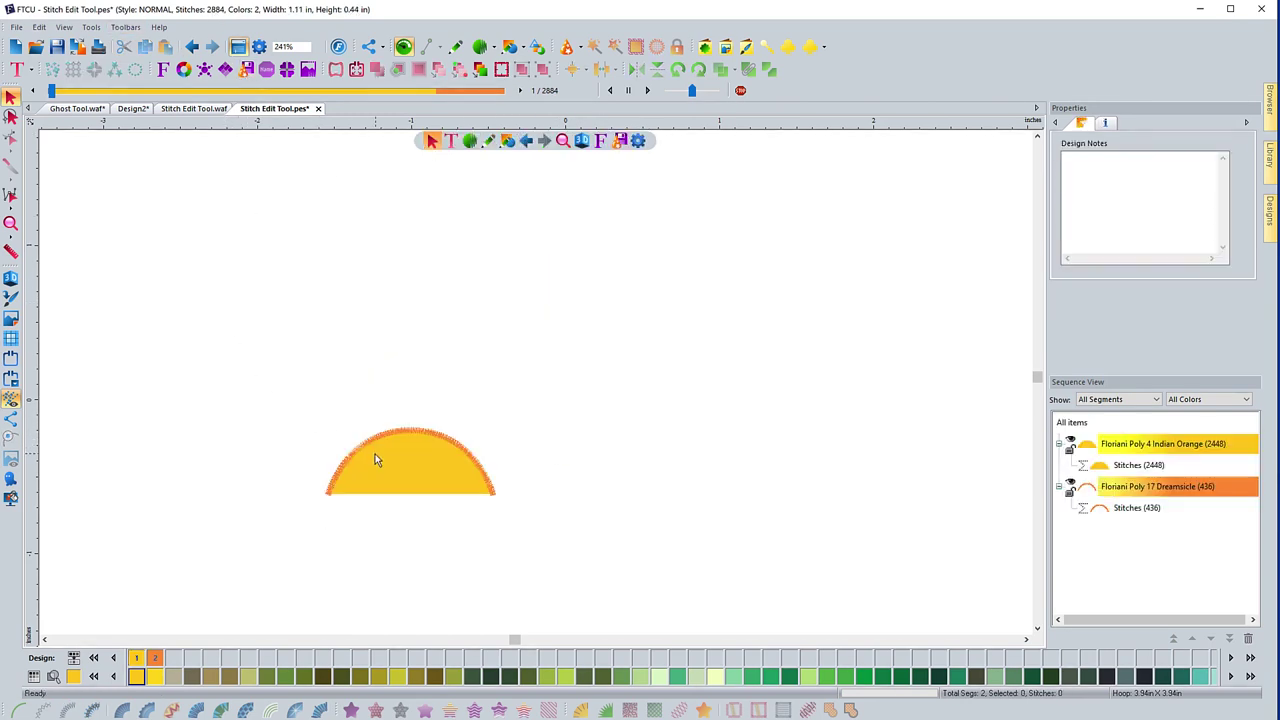
click(10, 278)
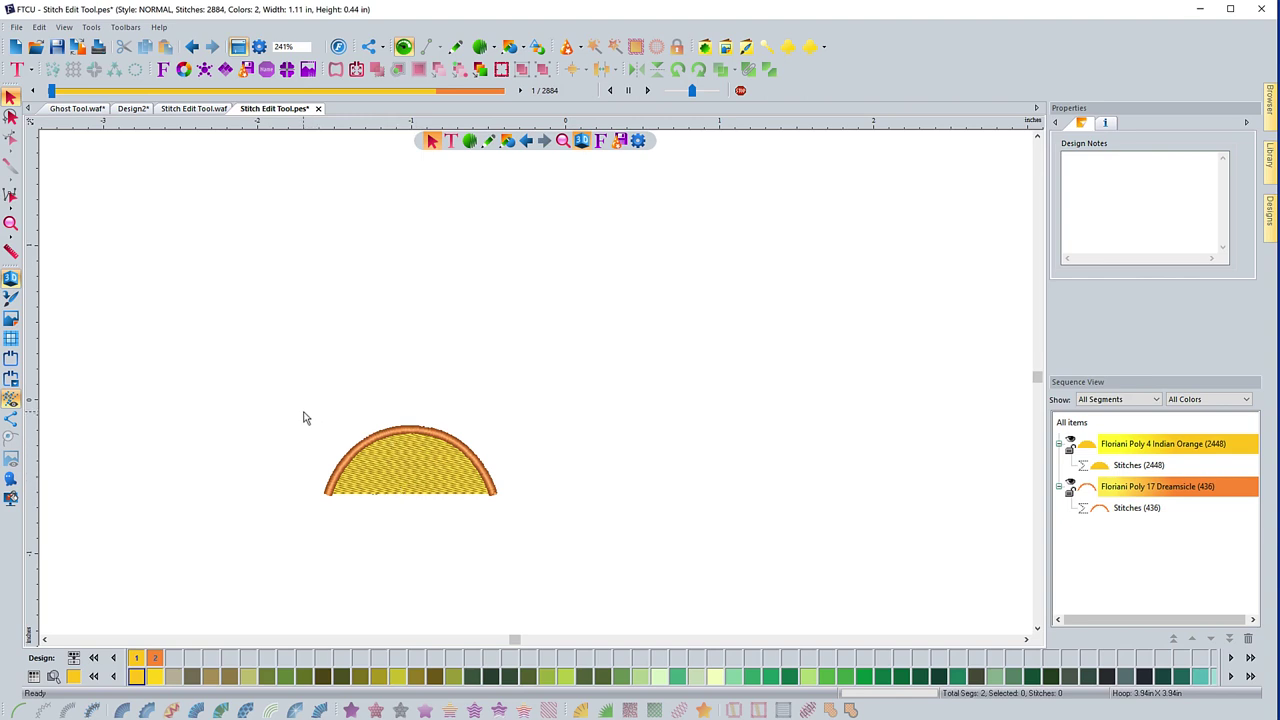
drag(305, 413, 521, 520)
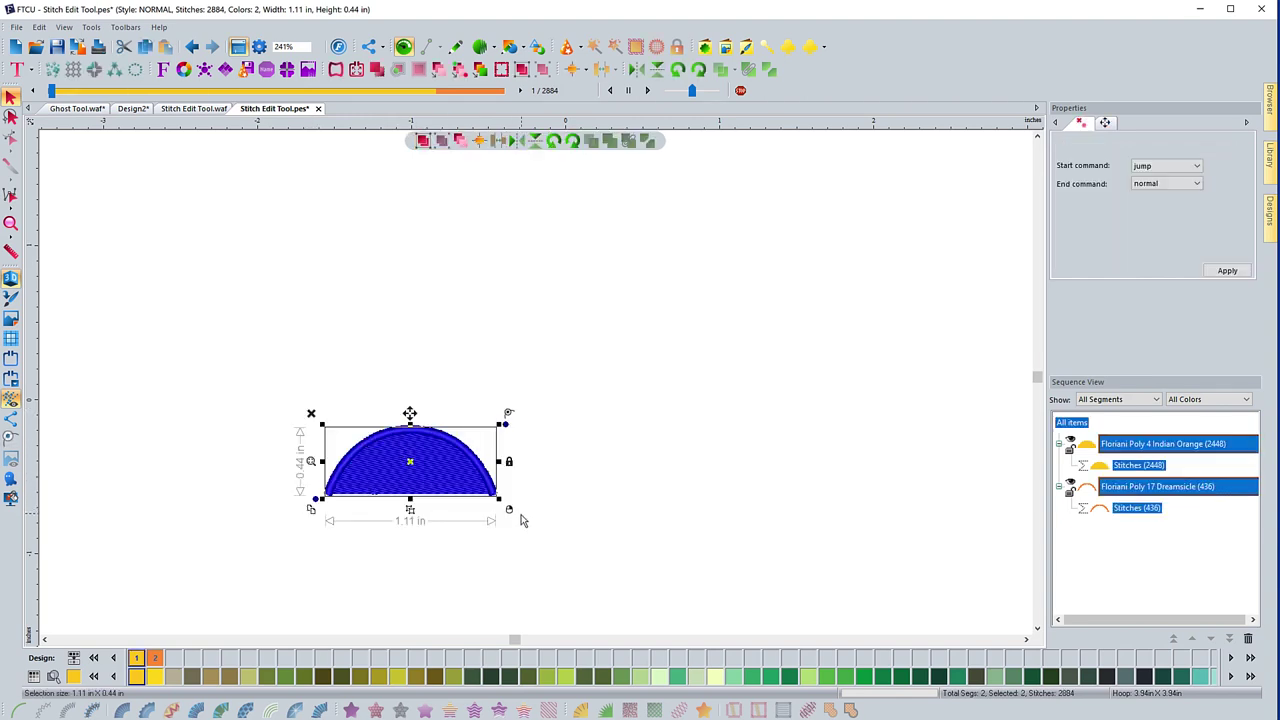
click(521, 520)
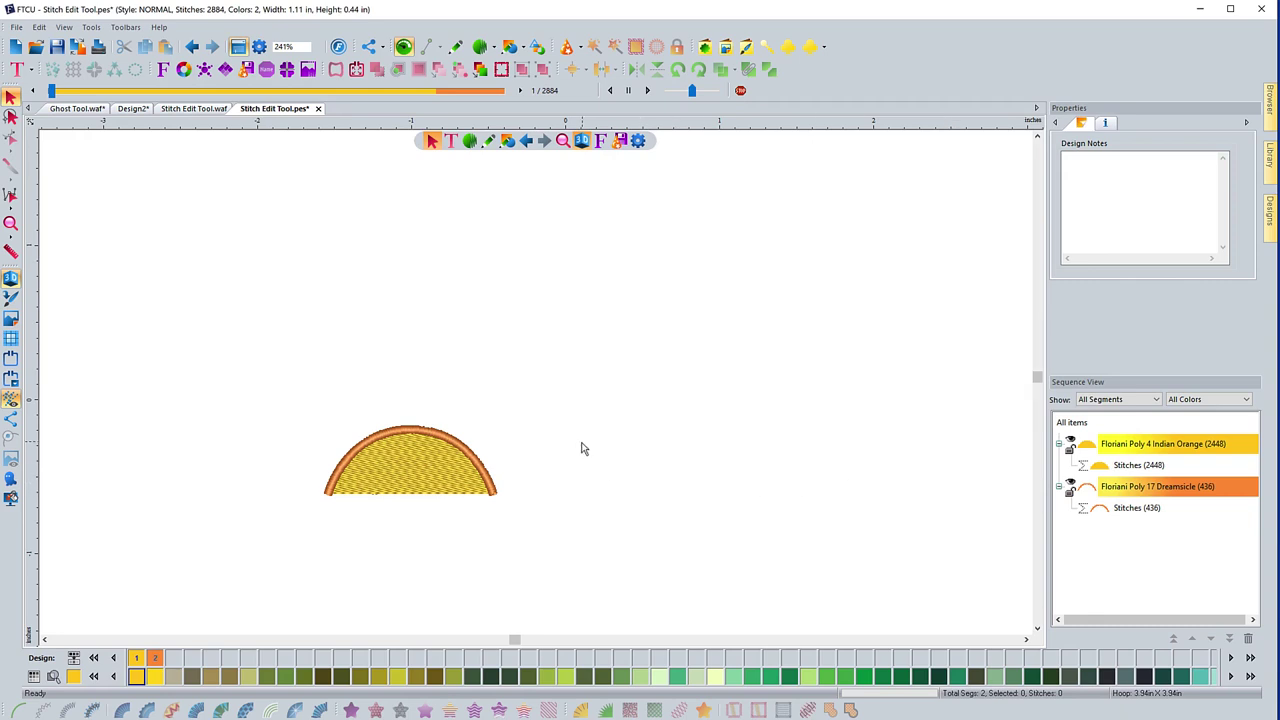
click(252, 229)
click(638, 141)
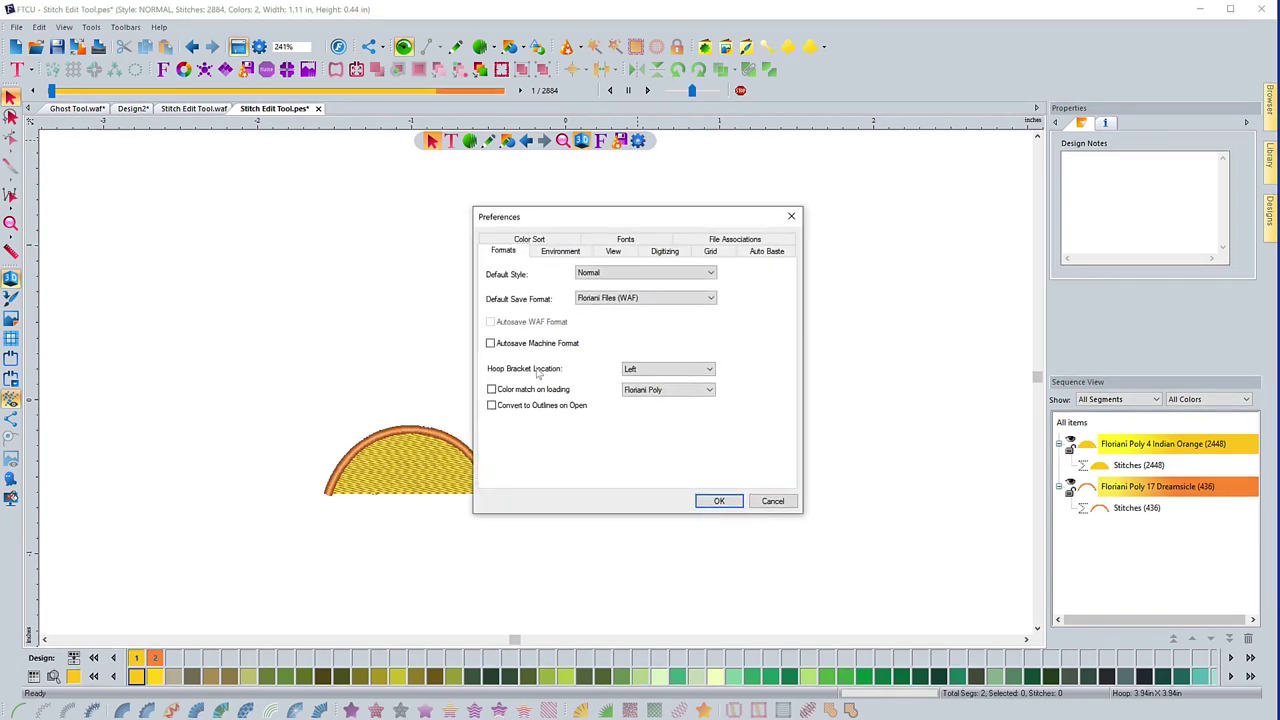
click(664, 252)
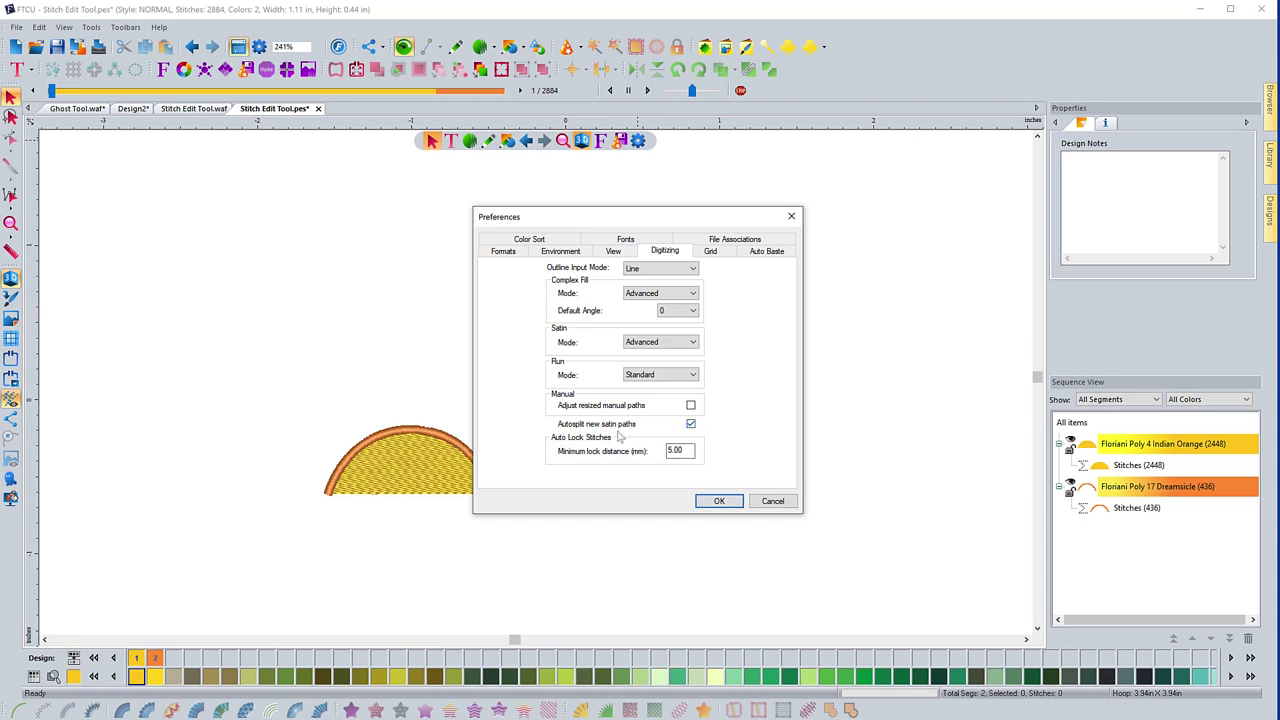
click(717, 501)
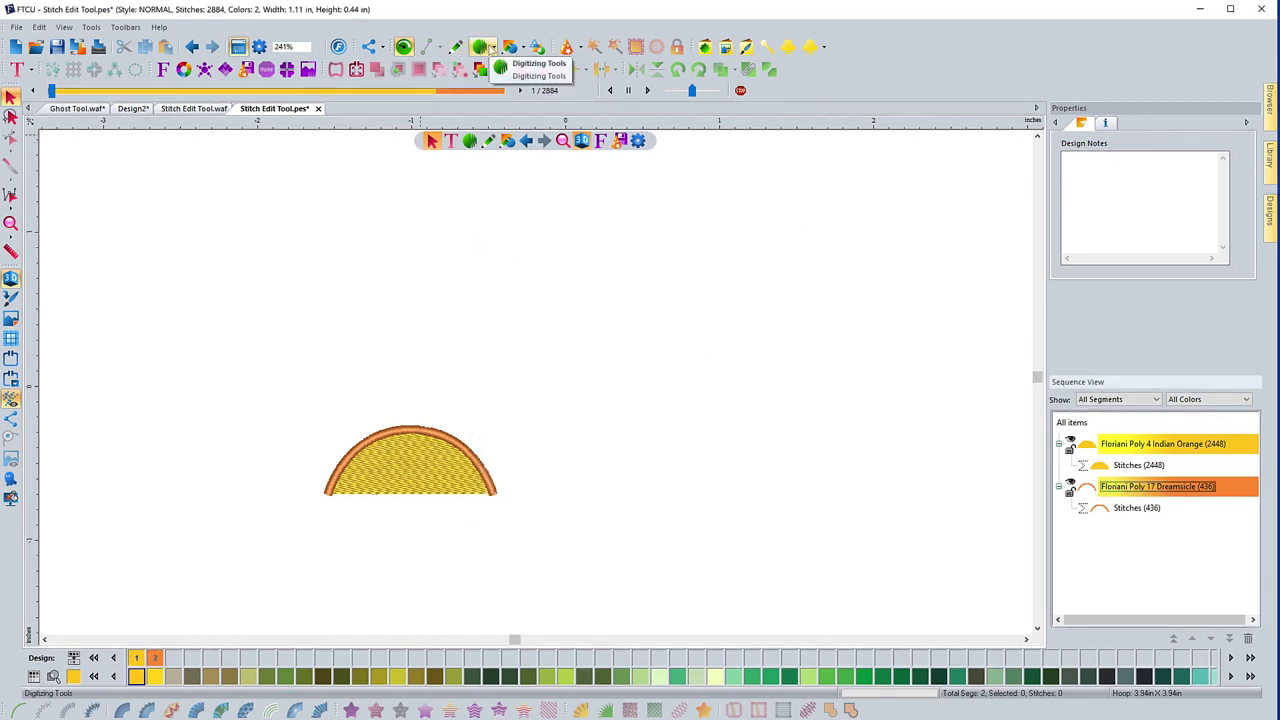
- Draw a short 81-stitch satin bar above and left of the semicircle with Satin Stitch
click(490, 48)
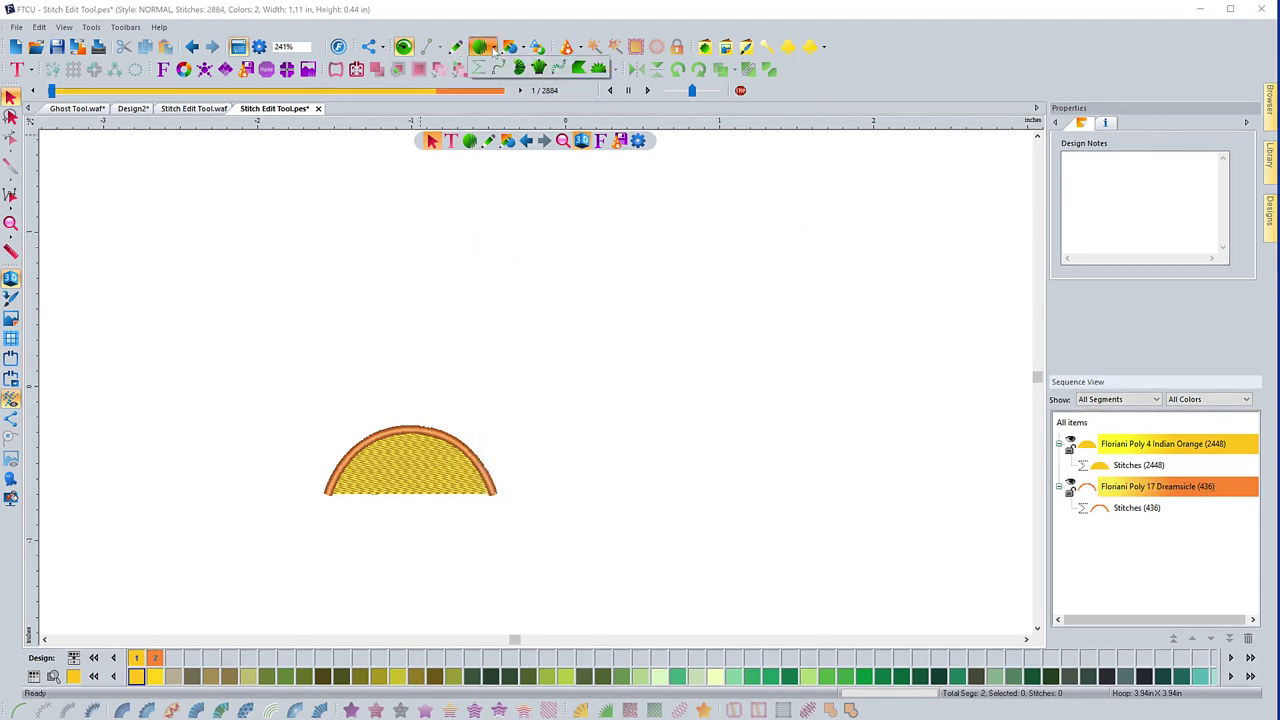
click(519, 67)
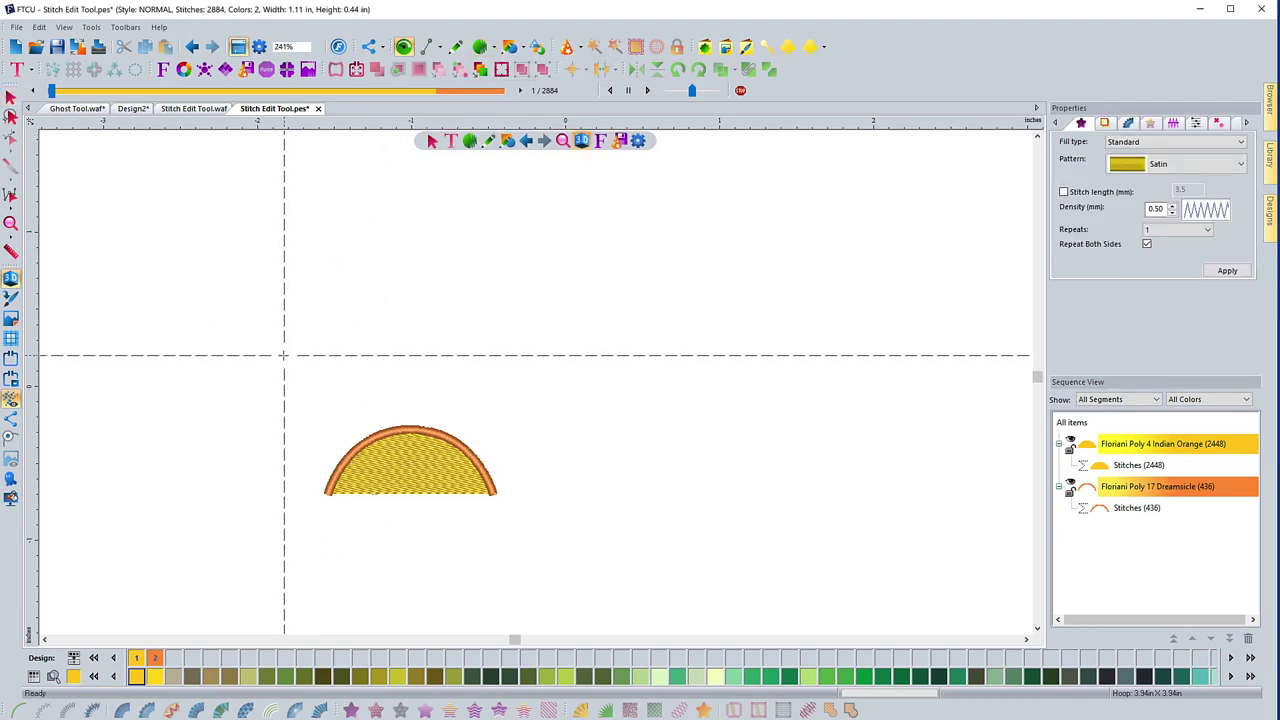
double_click(364, 351)
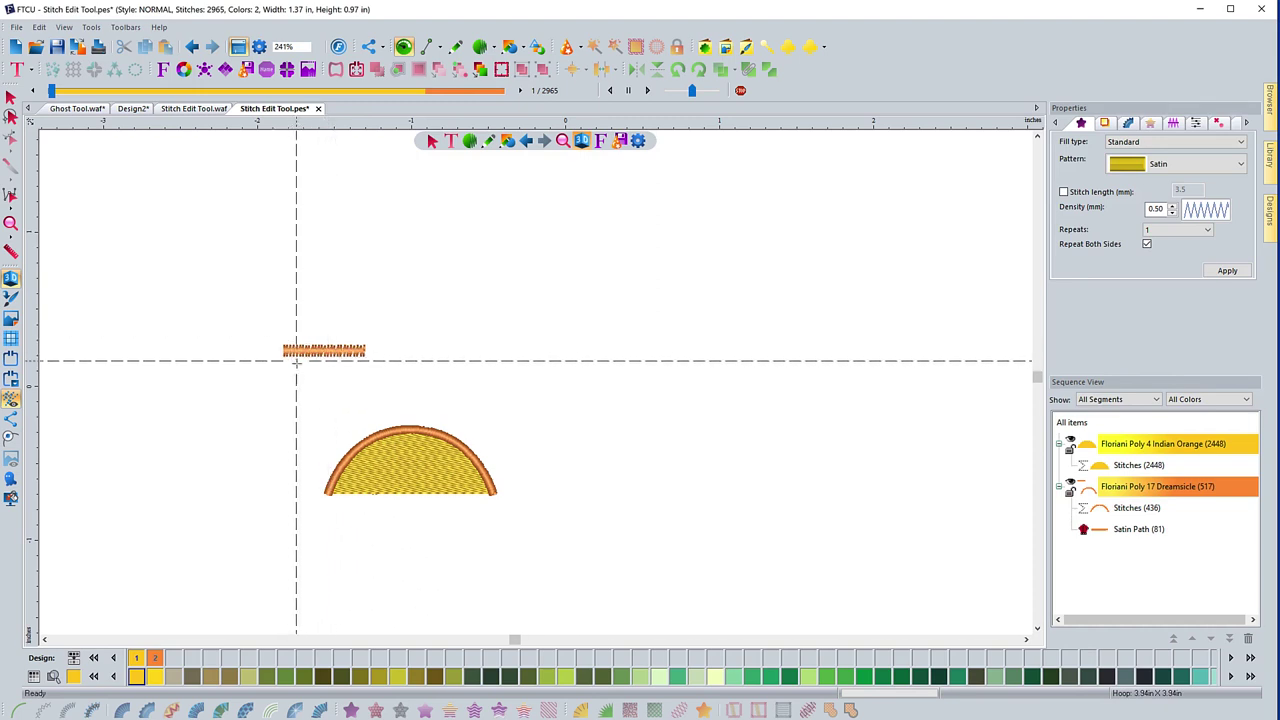
click(11, 252)
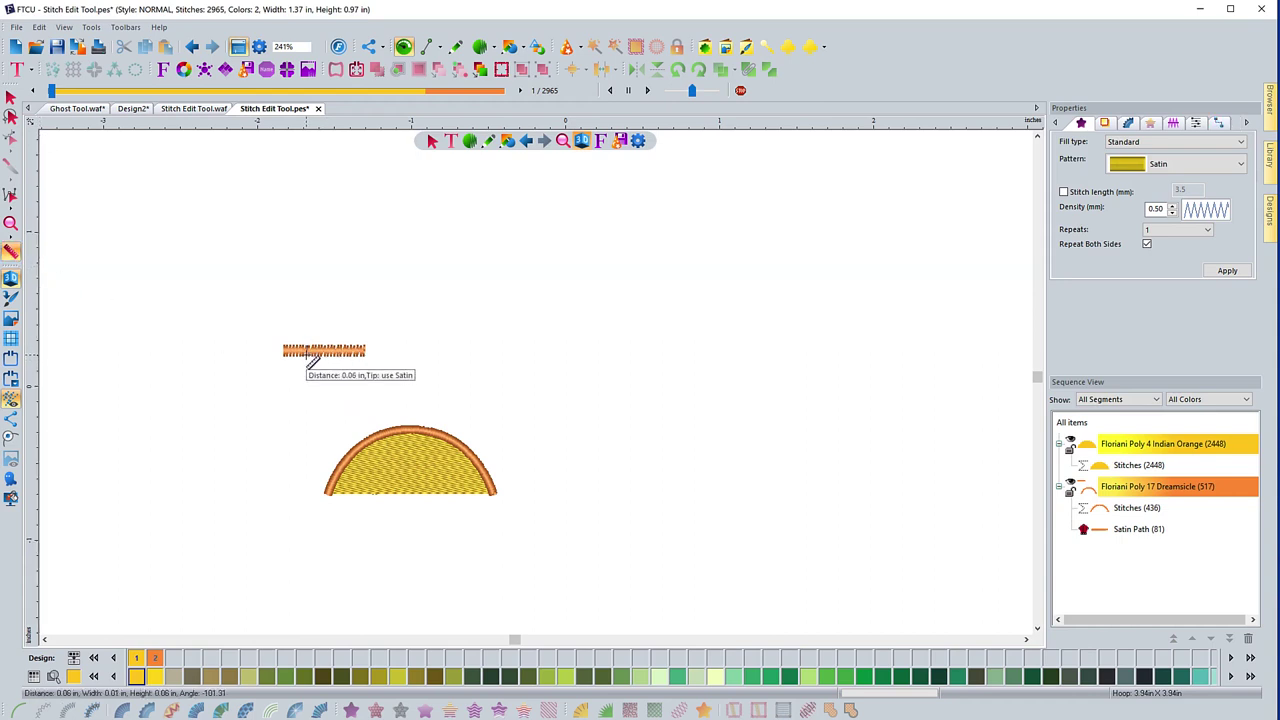
- Drag the satin bar's top handle to make it taller and switch ruler units to millimetres
click(10, 96)
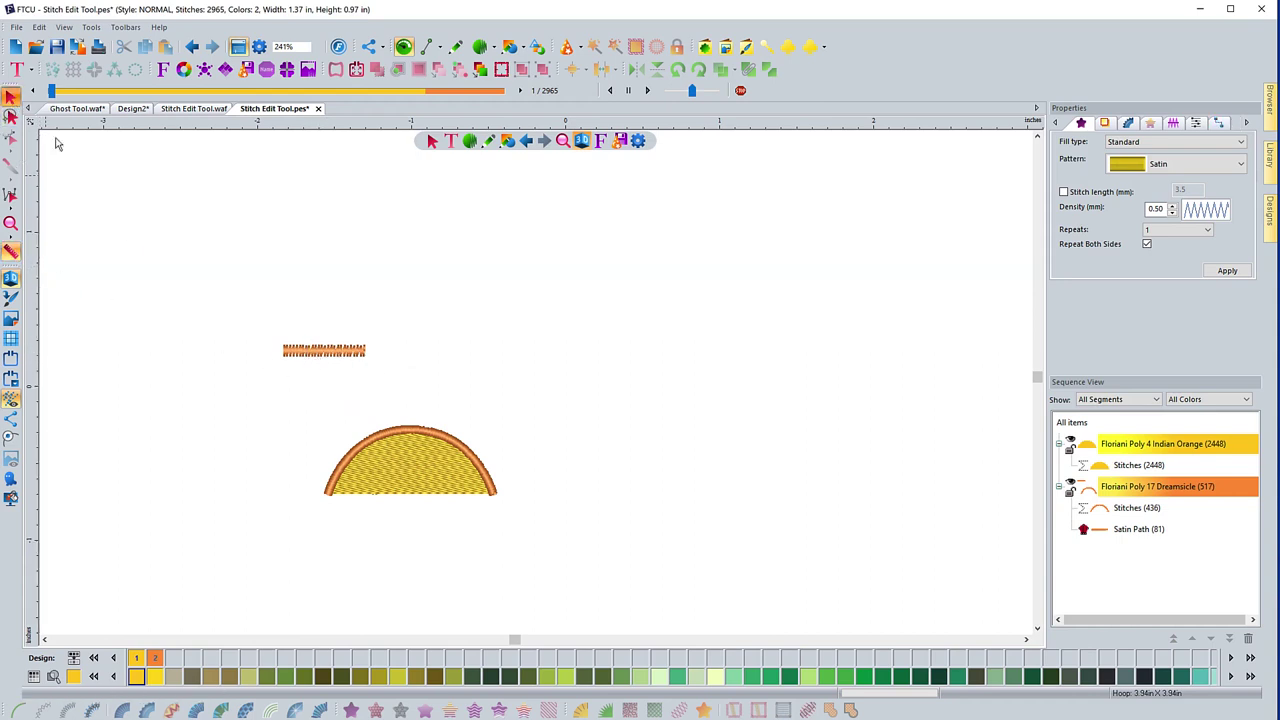
click(323, 350)
drag(324, 343, 324, 323)
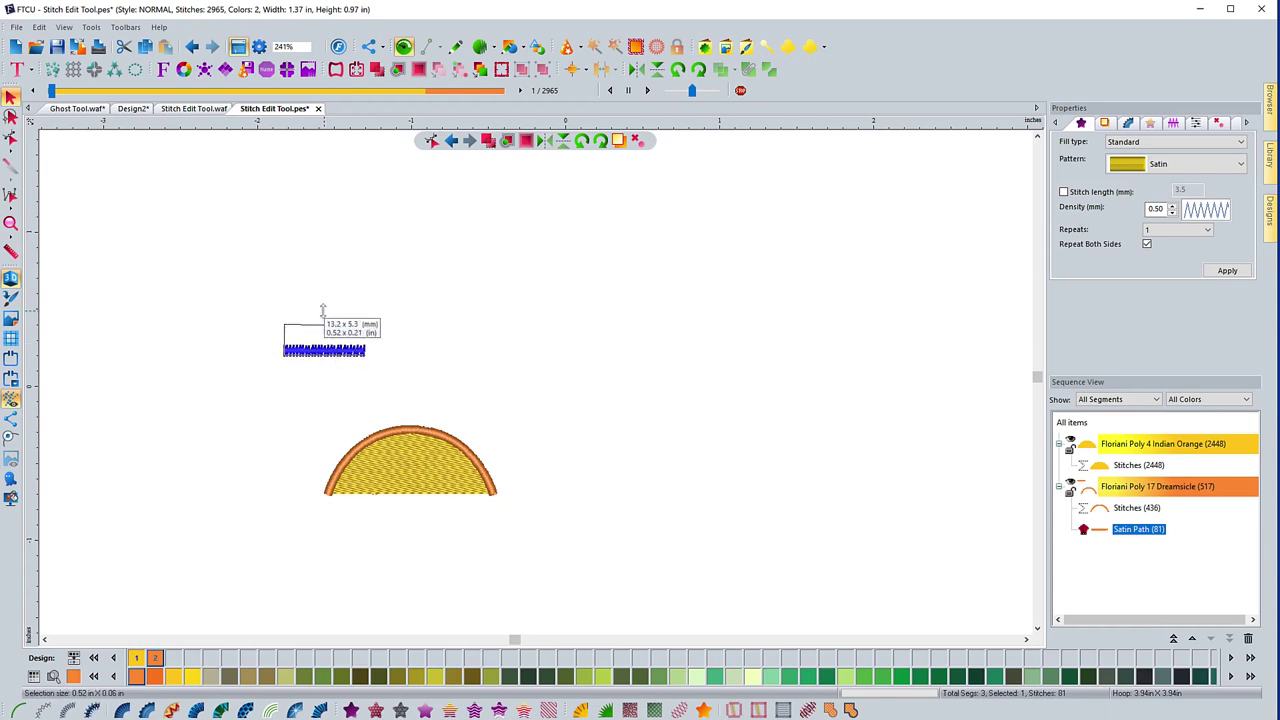
click(229, 340)
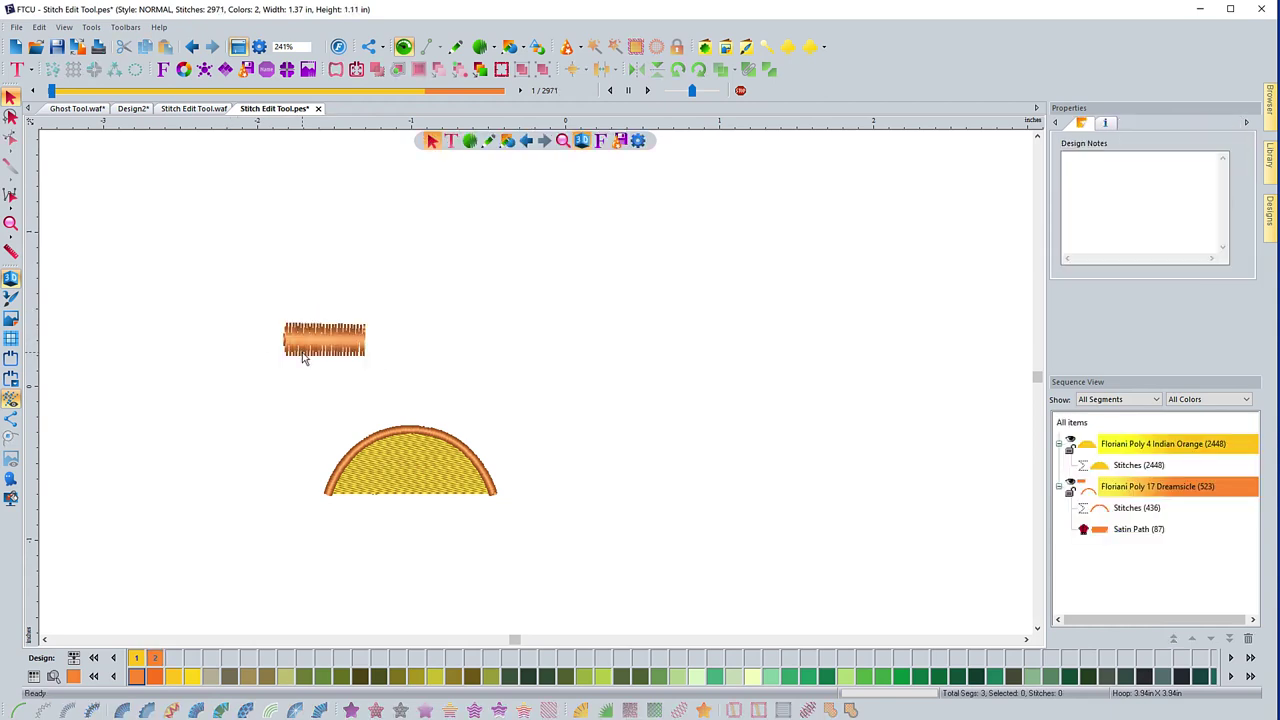
click(302, 354)
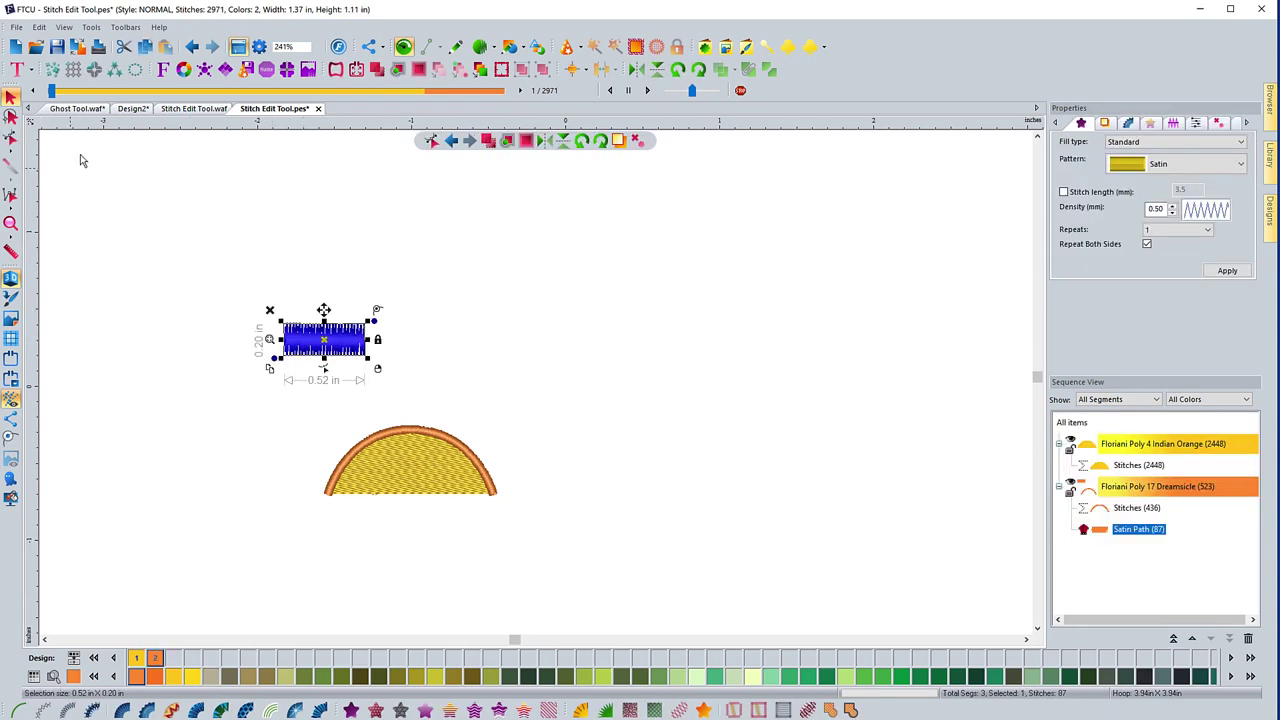
right_click(102, 122)
click(135, 147)
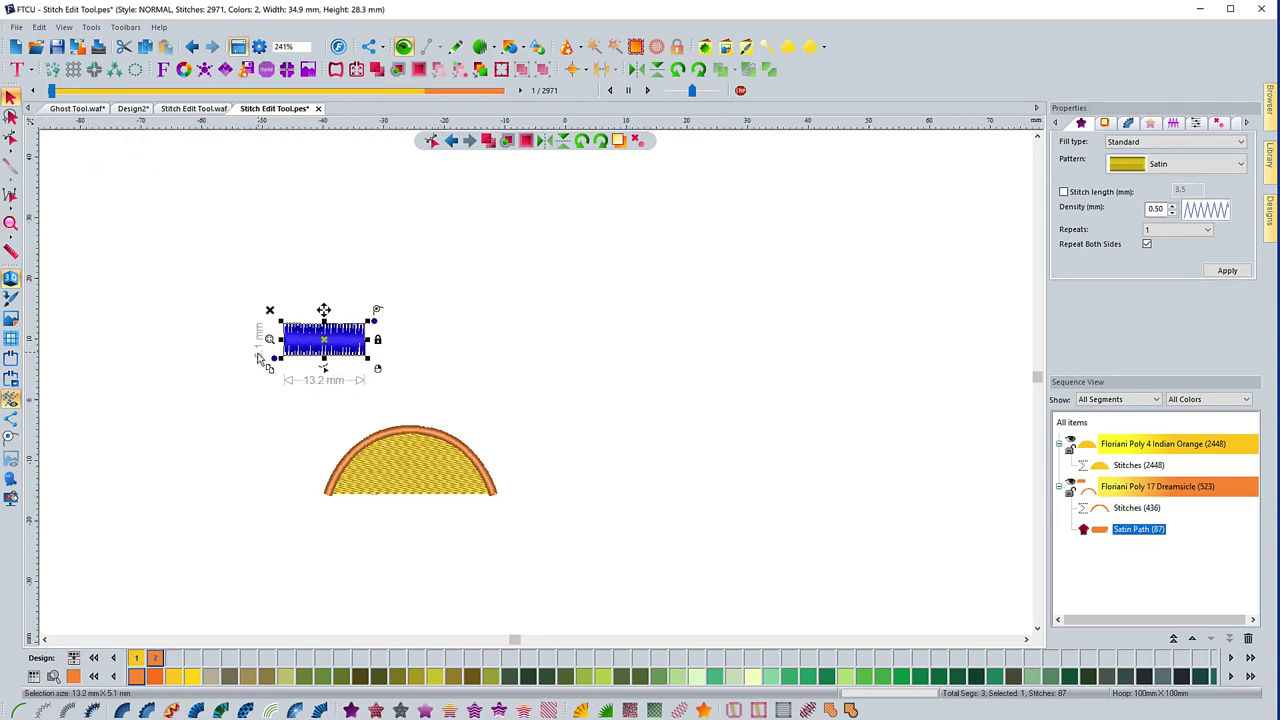
- Stretch the satin bar upward to about 22 mm tall
click(430, 357)
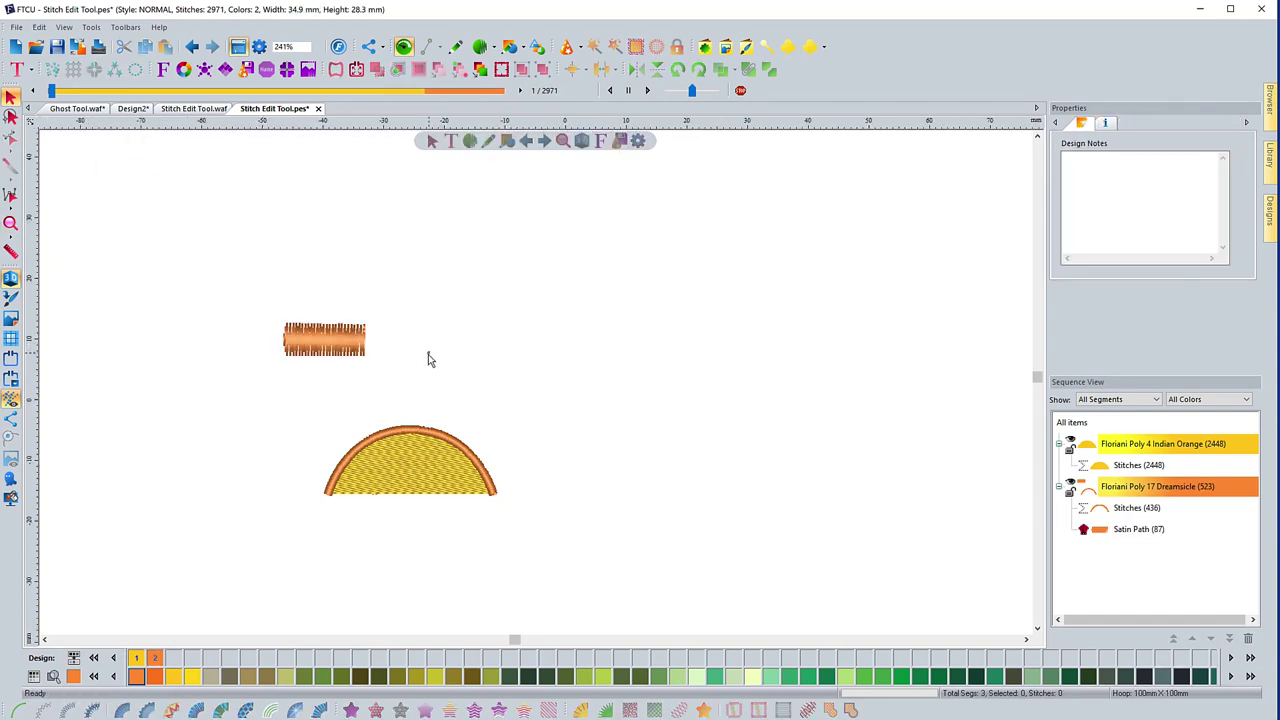
click(323, 355)
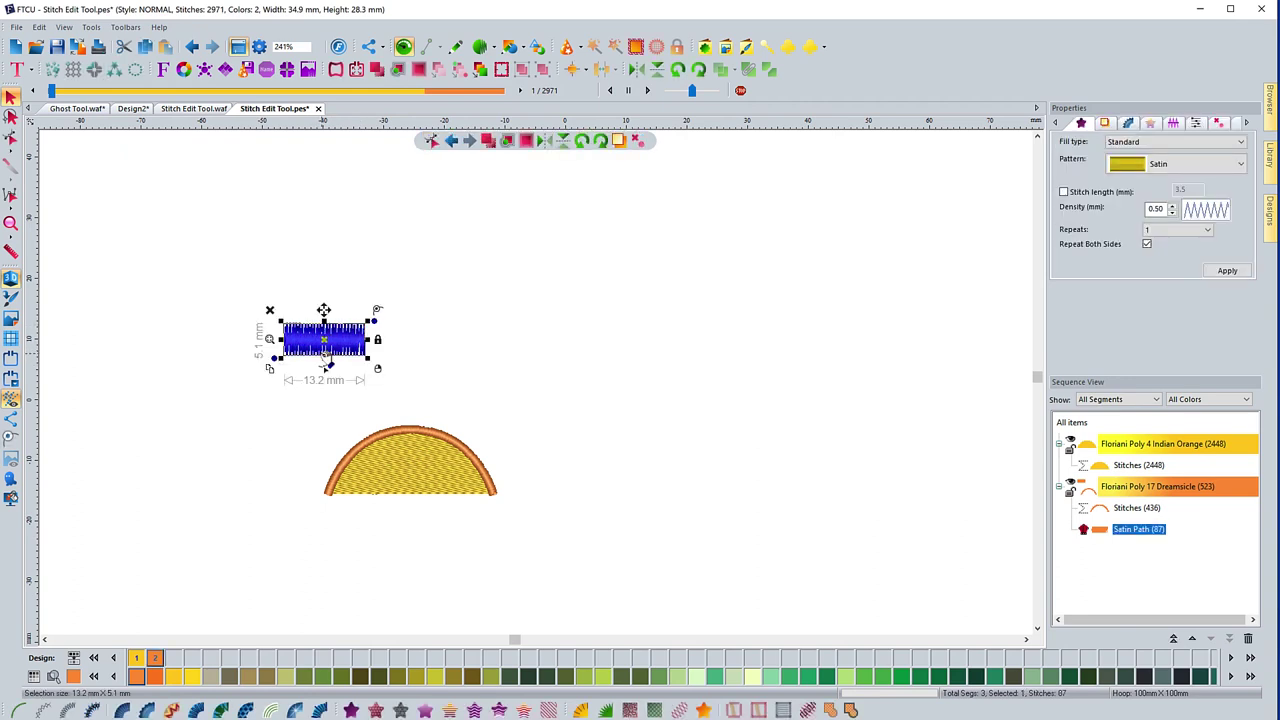
drag(324, 316, 324, 280)
click(229, 400)
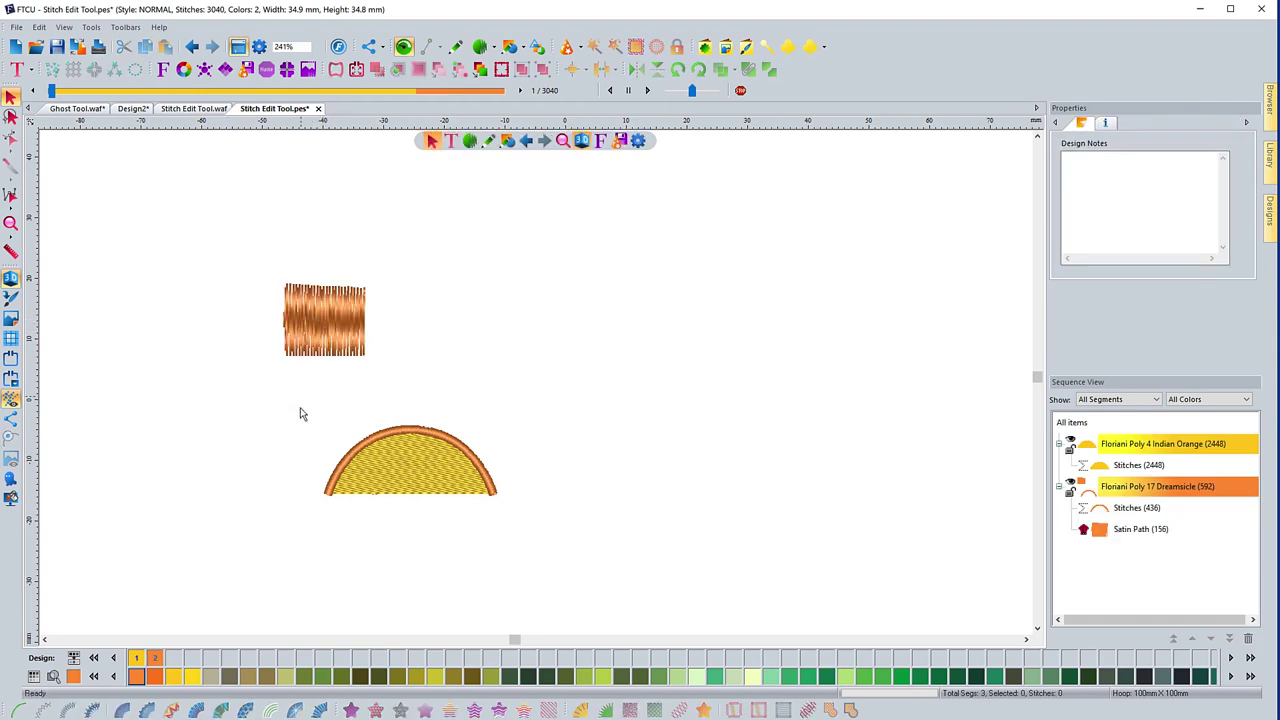
click(316, 342)
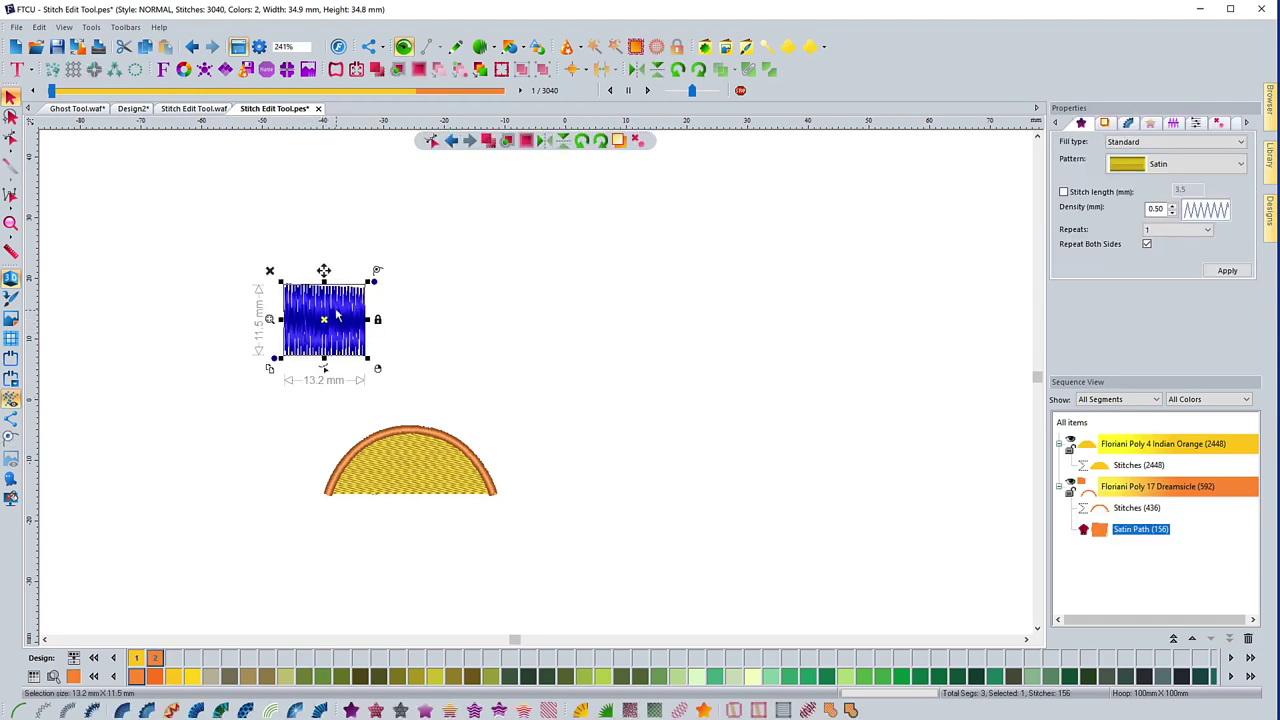
drag(324, 283, 322, 216)
click(219, 297)
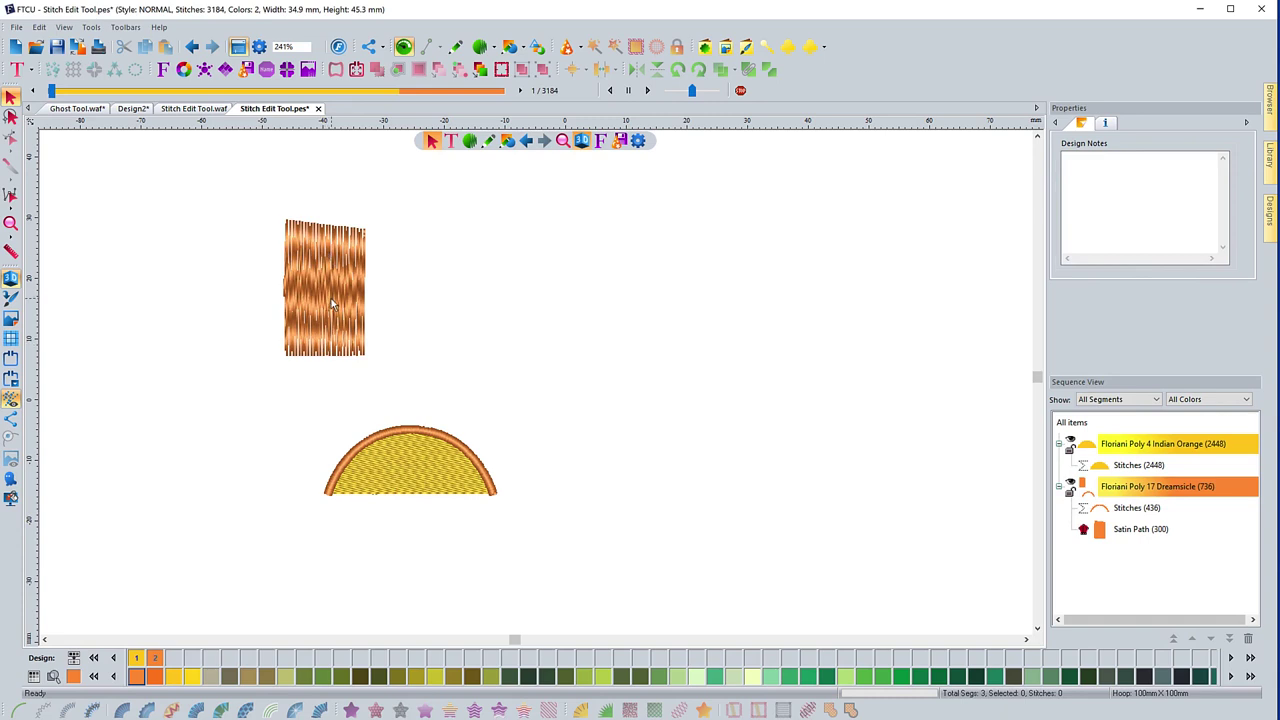
- Cut the bar, keeping the lower part, and extend it back to 18.4 mm (262 stitches)
click(332, 364)
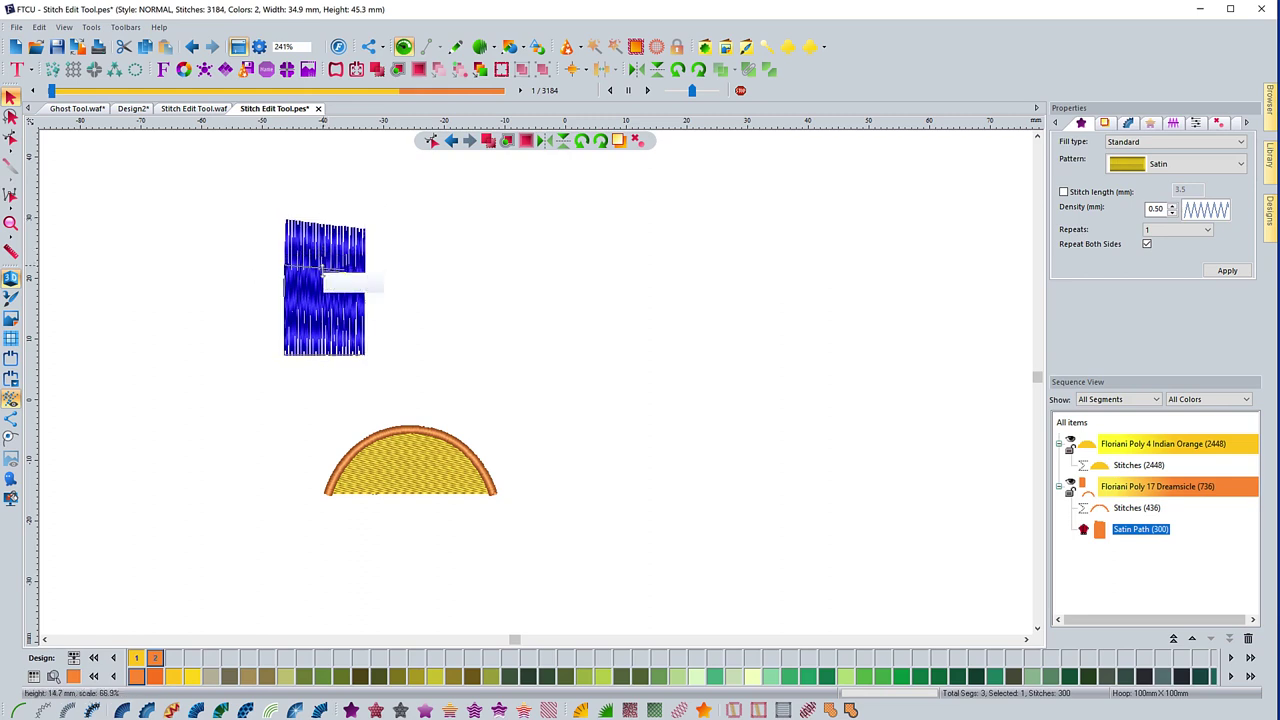
click(322, 300)
click(322, 300)
click(243, 374)
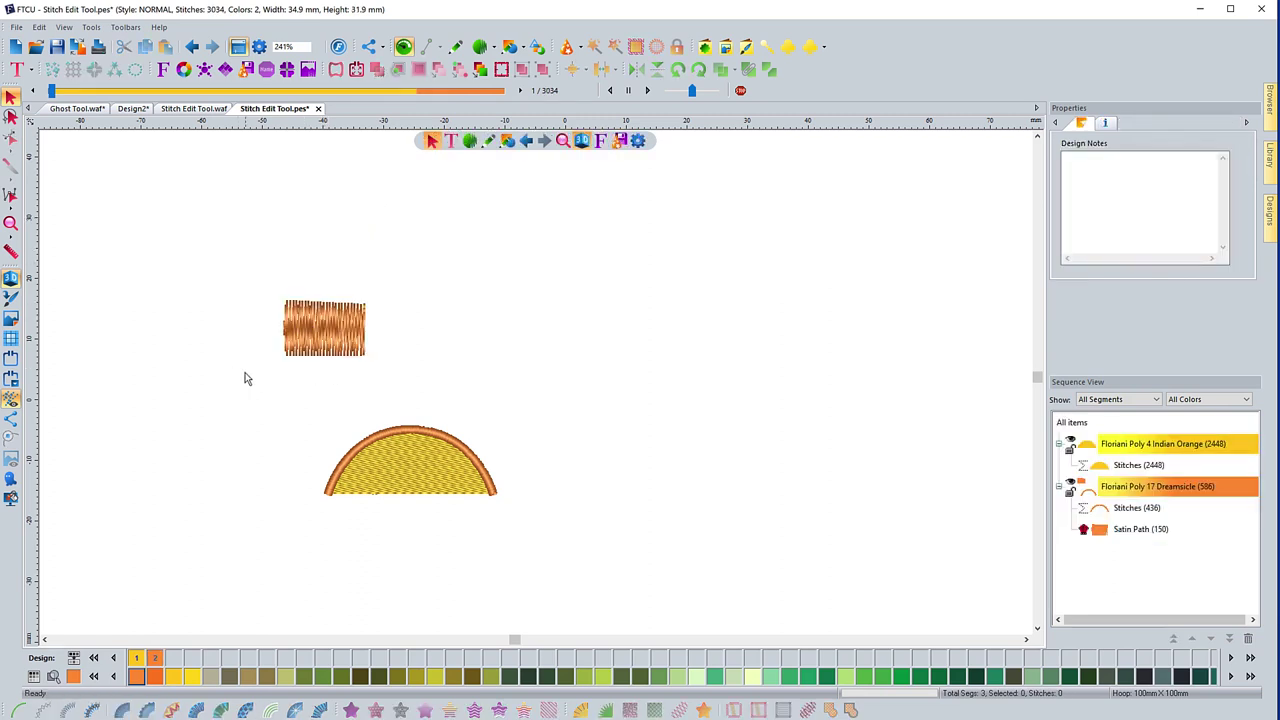
click(331, 350)
click(325, 299)
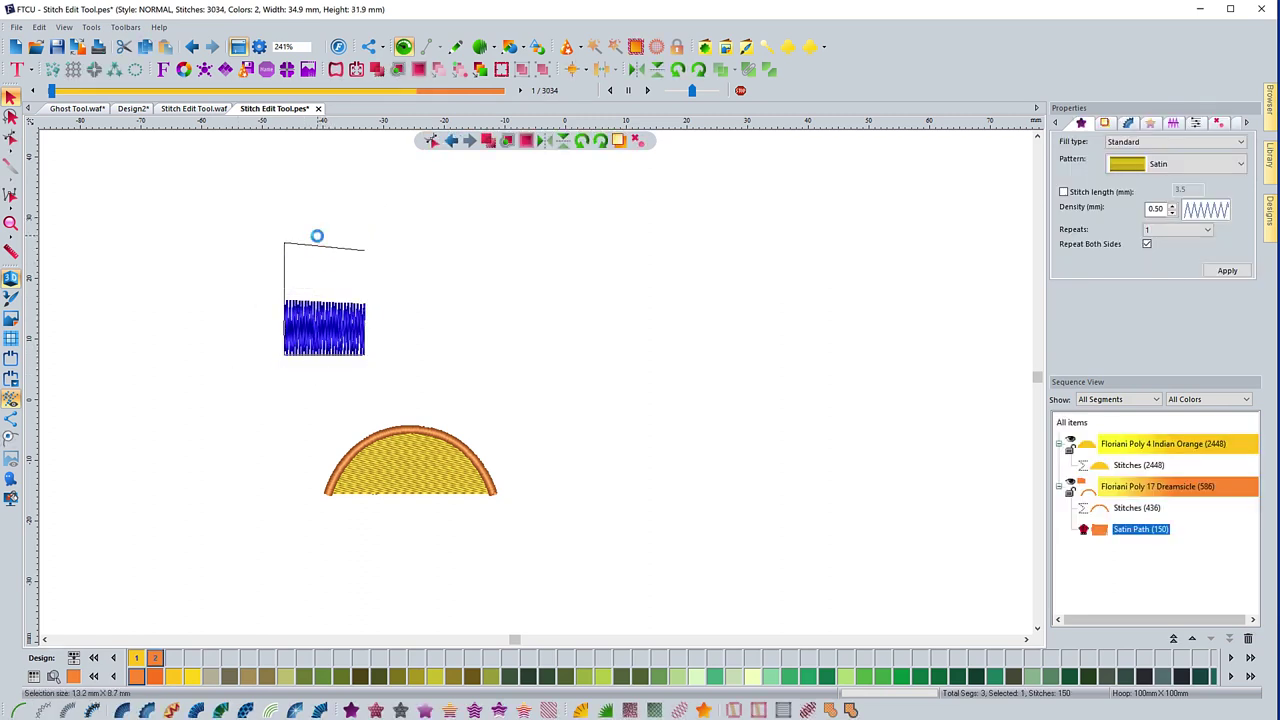
click(317, 237)
click(402, 316)
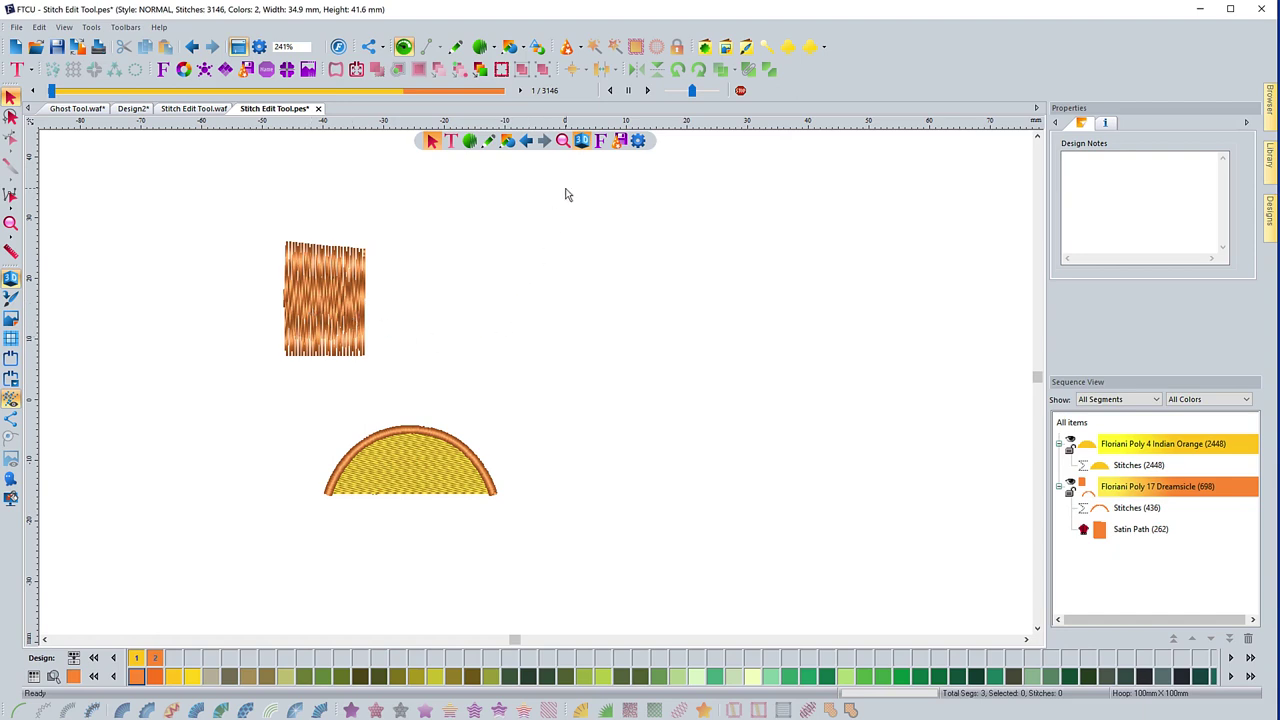
click(638, 140)
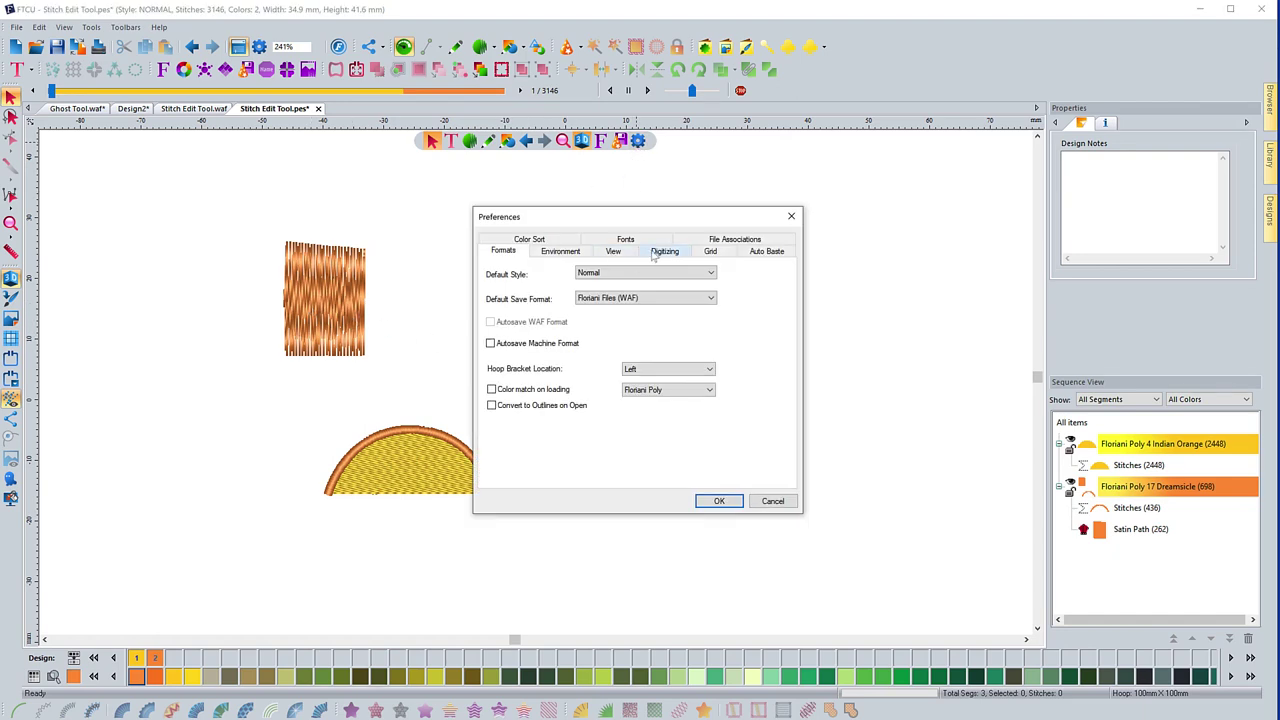
click(664, 251)
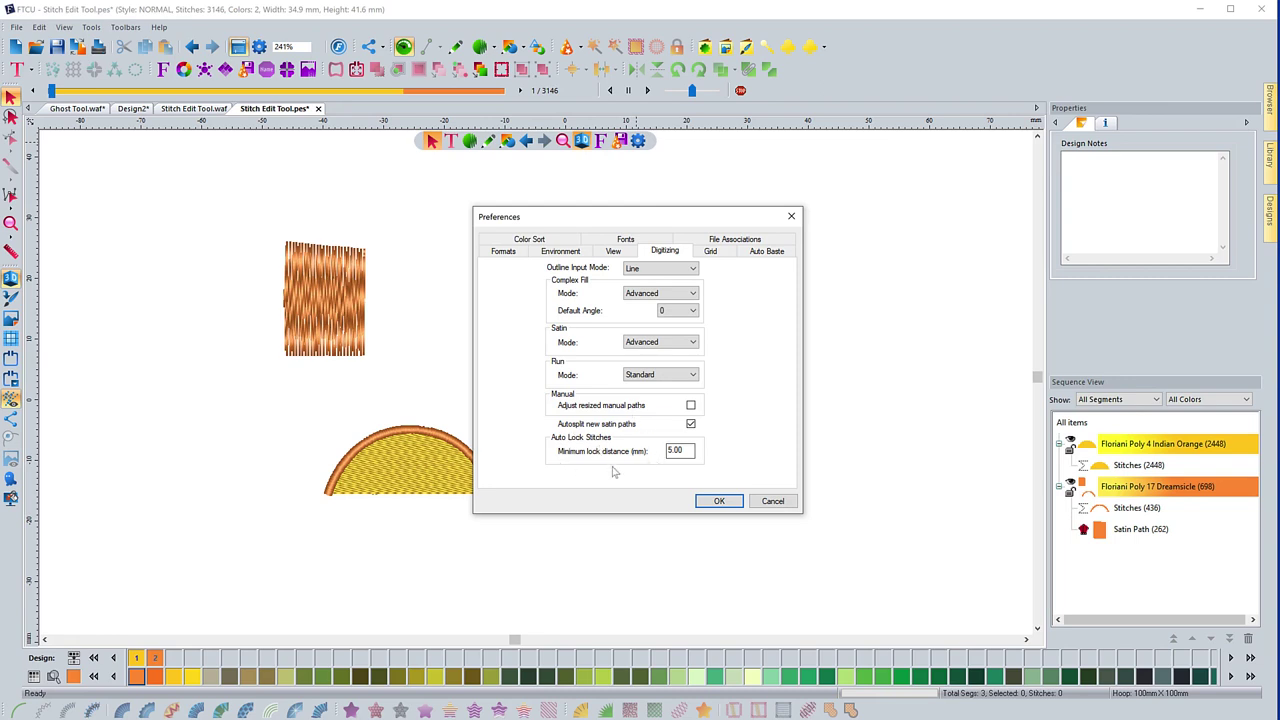
click(676, 457)
click(719, 502)
click(676, 454)
click(718, 501)
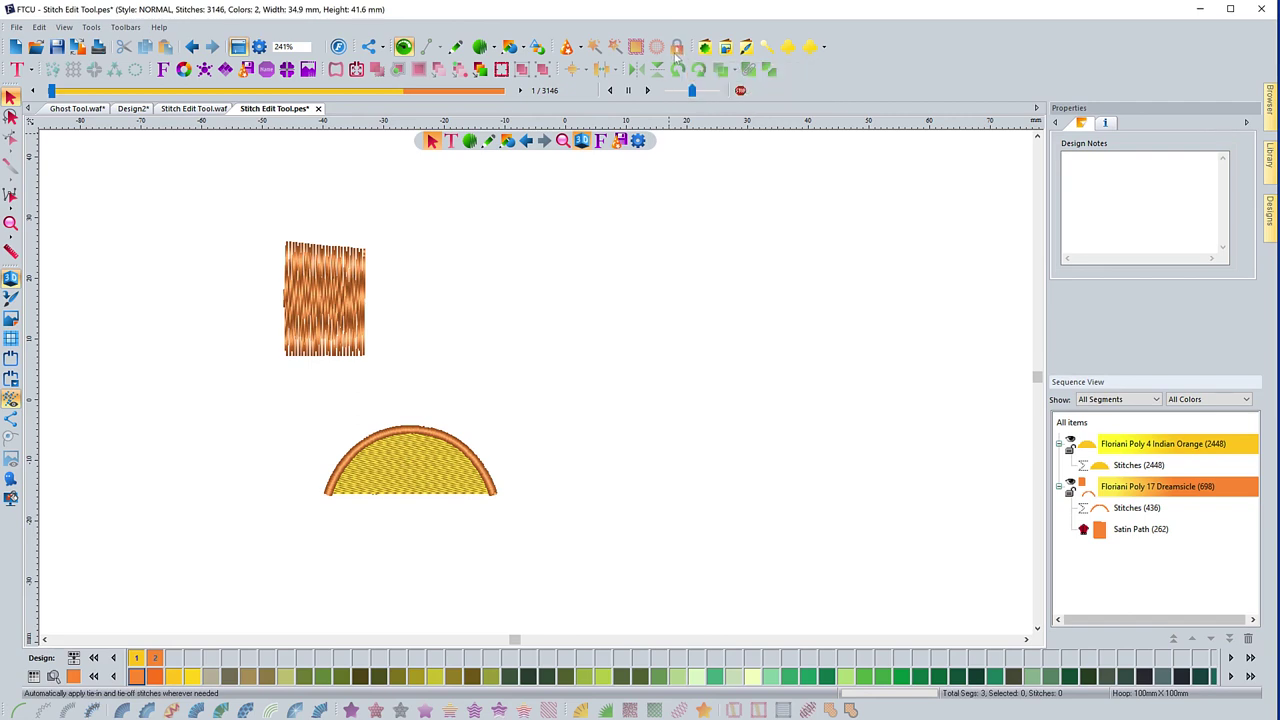
- Select and deselect the tall satin rectangle to review it
click(290, 291)
click(430, 290)
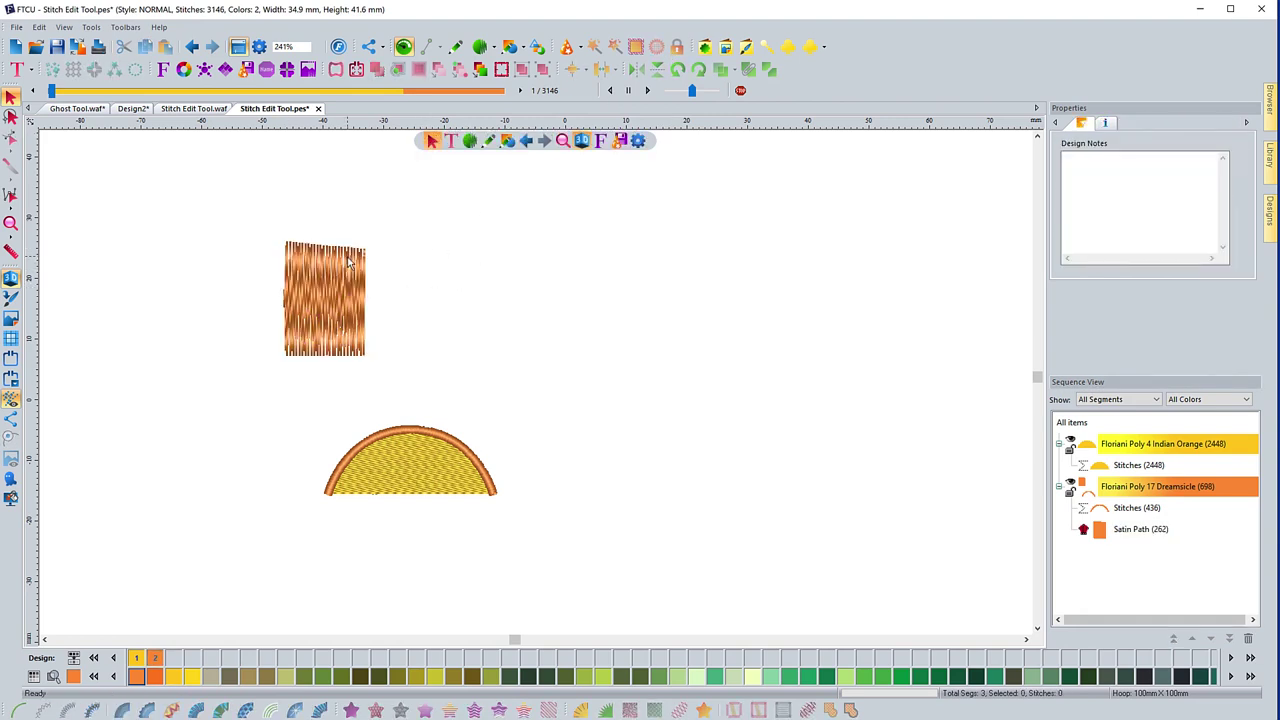
click(350, 262)
click(476, 284)
- Show the Digitizing preferences with the 5.00 mm minimum lock distance highlighted
click(259, 47)
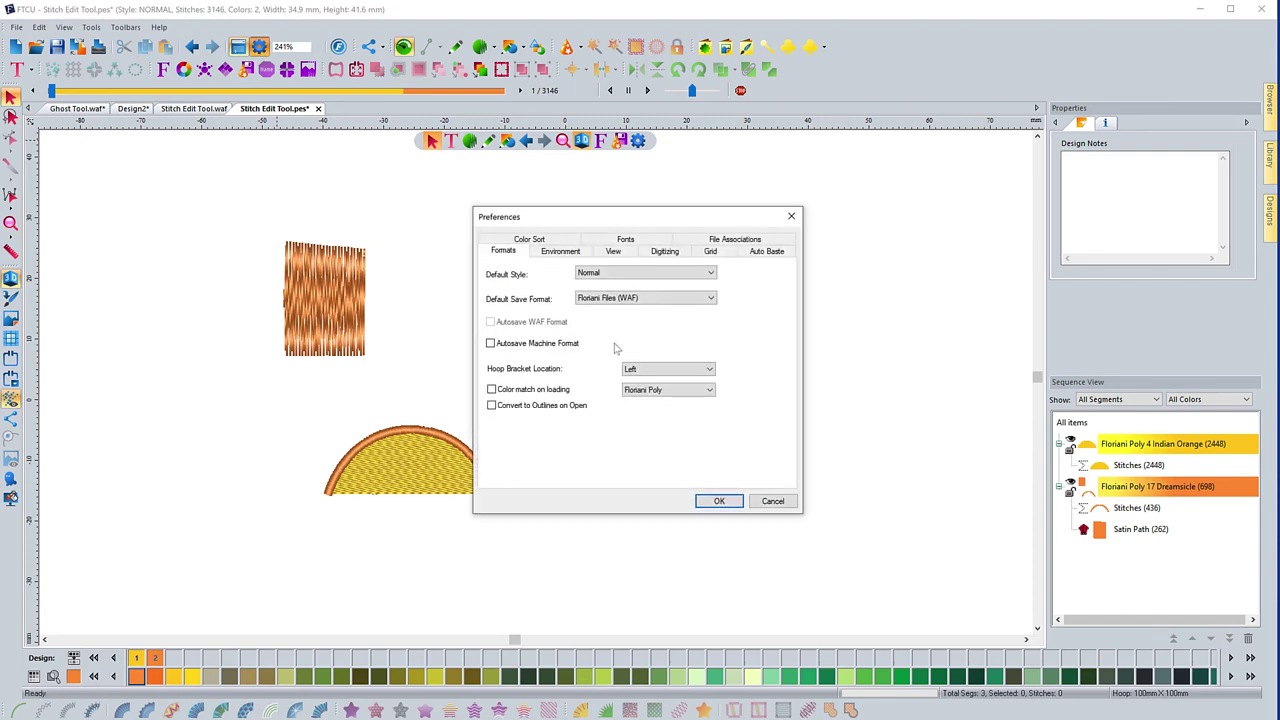
click(664, 250)
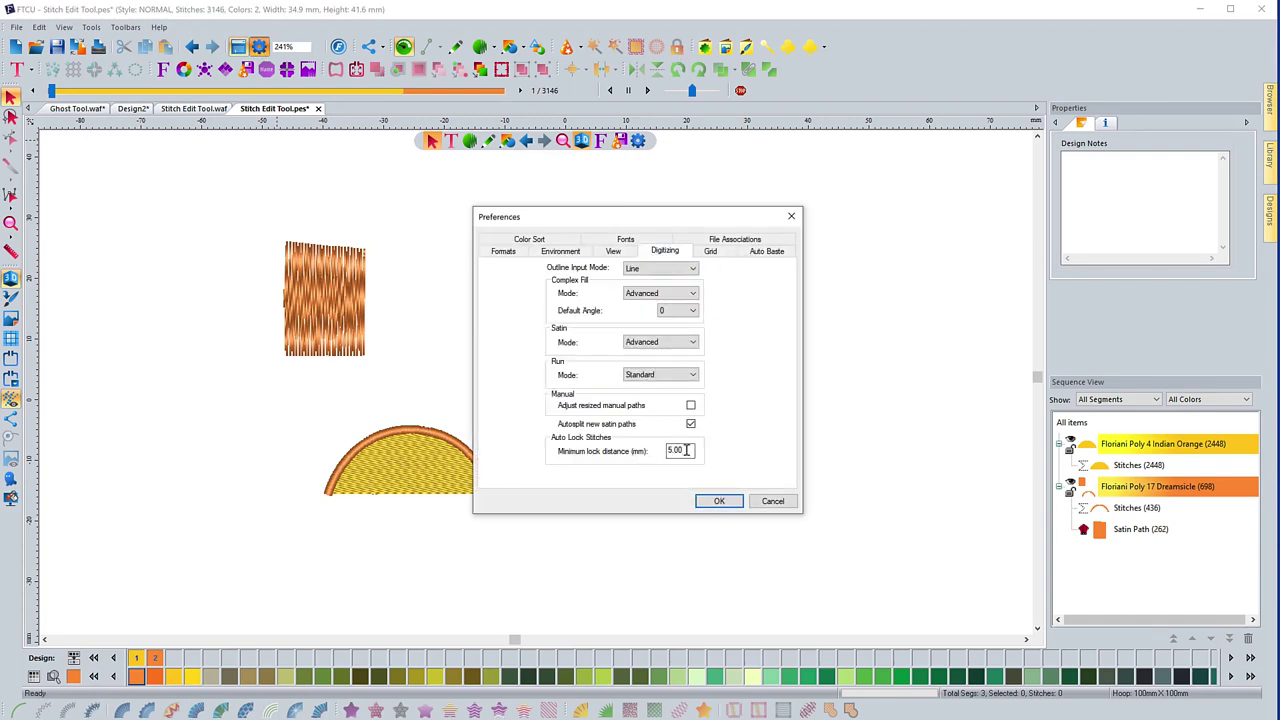
drag(686, 450, 672, 452)
click(418, 365)
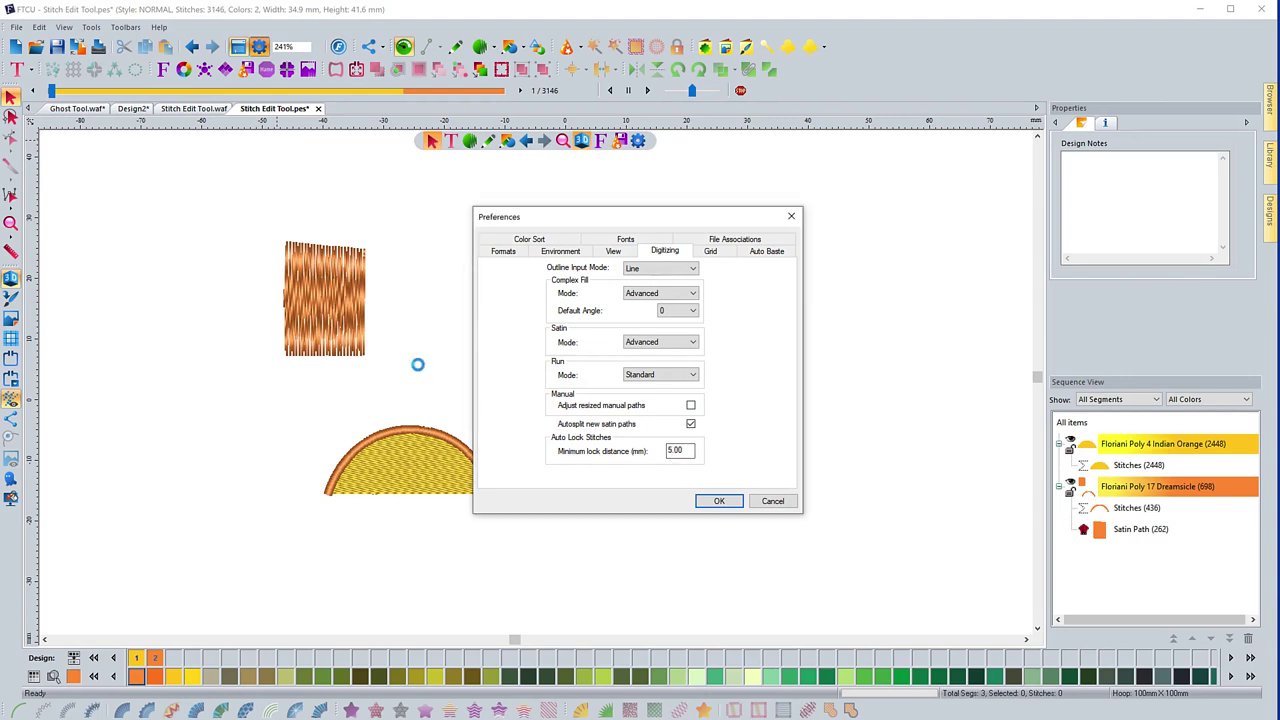